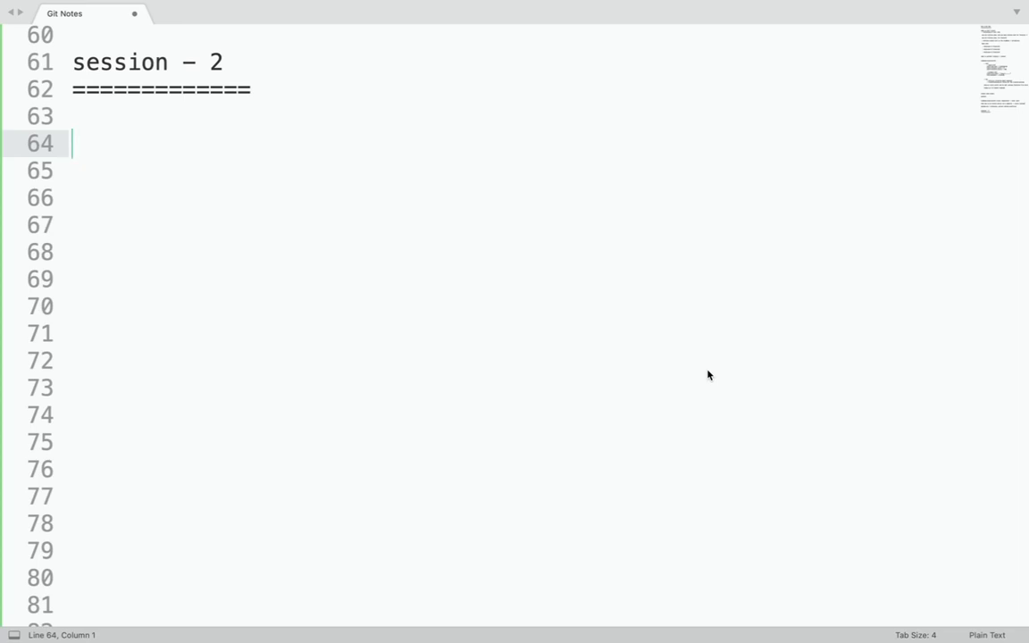
- Draft two bullet lines: a note that git installs locally on your laptop, and '- how to create'
{"action": "type", "text": "git wil"}
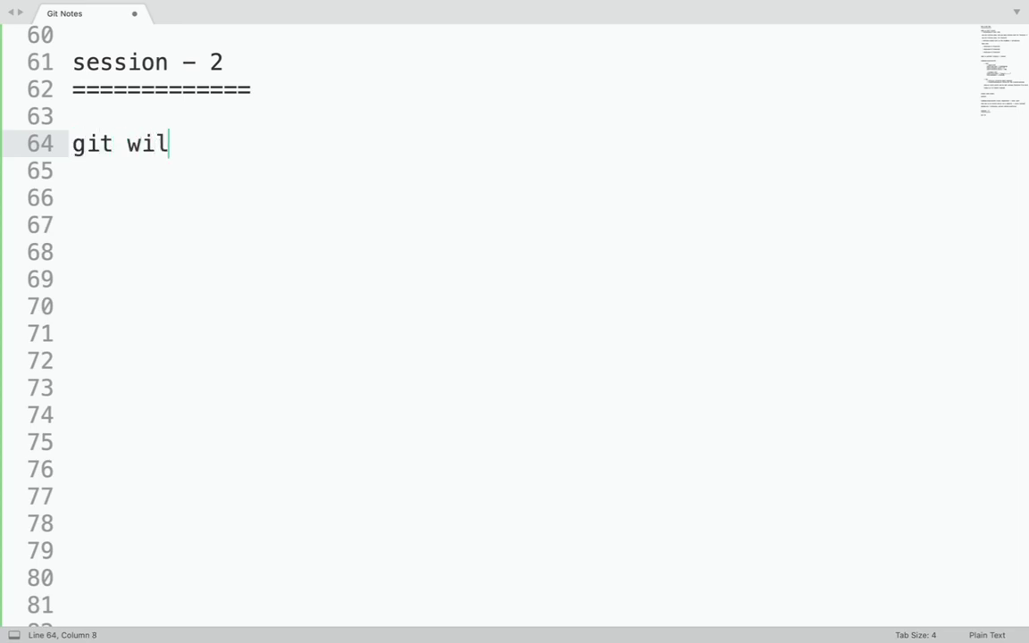
{"action": "type", "text": "l be installed "}
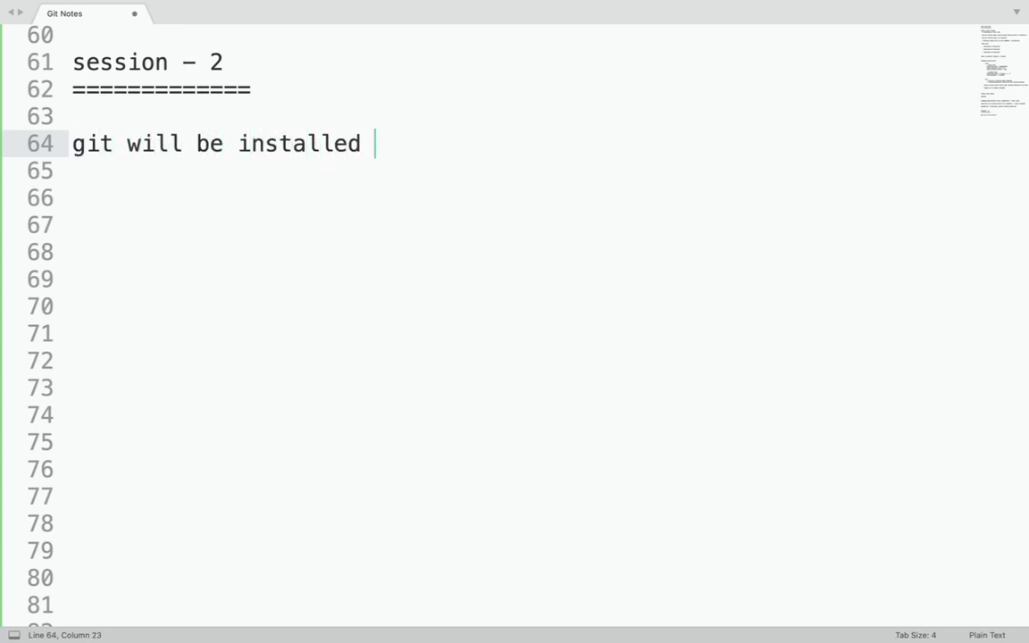
{"action": "type", "text": "locally on your"}
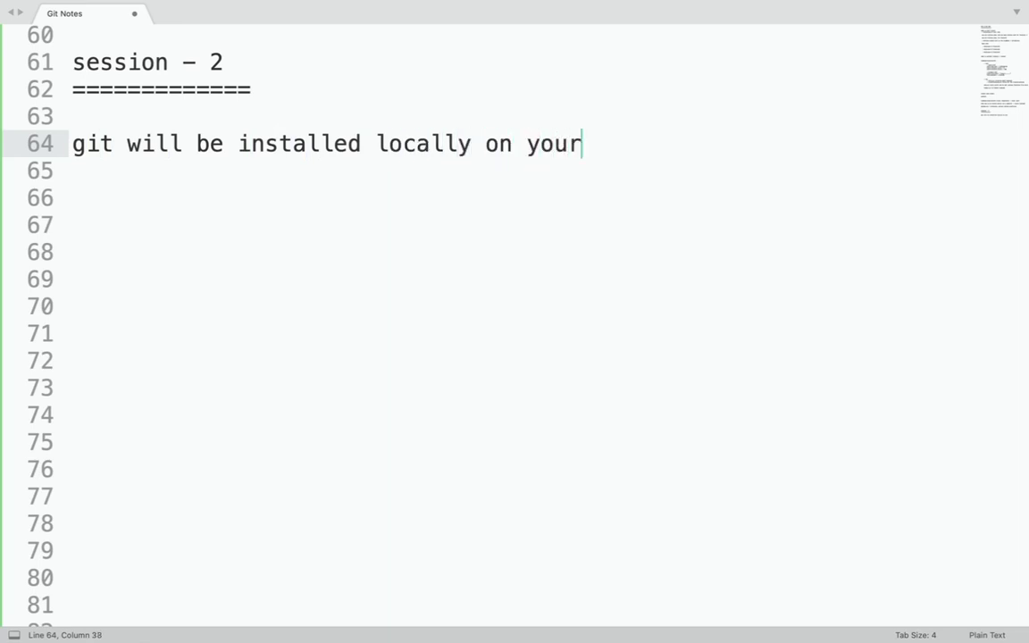
{"action": "type", "text": " laptop"}
{"action": "key", "text": "Return"}
{"action": "key", "text": "Return"}
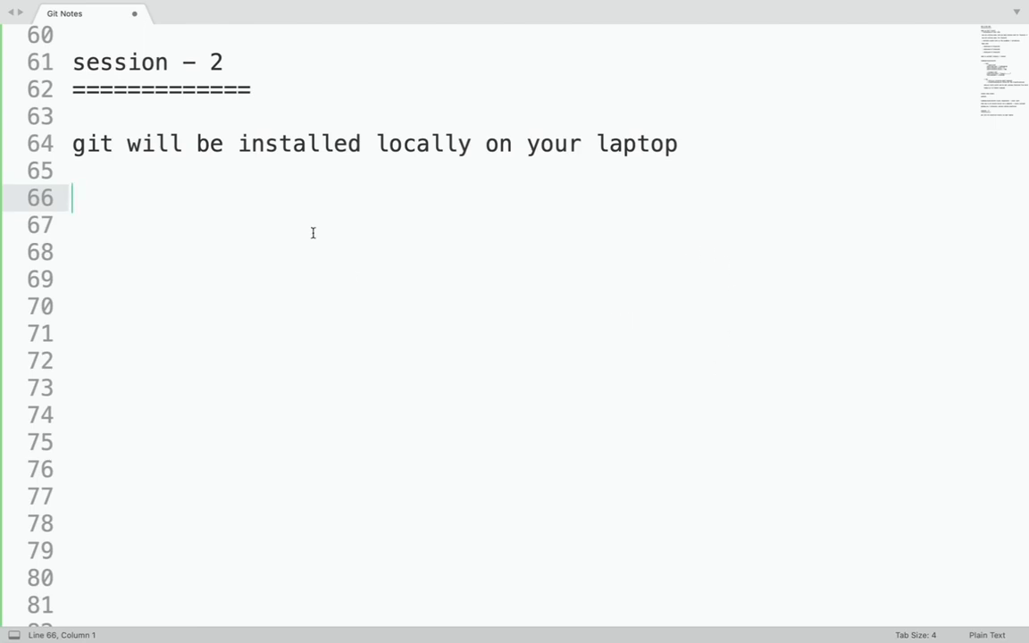
{"action": "left_click", "coordinate": [75, 145]}
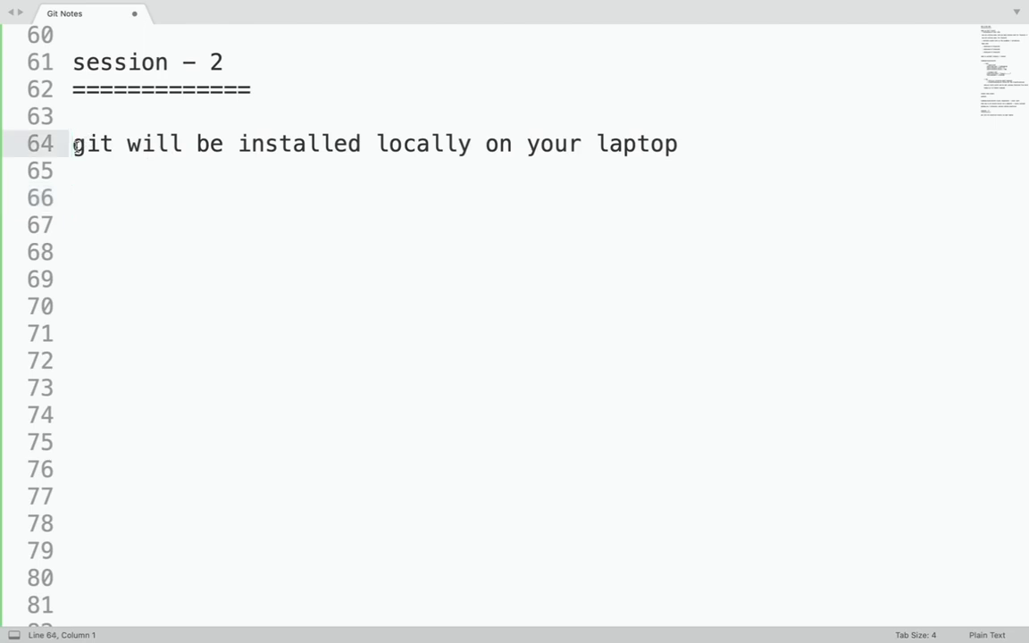
{"action": "type", "text": "-"}
{"action": "left_click", "coordinate": [787, 138]}
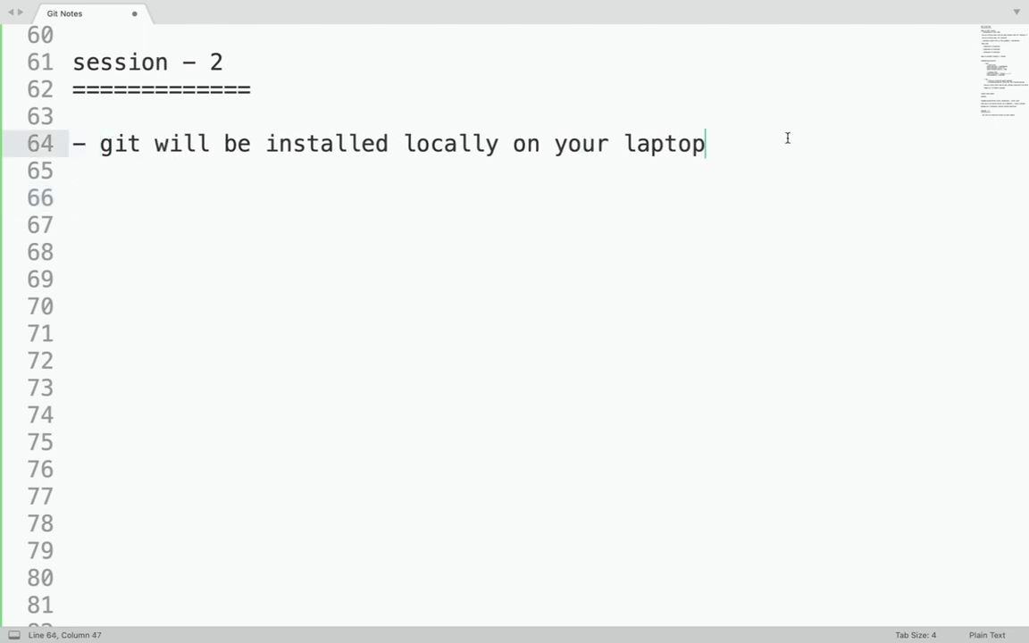
{"action": "key", "text": "Down"}
{"action": "key", "text": "Down"}
{"action": "type", "text": "- "}
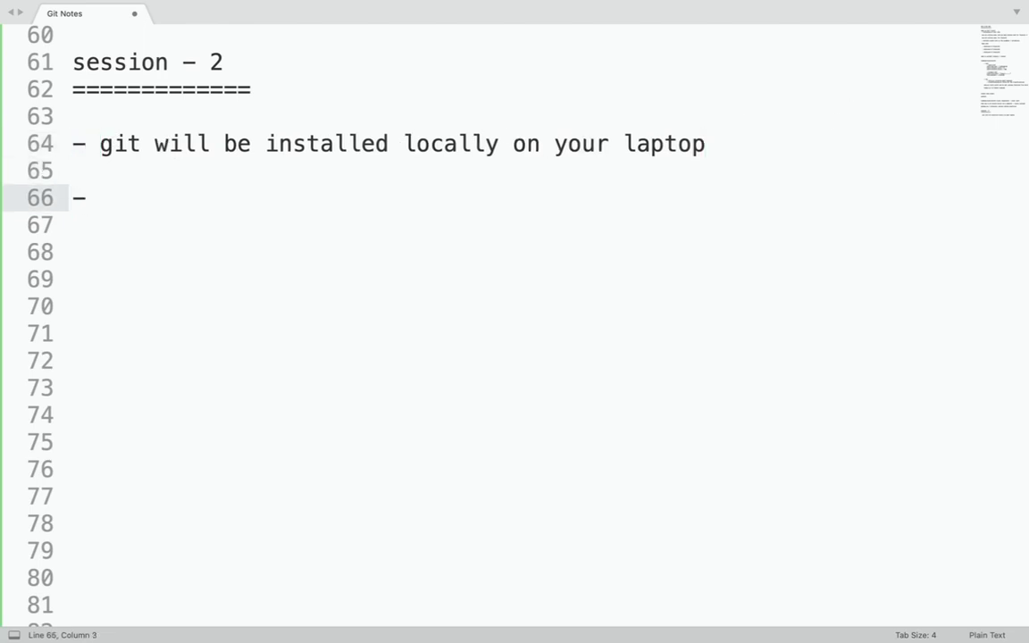
{"action": "type", "text": "g"}
{"action": "key", "text": "BackSpace"}
{"action": "type", "text": "how to create"}
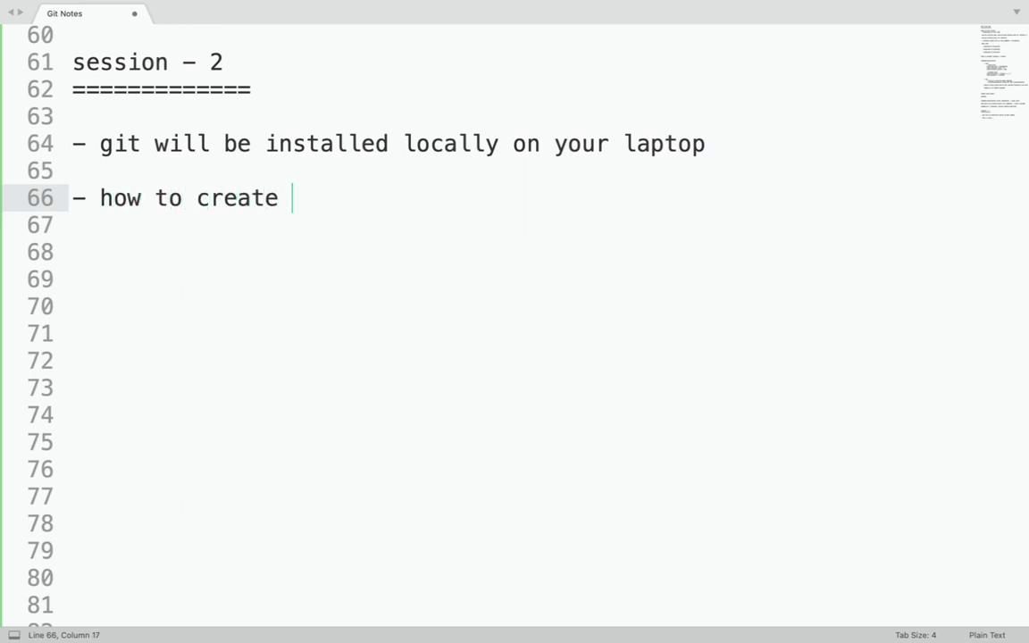
- Finish the bullets as 'how to install git on your laptop (local)' and 'how to create github account online (remote)'
{"action": "double_click", "coordinate": [119, 143]}
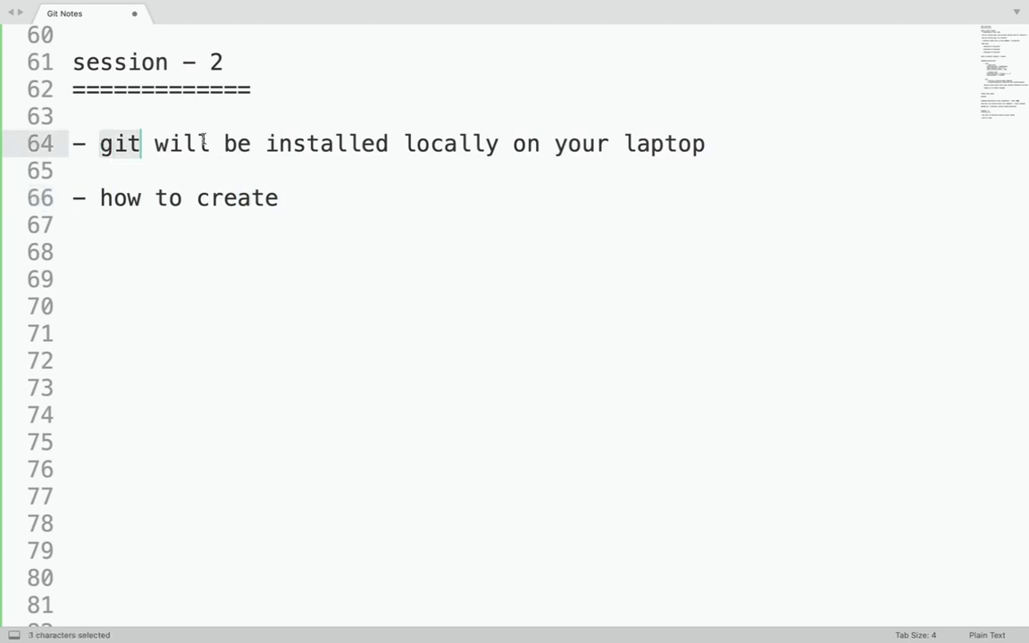
{"action": "left_click_drag", "start_coordinate": [71, 143], "coordinate": [774, 140]}
{"action": "type", "text": "- how to "}
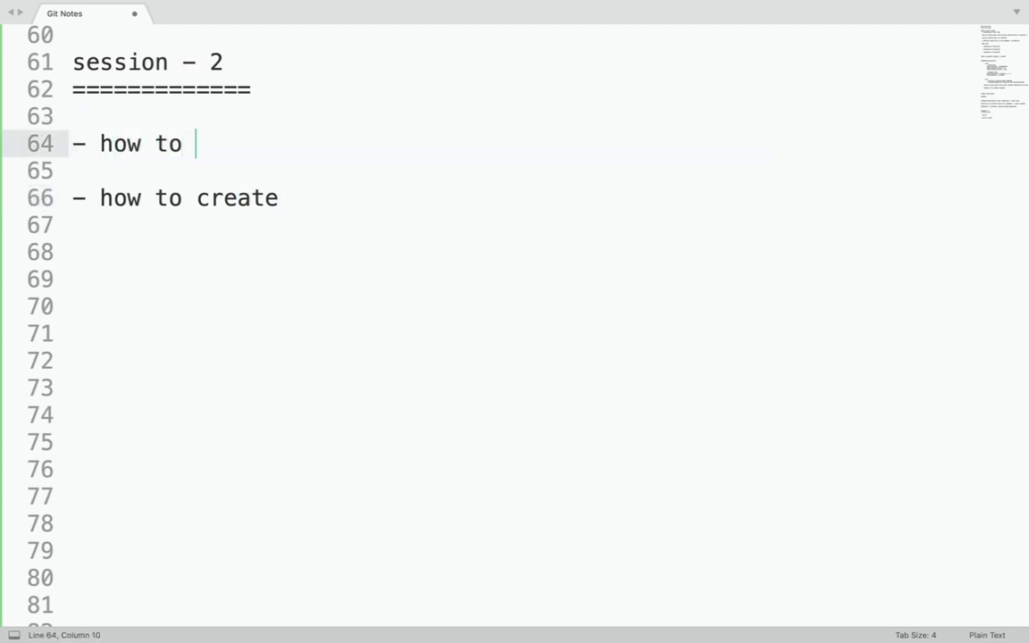
{"action": "type", "text": "install git "}
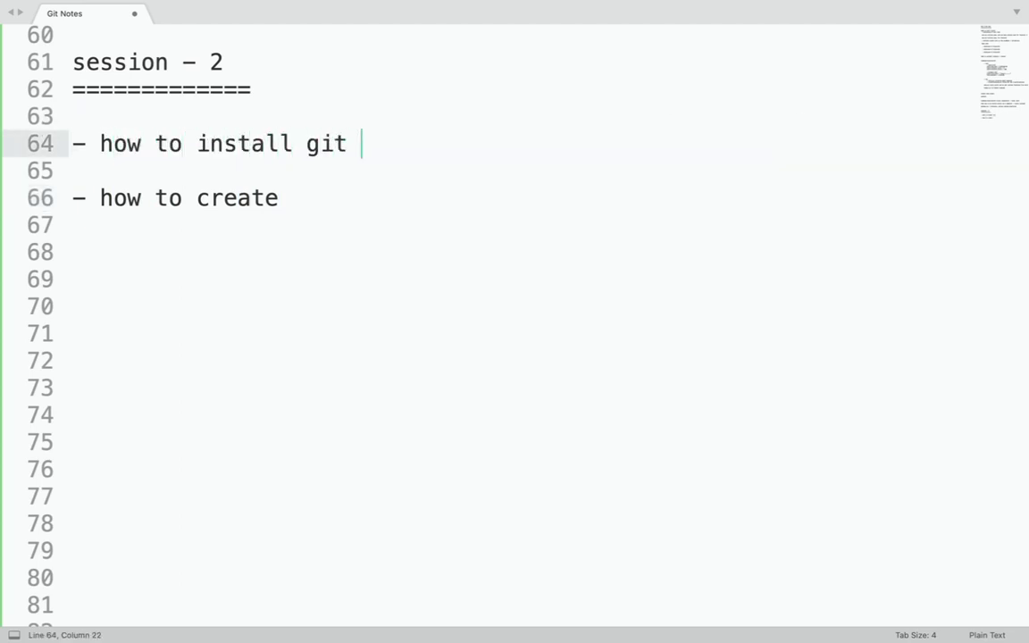
{"action": "type", "text": "on your lap"}
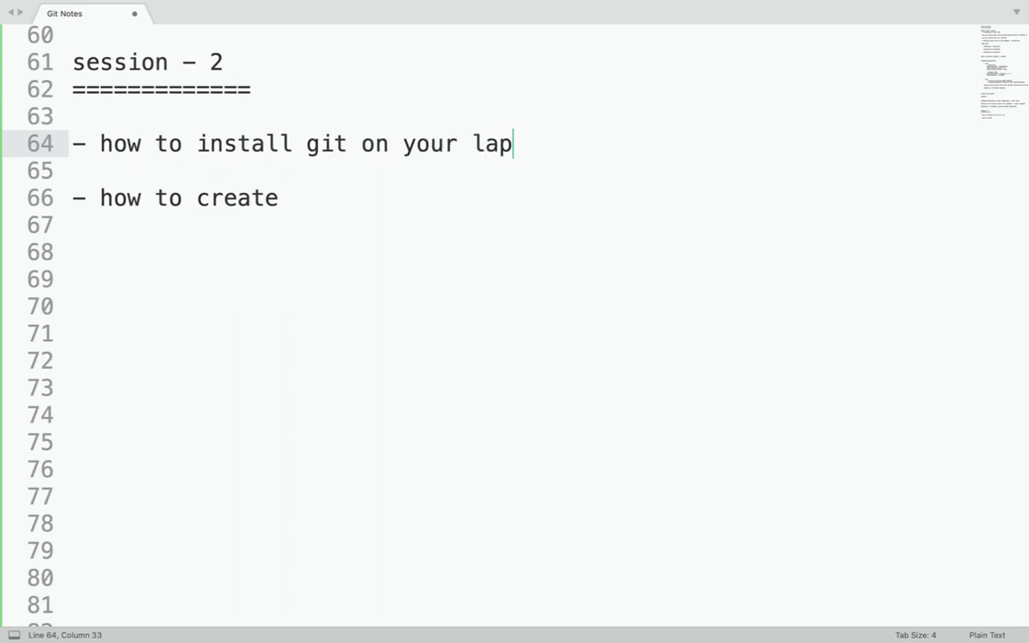
{"action": "type", "text": "top"}
{"action": "left_click", "coordinate": [317, 198]}
{"action": "type", "text": "git"}
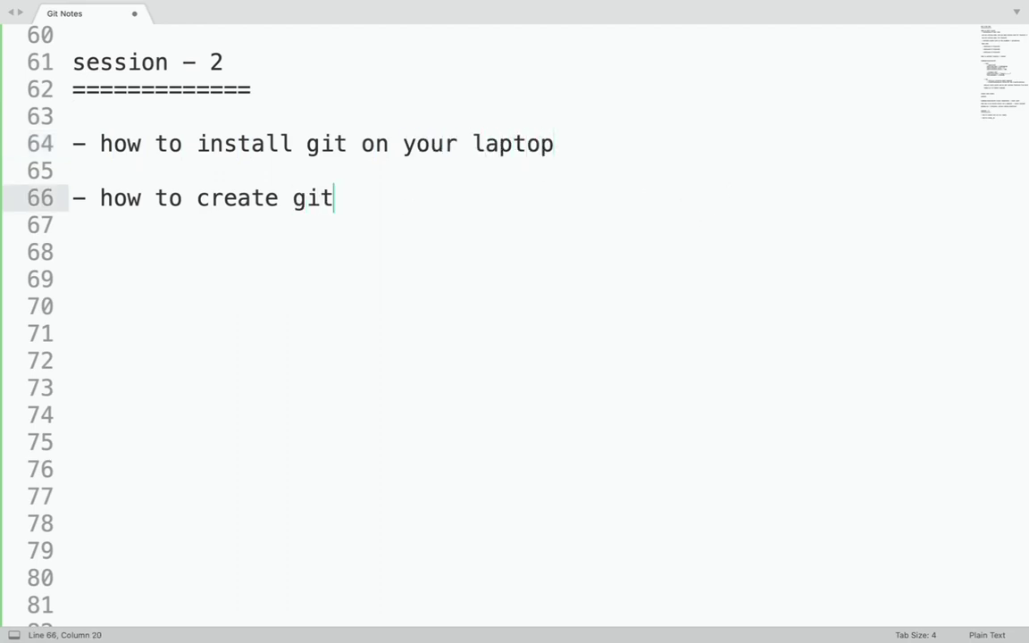
{"action": "type", "text": "hub account o"}
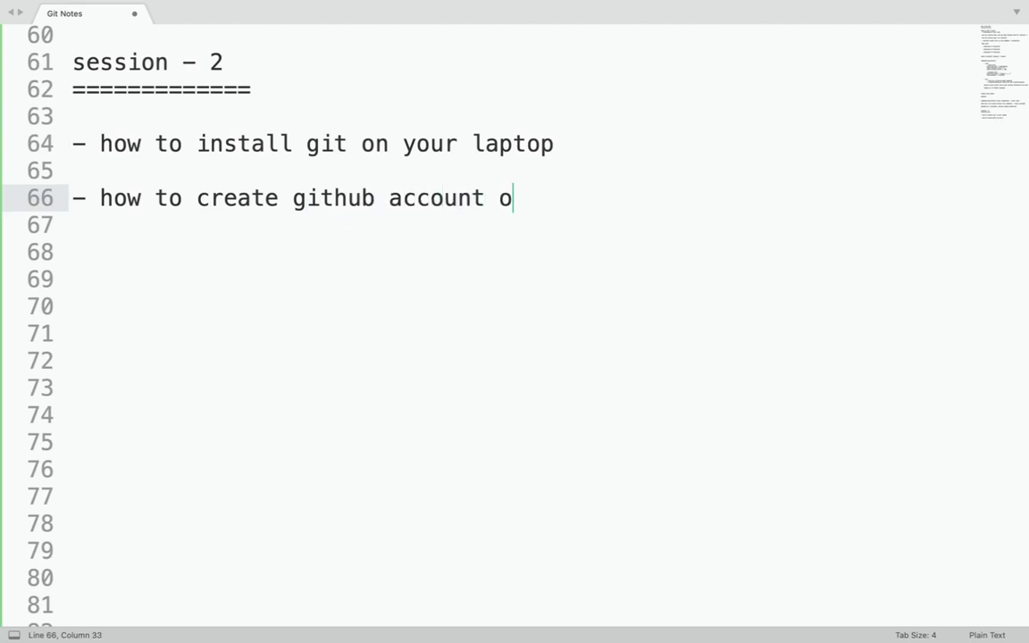
{"action": "type", "text": "nline (rem"}
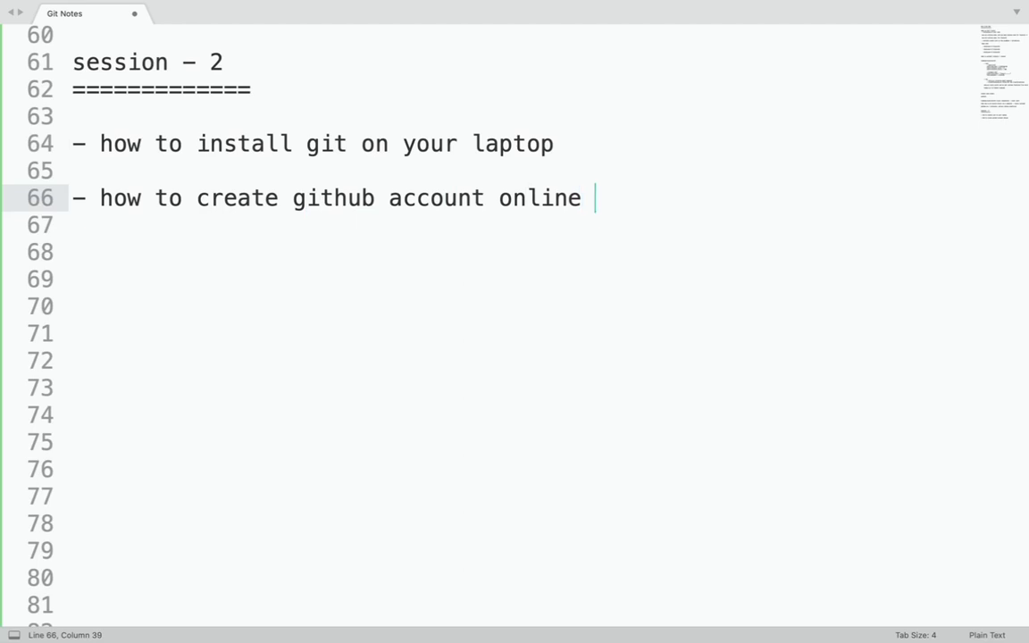
{"action": "type", "text": "ote"}
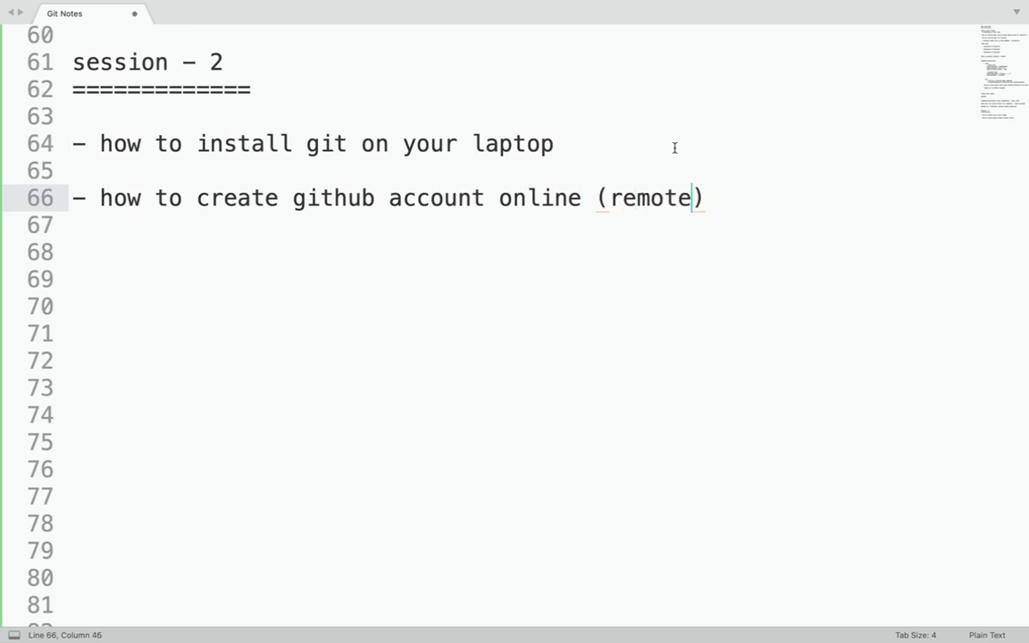
{"action": "left_click", "coordinate": [634, 140]}
{"action": "type", "text": "(local"}
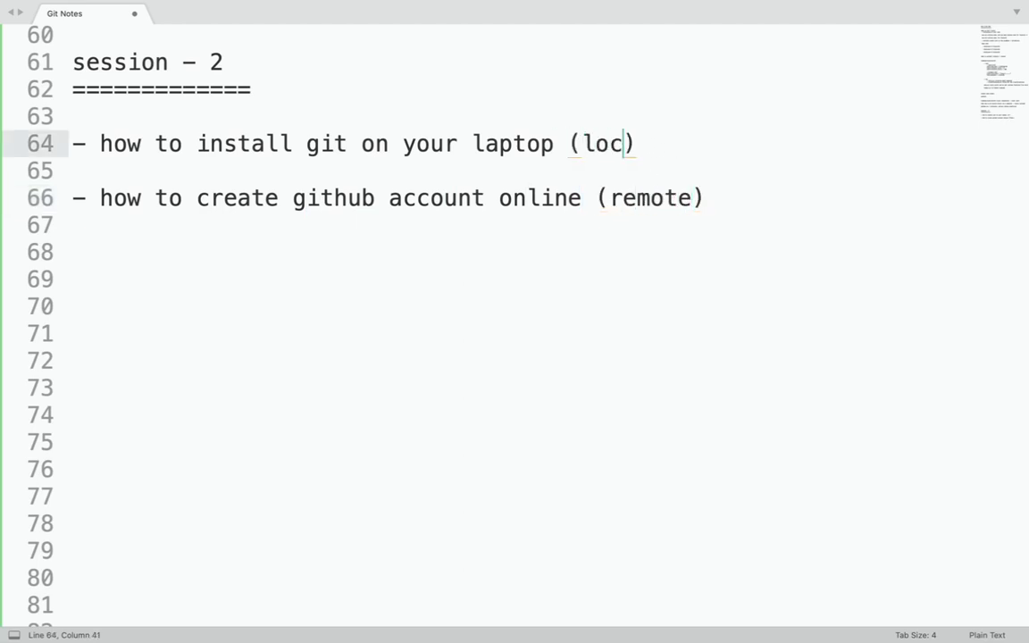
{"action": "left_click", "coordinate": [780, 193]}
{"action": "key", "text": "Return"}
{"action": "key", "text": "Return"}
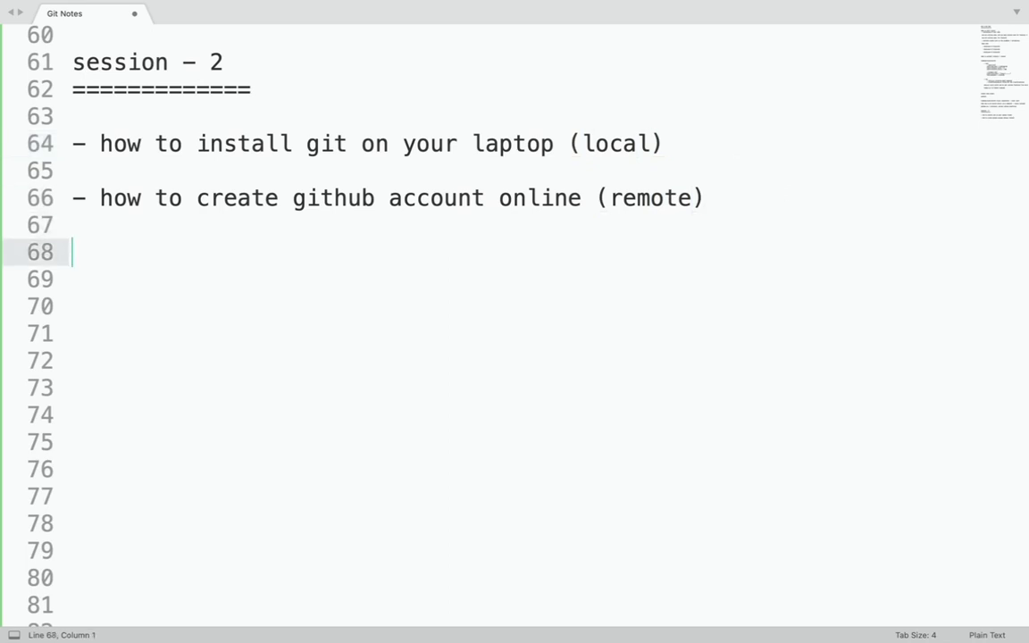
- Add the note line 'I am using a macbook'
{"action": "type", "text": "I am using a mo"}
{"action": "key", "text": "BackSpace"}
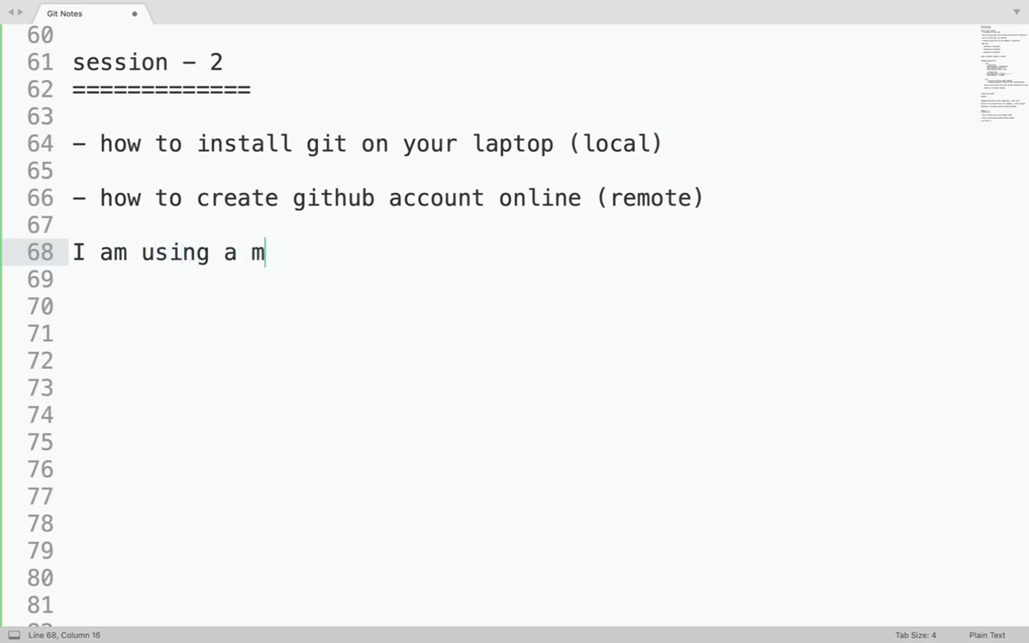
{"action": "type", "text": "acbook"}
{"action": "key", "text": "Return"}
{"action": "key", "text": "Return"}
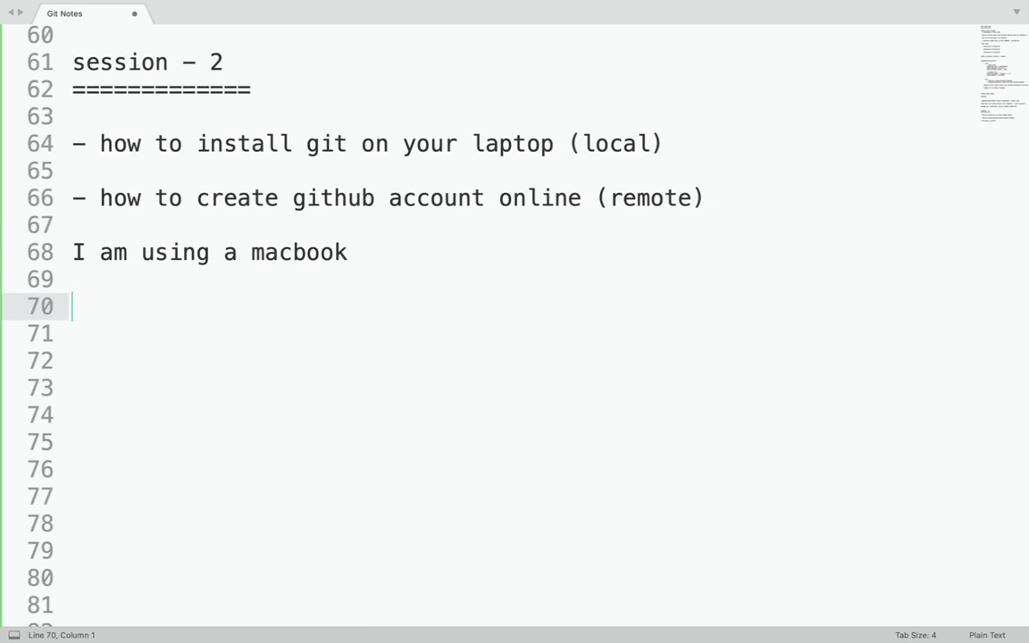
- Add the line 'git-scm.com', copy that address, and switch to Chrome
{"action": "type", "text": "git-scm"}
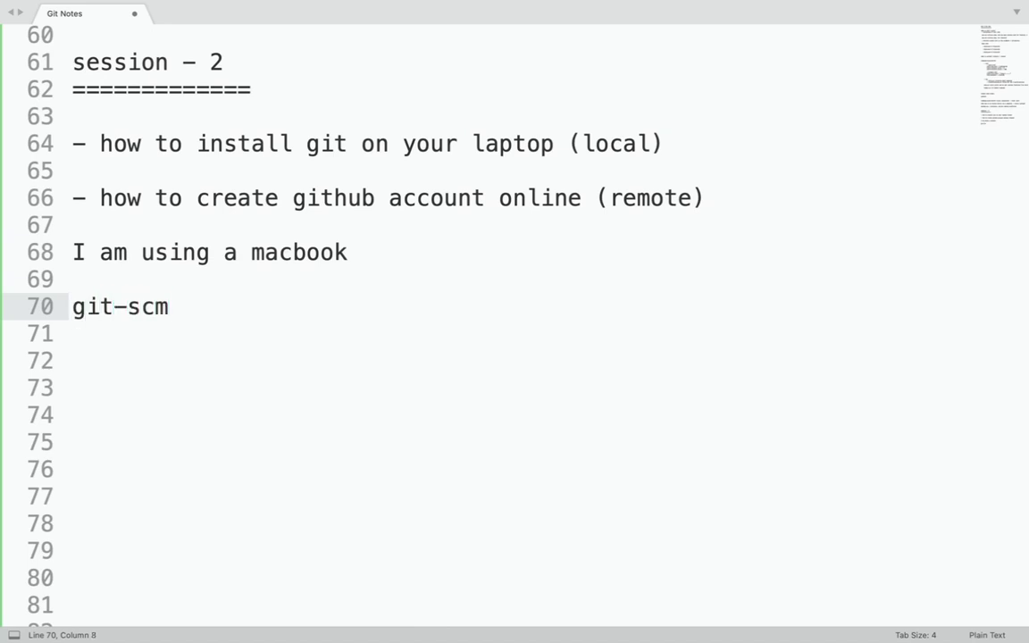
{"action": "type", "text": ".com"}
{"action": "left_click_drag", "start_coordinate": [225, 306], "coordinate": [30, 308]}
{"action": "key", "text": "super+c"}
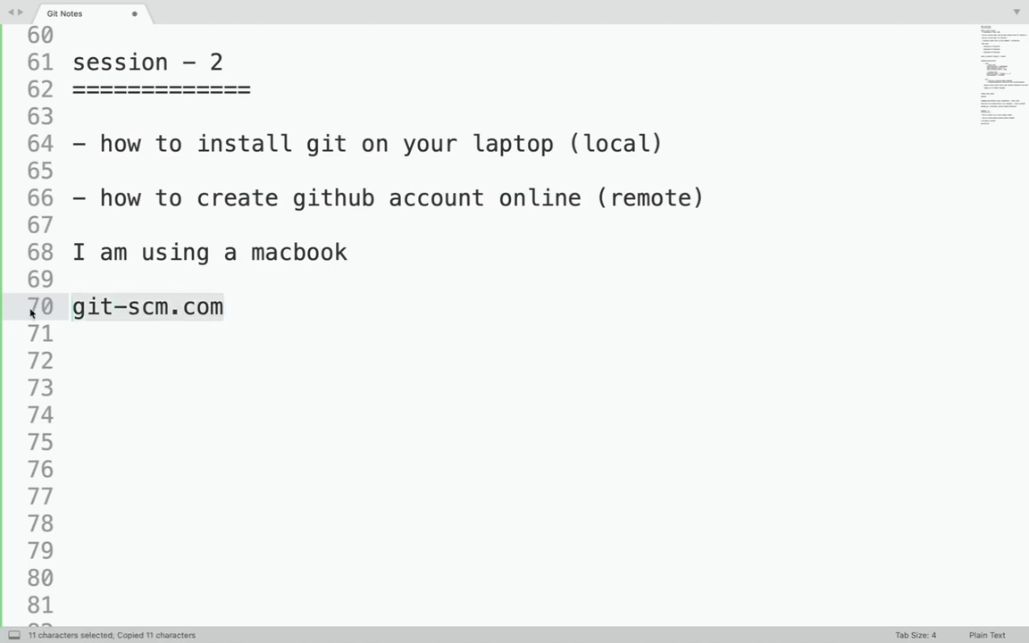
{"action": "key", "text": "ctrl+Left"}
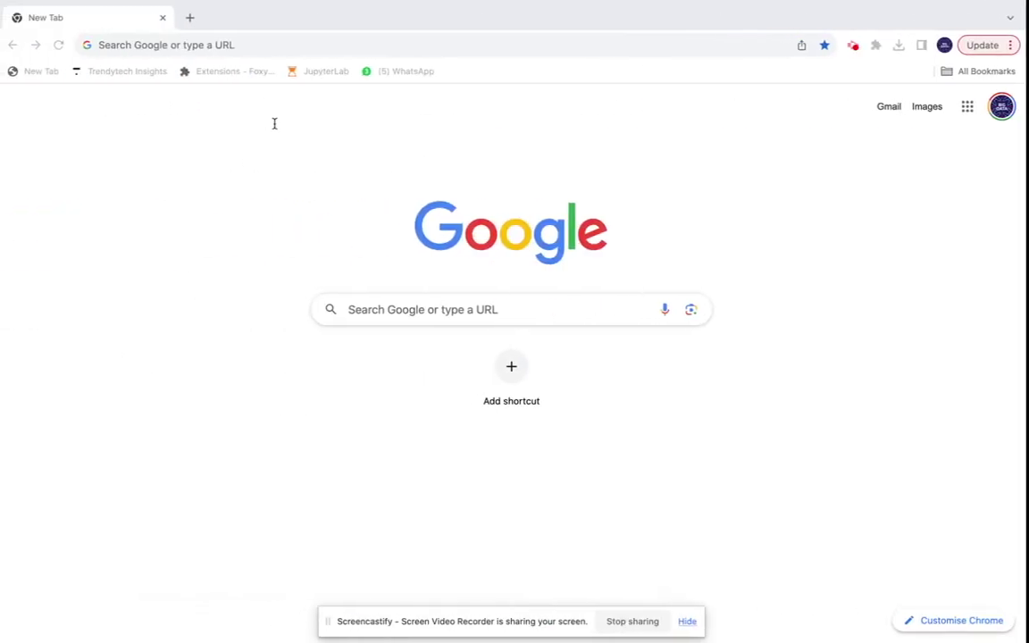
- Load git-scm.com in a new tab and scroll its home page showing the 2.42.1 release
{"action": "left_click", "coordinate": [191, 18]}
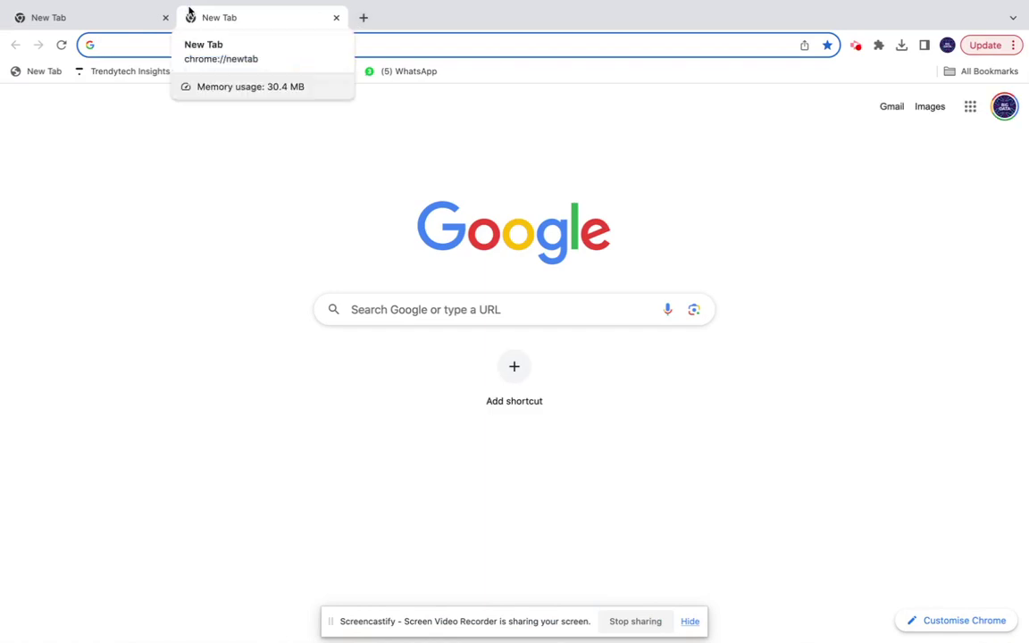
{"action": "key", "text": "super+v"}
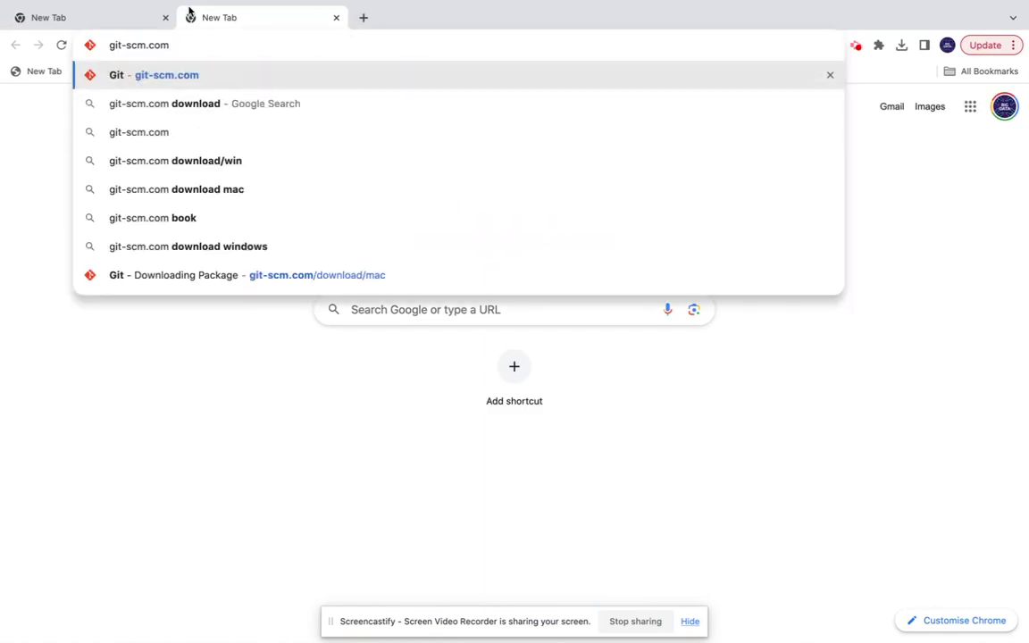
{"action": "key", "text": "Return"}
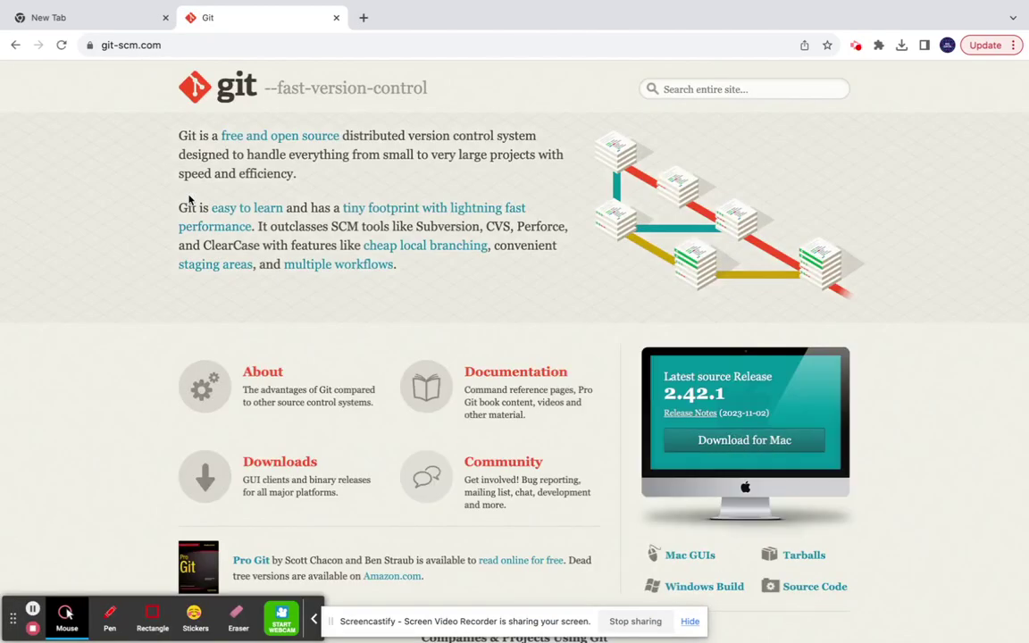
{"action": "left_click", "coordinate": [313, 620]}
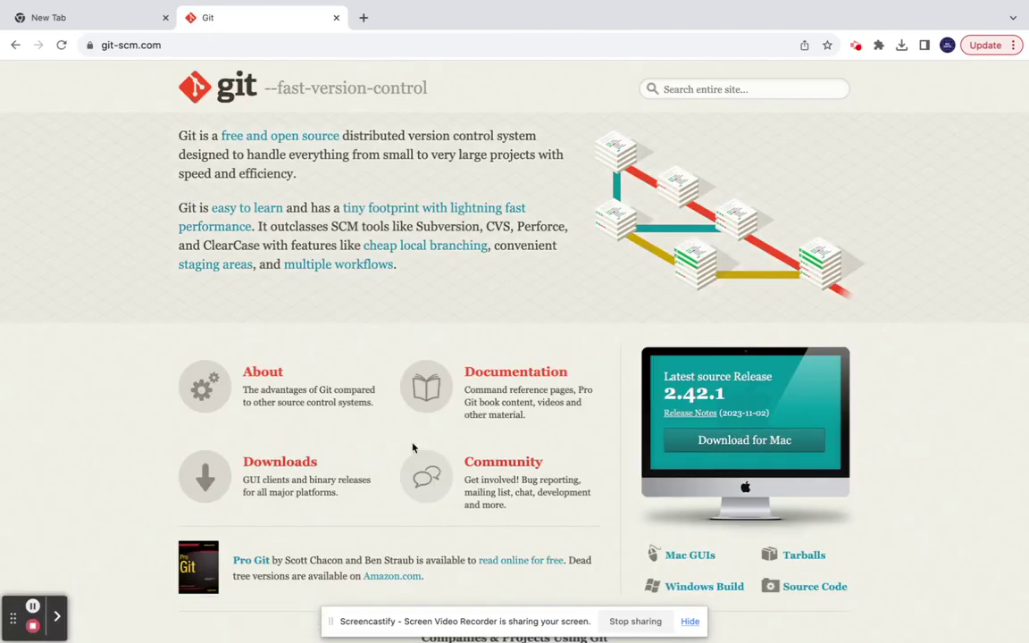
{"action": "scroll", "coordinate": [413, 447], "scroll_direction": "down", "scroll_amount": 3}
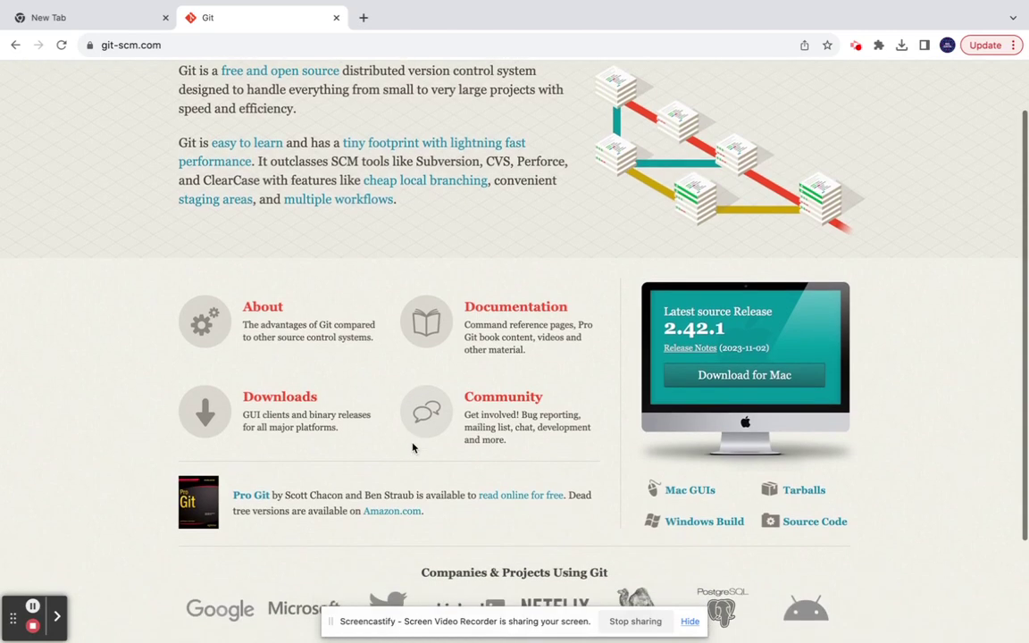
{"action": "scroll", "coordinate": [413, 446], "scroll_direction": "up", "scroll_amount": 3}
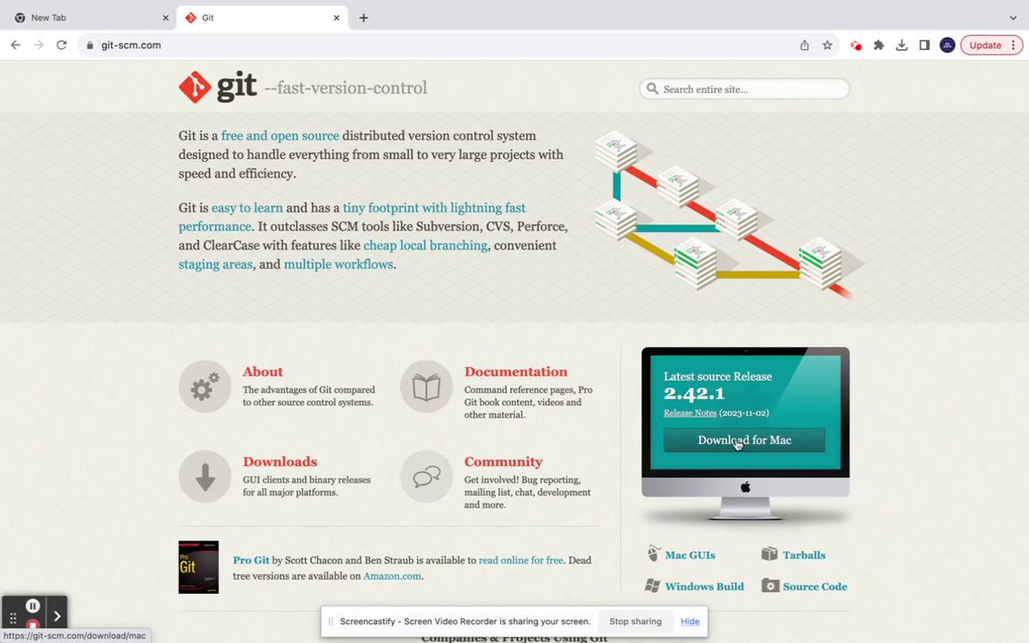
{"action": "scroll", "coordinate": [735, 444], "scroll_direction": "down", "scroll_amount": 1}
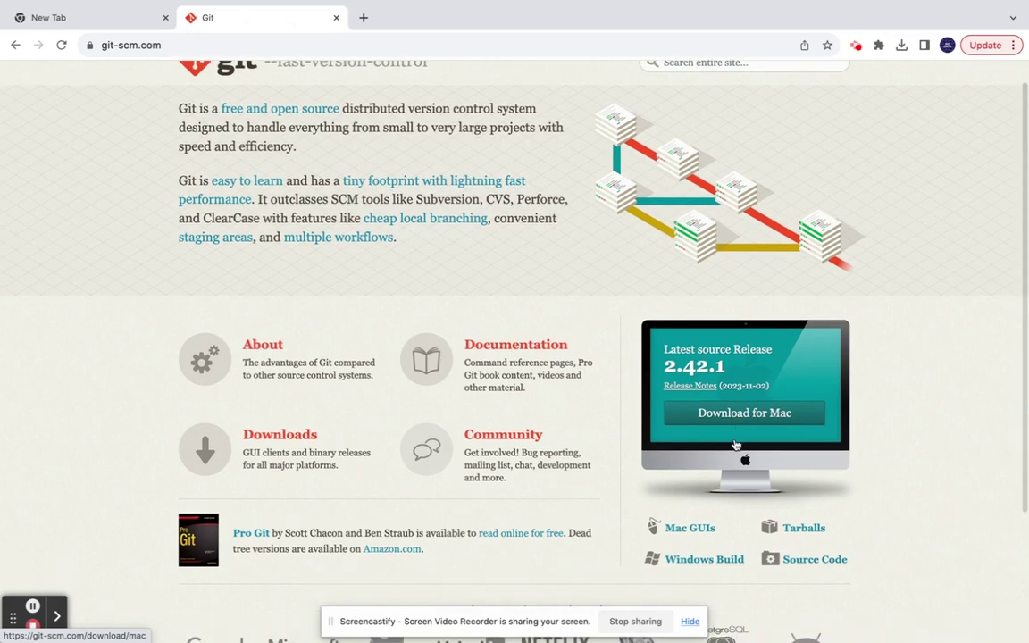
{"action": "scroll", "coordinate": [735, 444], "scroll_direction": "down", "scroll_amount": 1}
{"action": "scroll", "coordinate": [735, 444], "scroll_direction": "down", "scroll_amount": 1}
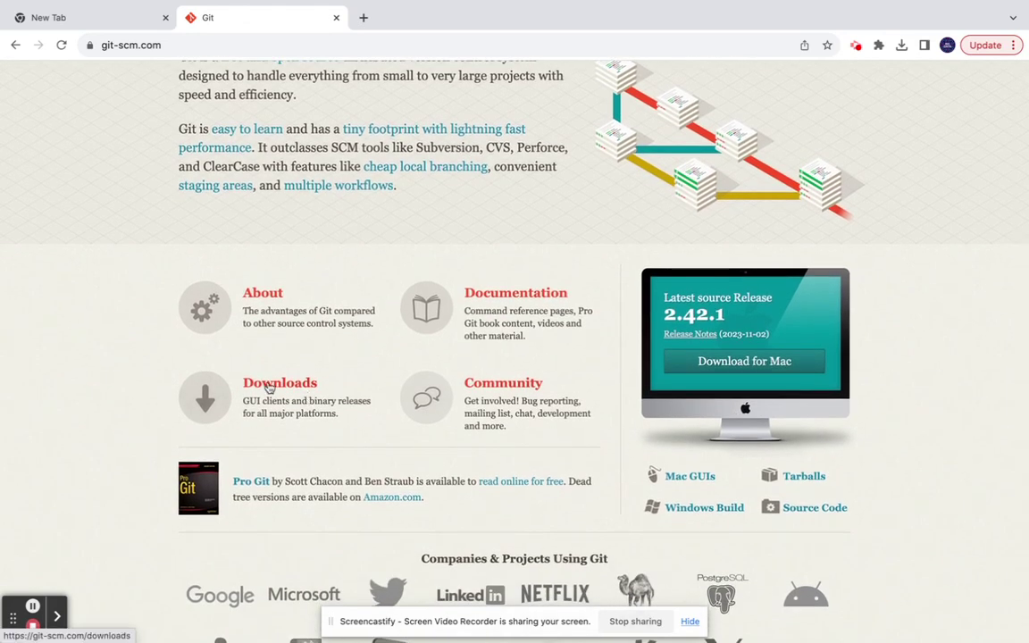
{"action": "scroll", "coordinate": [706, 295], "scroll_direction": "up", "scroll_amount": 3}
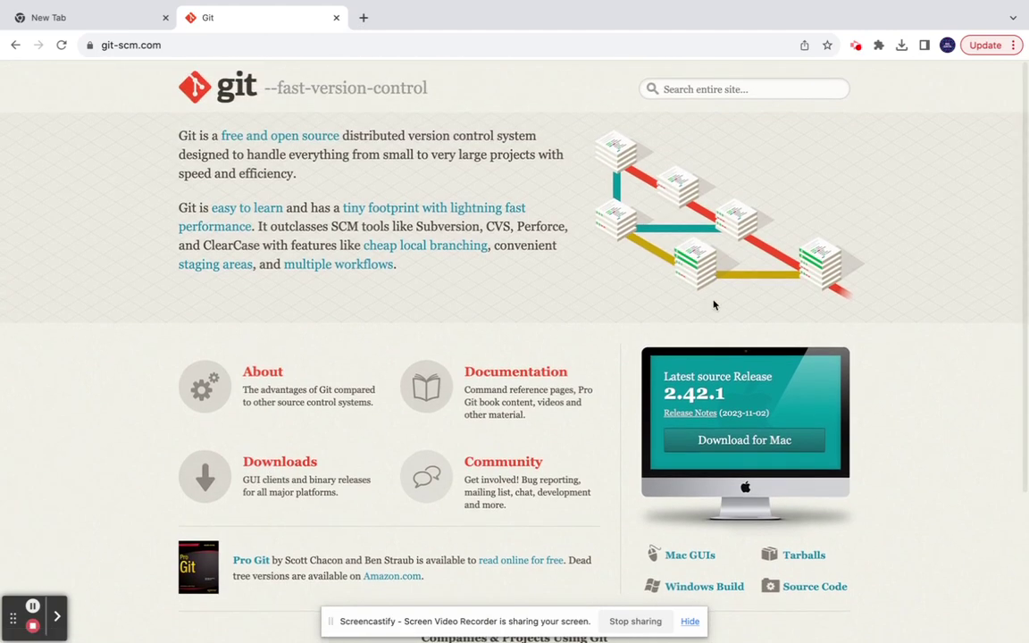
{"action": "scroll", "coordinate": [727, 366], "scroll_direction": "down", "scroll_amount": 7}
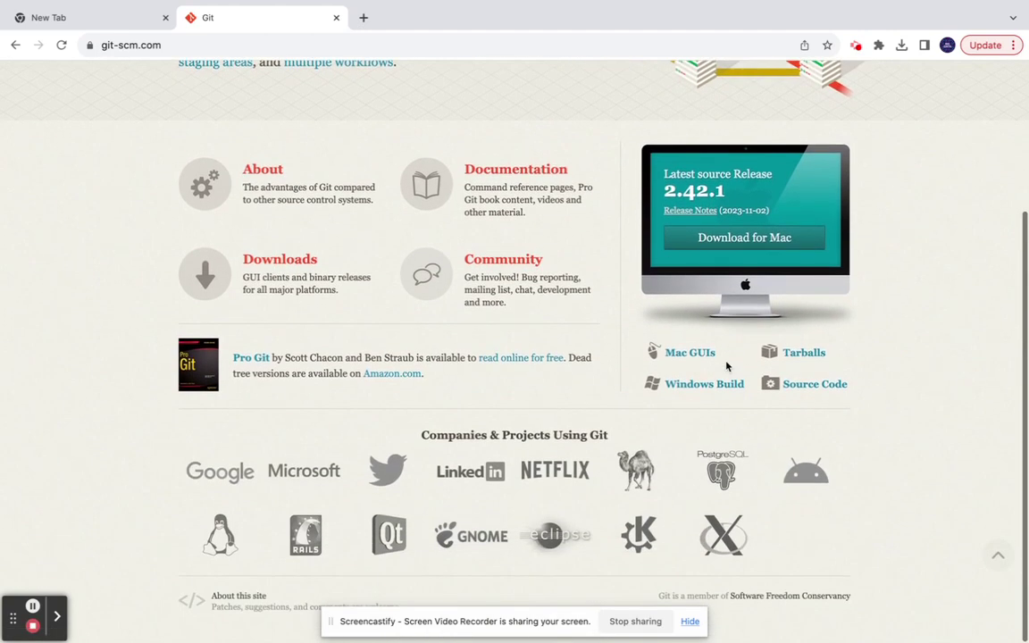
{"action": "scroll", "coordinate": [727, 366], "scroll_direction": "up", "scroll_amount": 3}
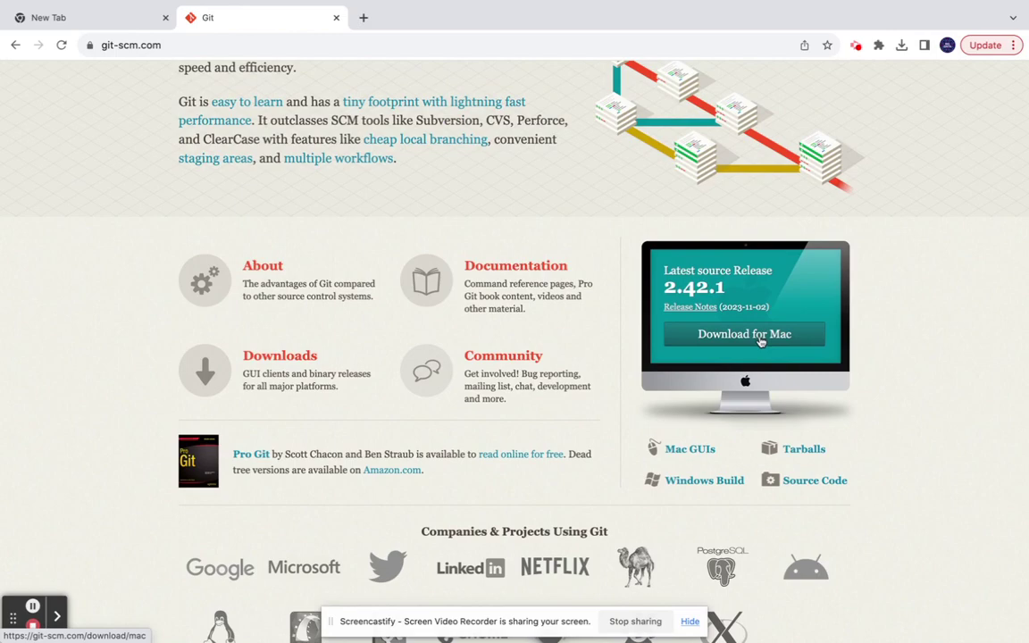
- Open git-scm.com's Download for macOS page with its Homebrew option
{"action": "left_click", "coordinate": [759, 341]}
{"action": "scroll", "coordinate": [647, 394], "scroll_direction": "up", "scroll_amount": 2}
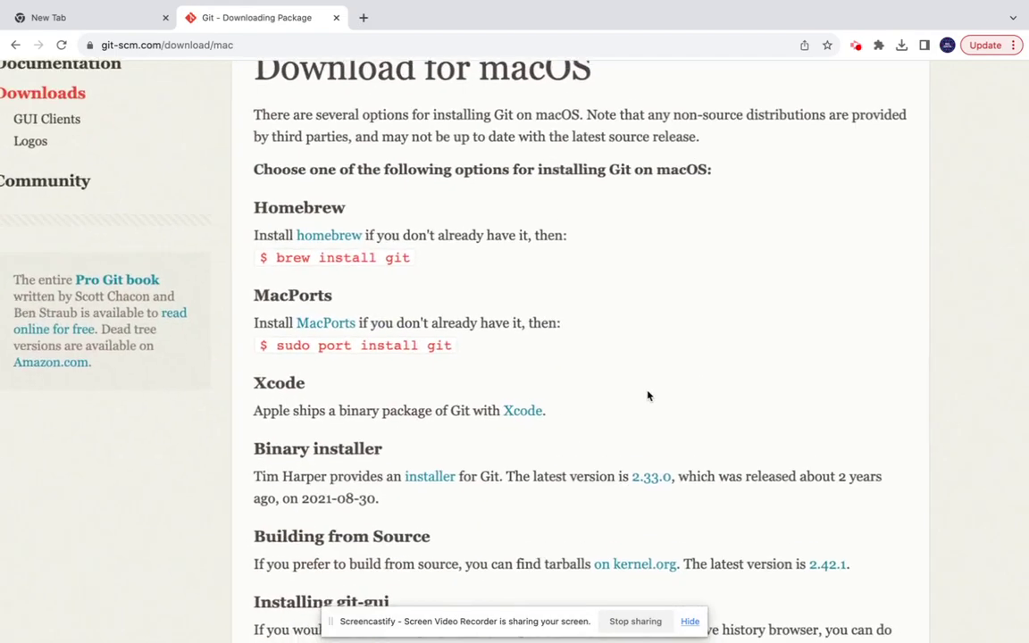
{"action": "scroll", "coordinate": [647, 395], "scroll_direction": "down", "scroll_amount": 2}
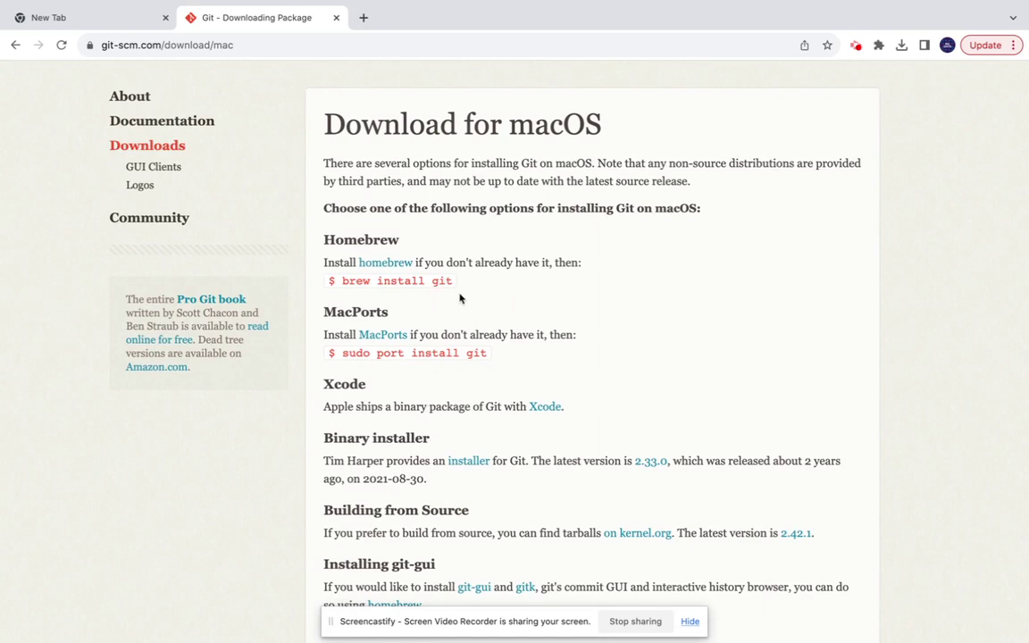
{"action": "scroll", "coordinate": [460, 298], "scroll_direction": "up", "scroll_amount": 2}
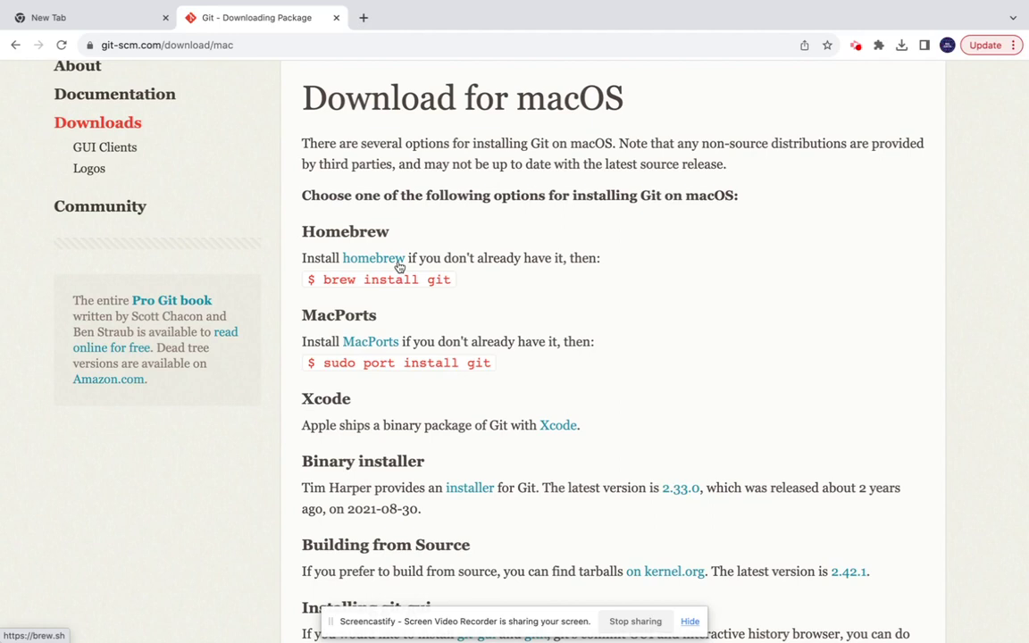
- Dismiss the screen-sharing notice and switch over to the desktop space
{"action": "key", "text": "ctrl+Left"}
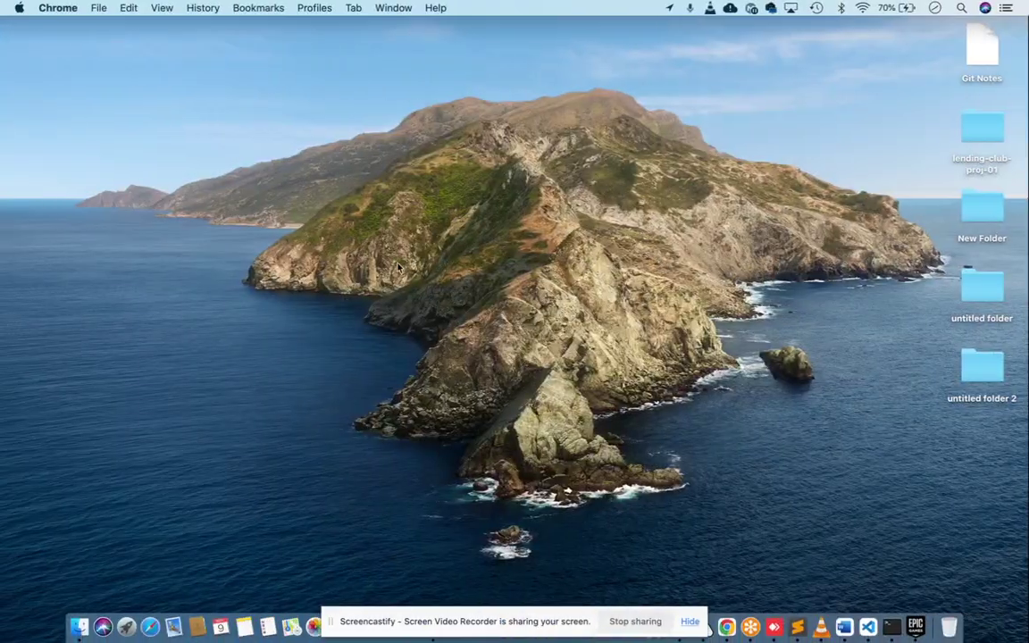
{"action": "key", "text": "ctrl+Right"}
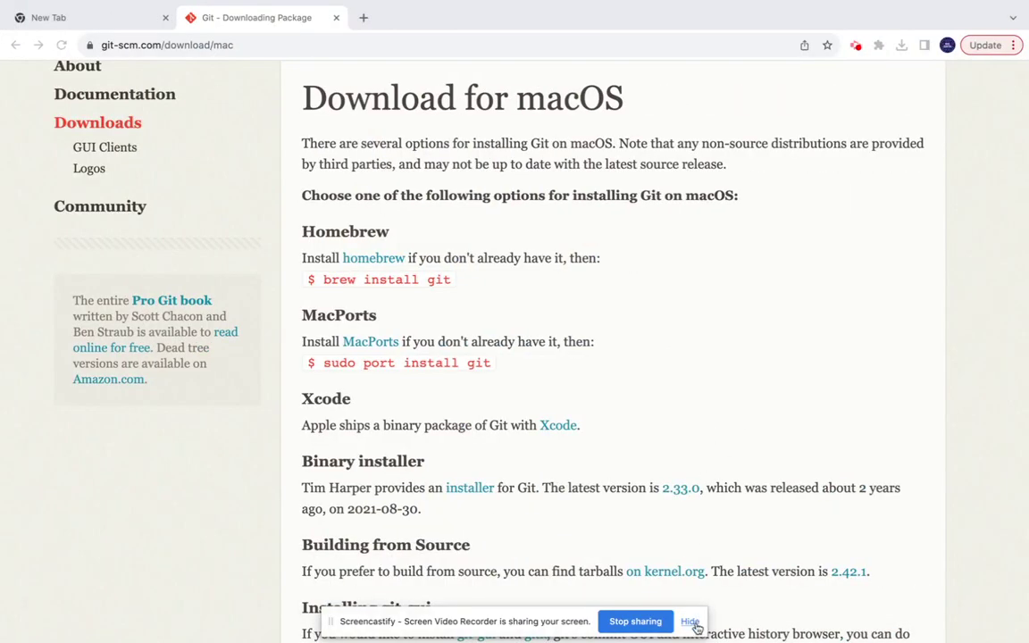
{"action": "left_click", "coordinate": [690, 621]}
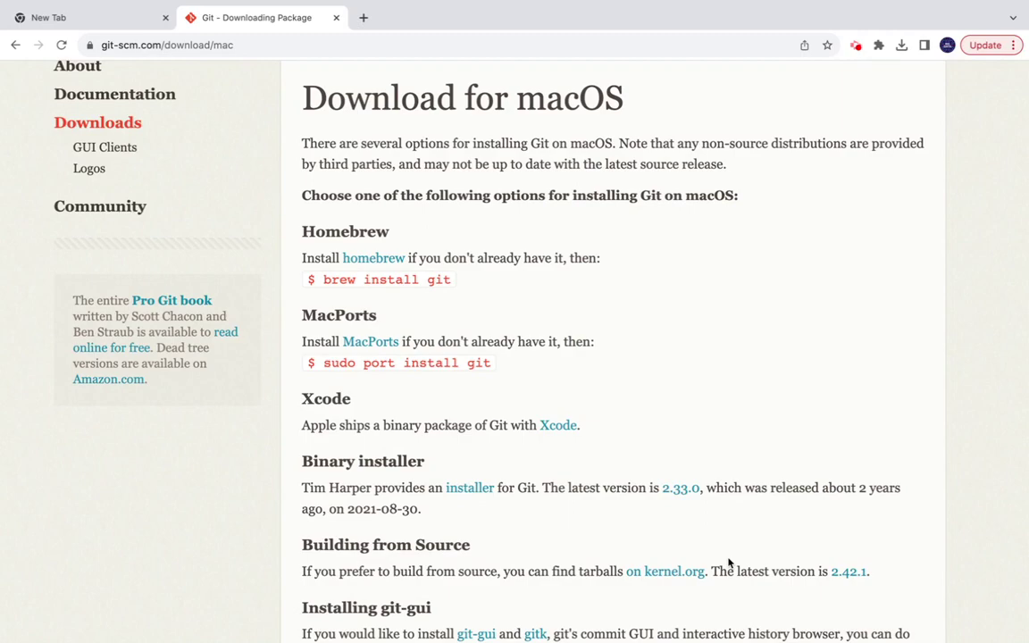
{"action": "key", "text": "ctrl+Left"}
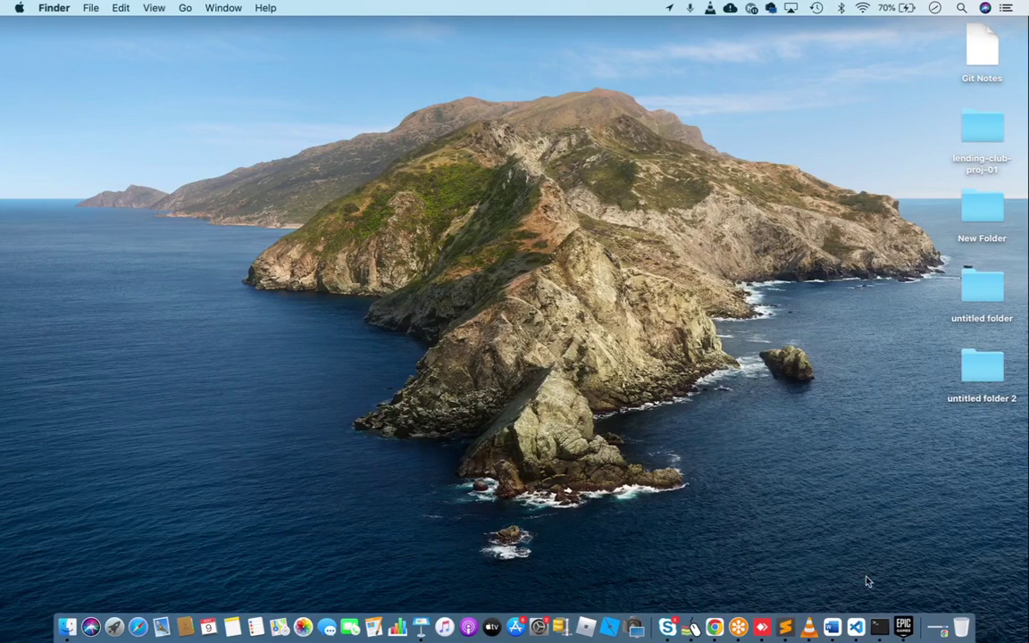
- In a new Terminal window, run cd, clear and brew to check Homebrew's usage help
{"action": "left_click", "coordinate": [880, 627]}
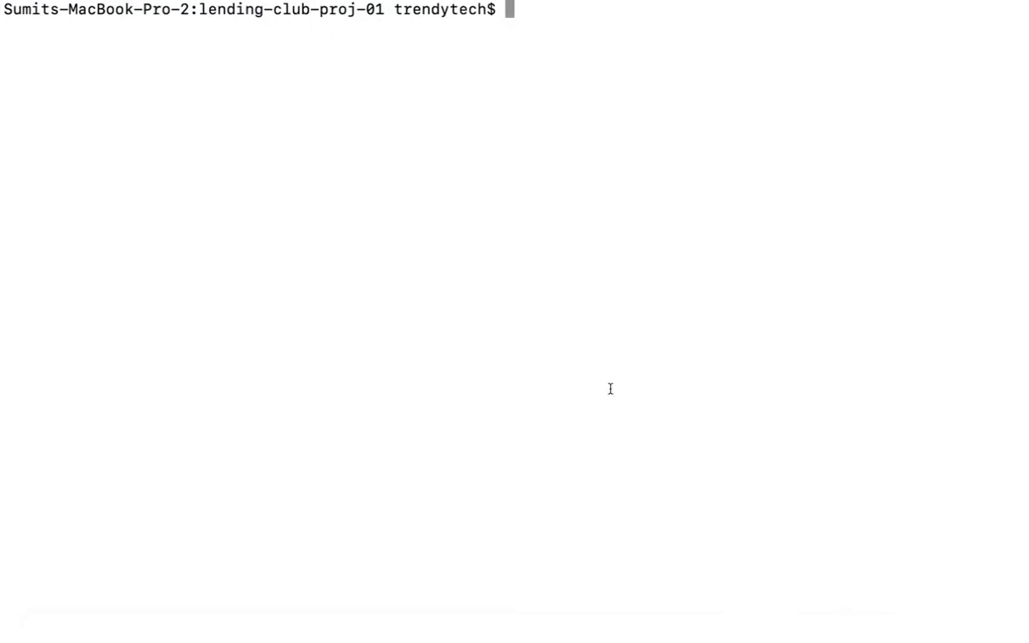
{"action": "type", "text": "cd"}
{"action": "key", "text": "Return"}
{"action": "type", "text": "clear"}
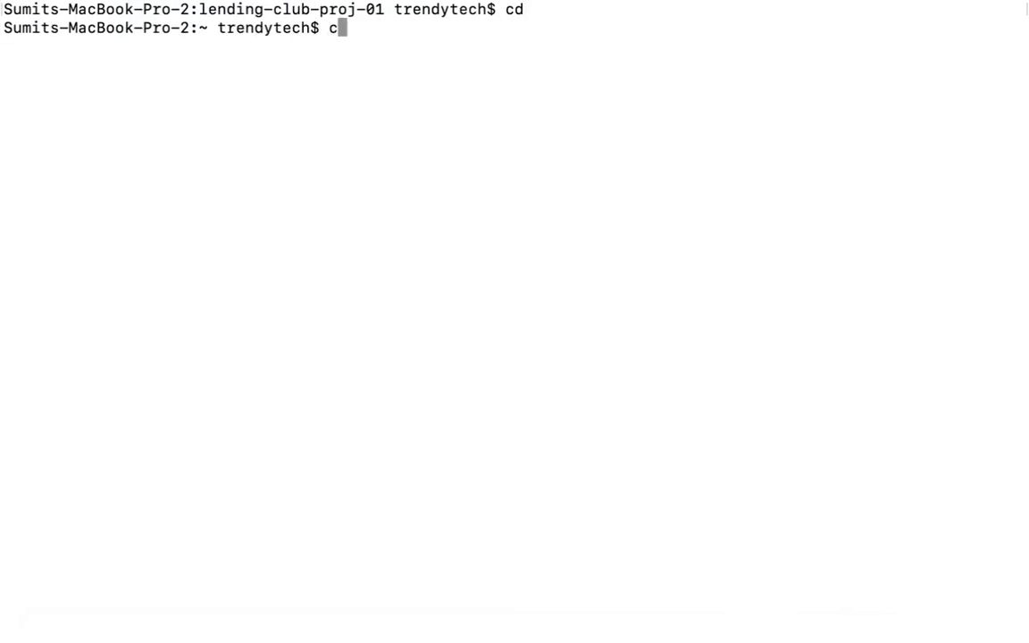
{"action": "key", "text": "Return"}
{"action": "key", "text": "Return"}
{"action": "key", "text": "Return"}
{"action": "type", "text": "brew"}
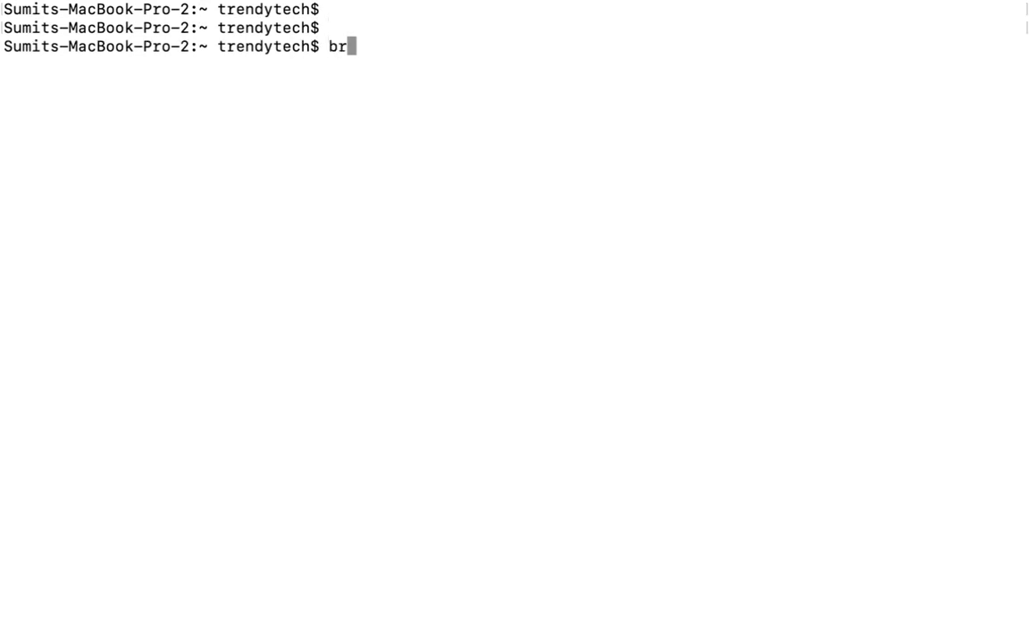
{"action": "key", "text": "Return"}
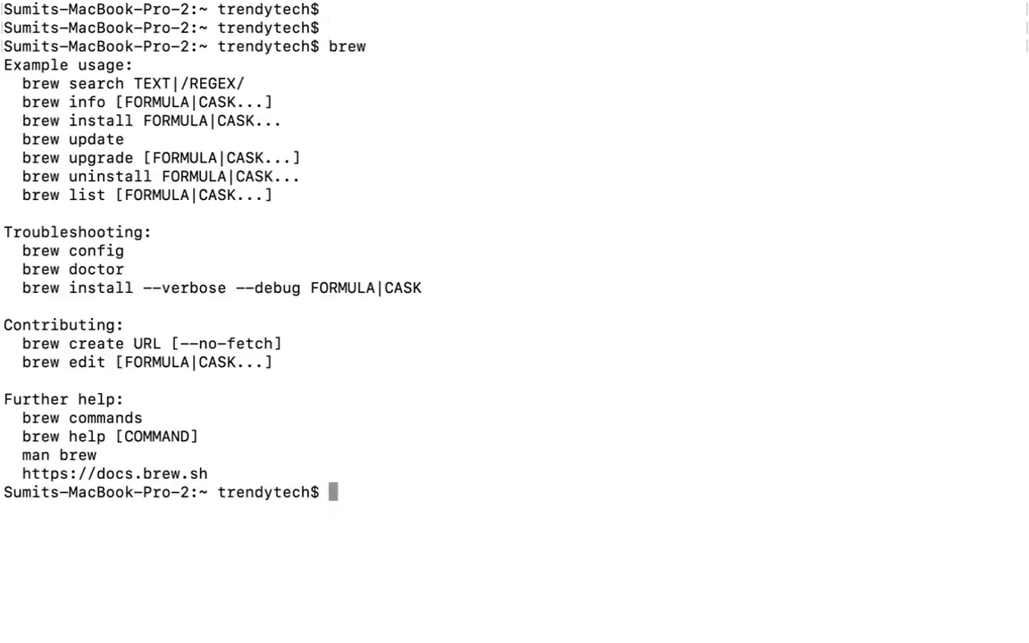
{"action": "type", "text": "clear"}
{"action": "key", "text": "Return"}
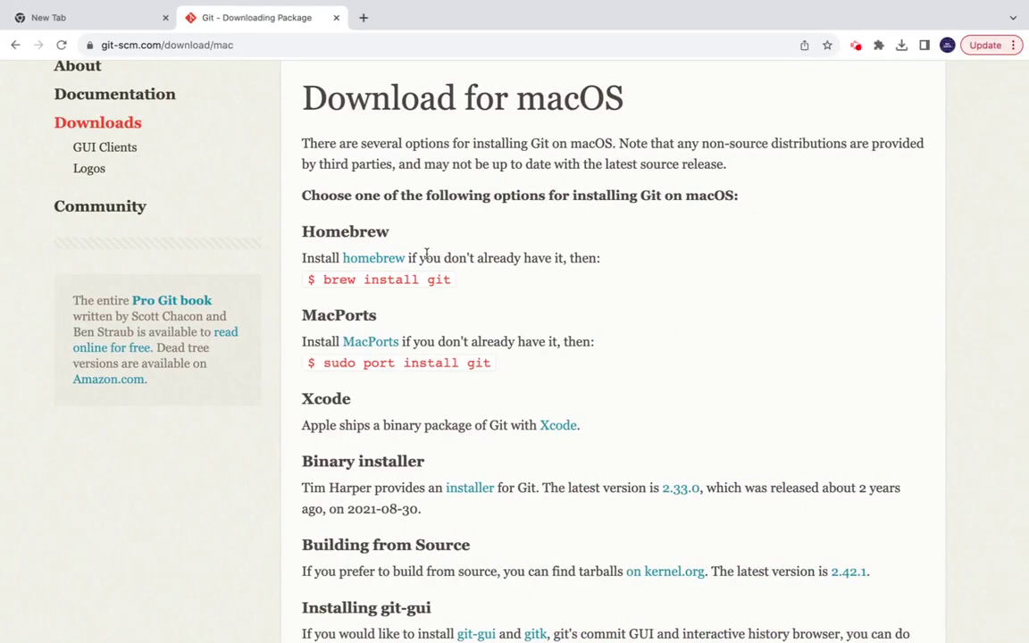
- Type brew at the prompt again, close an empty Spotlight search, and return to Chrome
{"action": "key", "text": "ctrl+Left"}
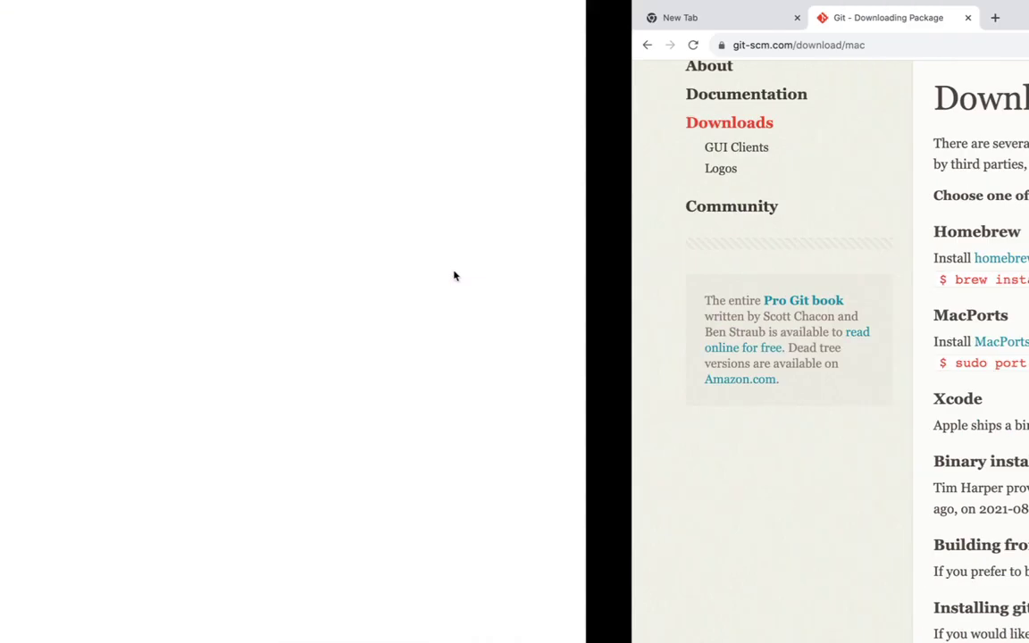
{"action": "type", "text": "brew"}
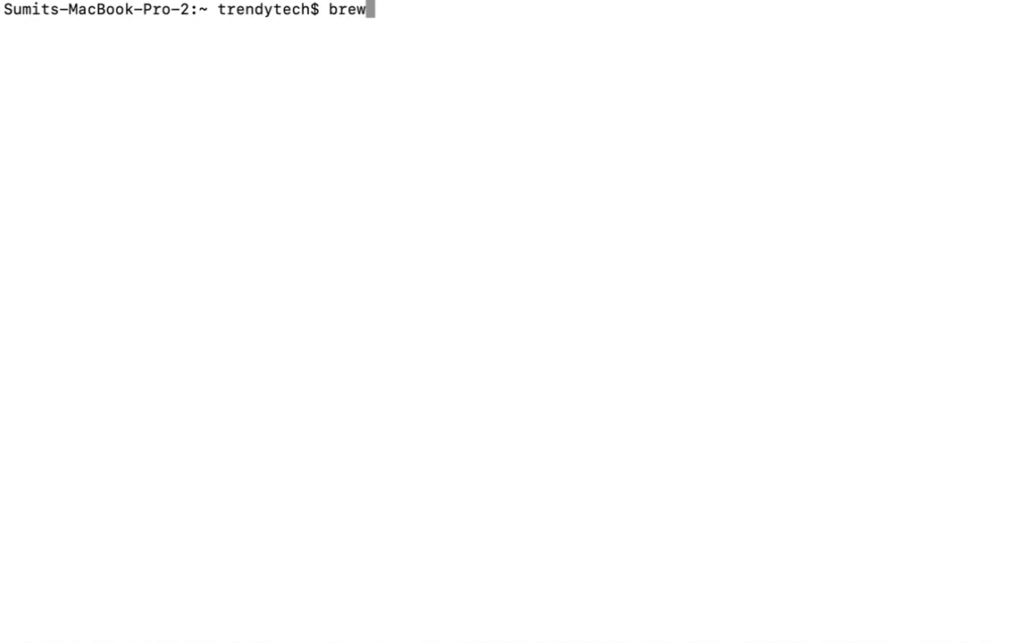
{"action": "key", "text": "super+space"}
{"action": "type", "text": "terminal"}
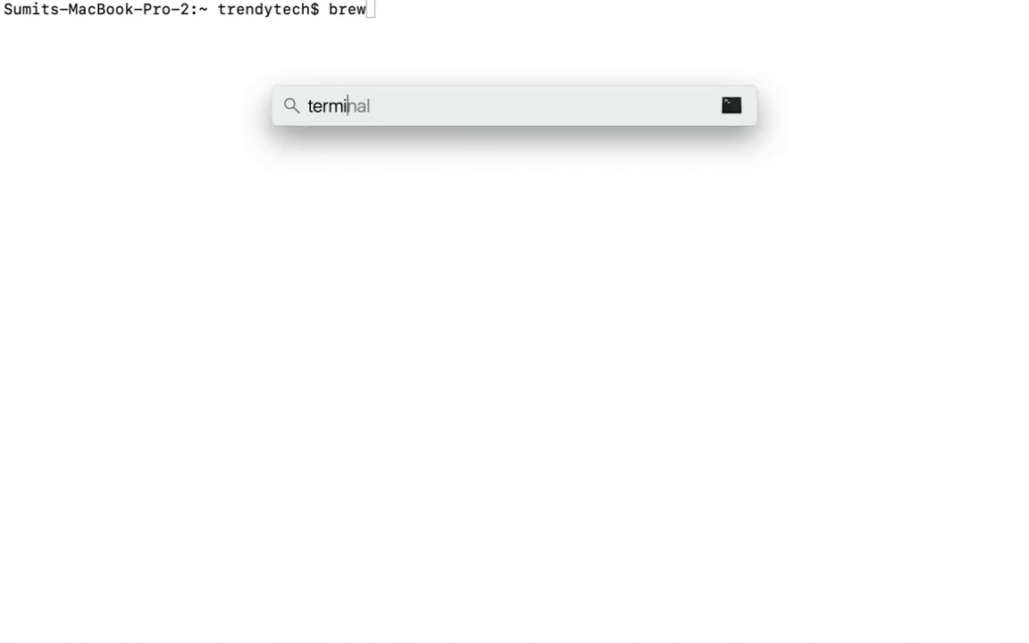
{"action": "key", "text": "BackSpace"}
{"action": "key", "text": "BackSpace"}
{"action": "key", "text": "BackSpace"}
{"action": "key", "text": "BackSpace"}
{"action": "key", "text": "BackSpace"}
{"action": "key", "text": "BackSpace"}
{"action": "key", "text": "BackSpace"}
{"action": "key", "text": "BackSpace"}
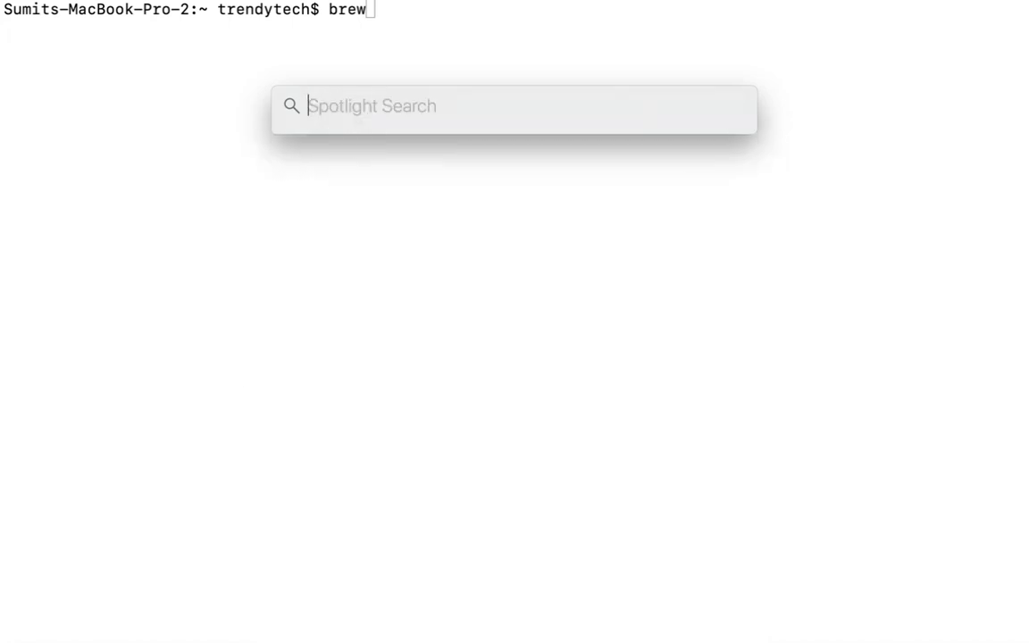
{"action": "key", "text": "Escape"}
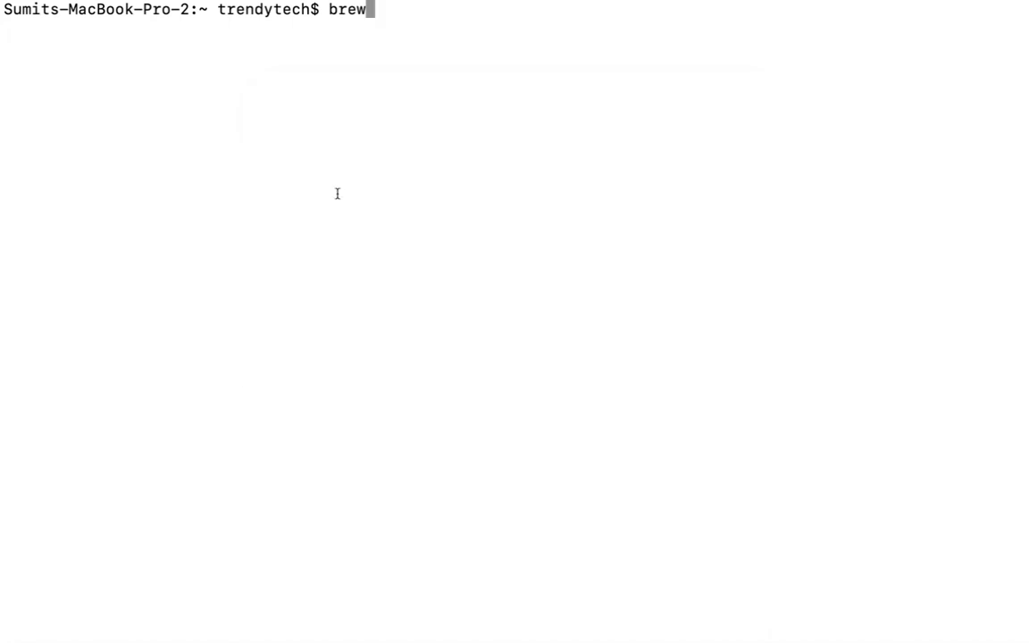
{"action": "key", "text": "ctrl+Right"}
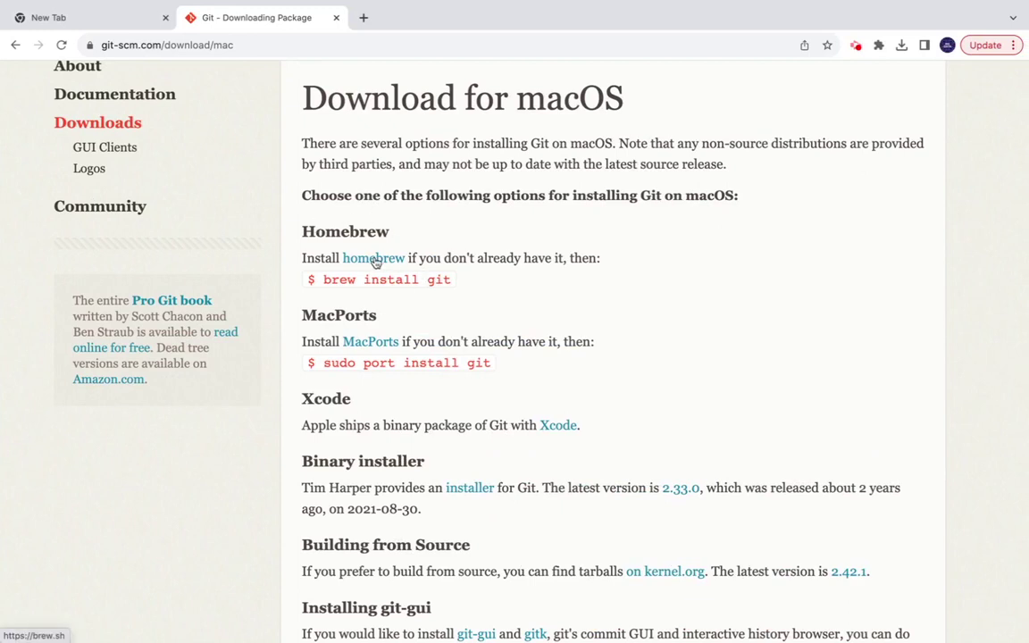
- Copy the Homebrew install command from brew.sh and run it in Terminal
{"action": "left_click", "coordinate": [375, 259]}
{"action": "scroll", "coordinate": [420, 468], "scroll_direction": "down", "scroll_amount": 2}
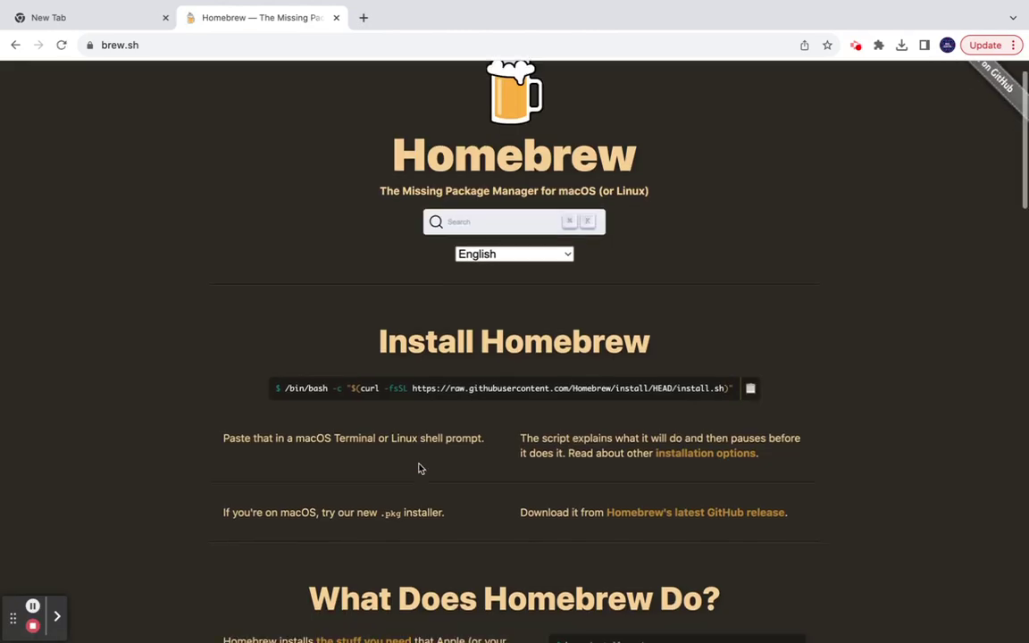
{"action": "left_click", "coordinate": [750, 364]}
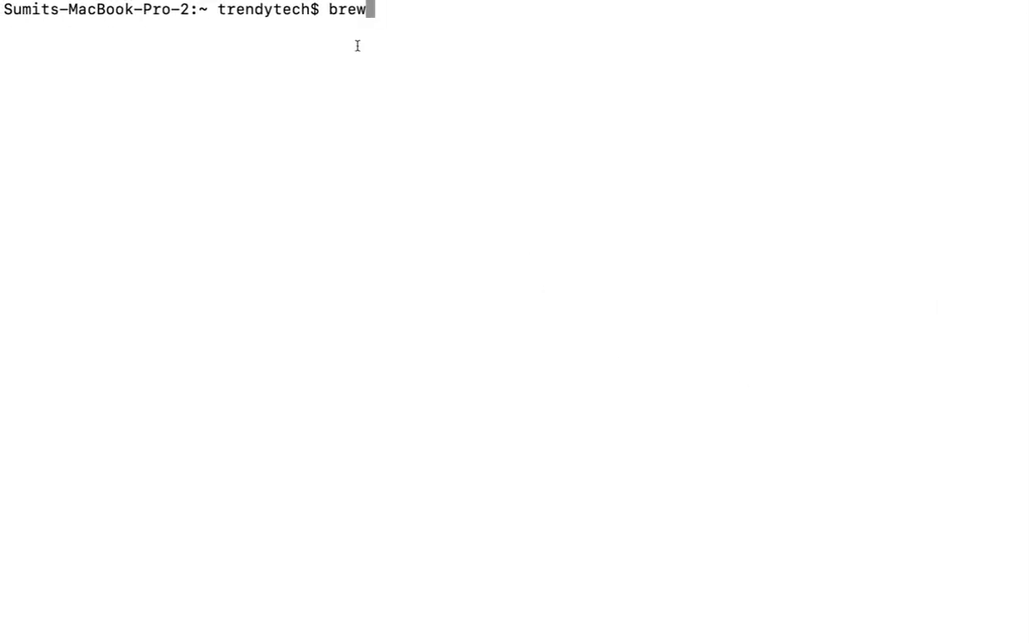
{"action": "key", "text": "BackSpace"}
{"action": "key", "text": "BackSpace"}
{"action": "key", "text": "BackSpace"}
{"action": "key", "text": "BackSpace"}
{"action": "key", "text": "super+v"}
{"action": "key", "text": "Return"}
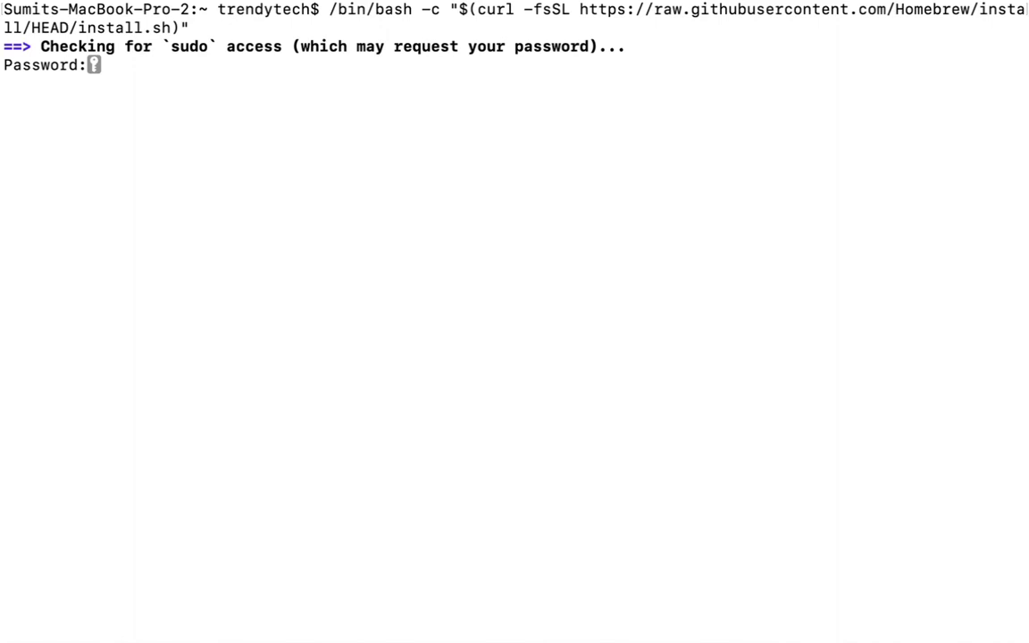
- Suspend the install script at its password prompt with Ctrl+Z, clear Terminal, and return to brew.sh
{"action": "key", "text": "ctrl+z"}
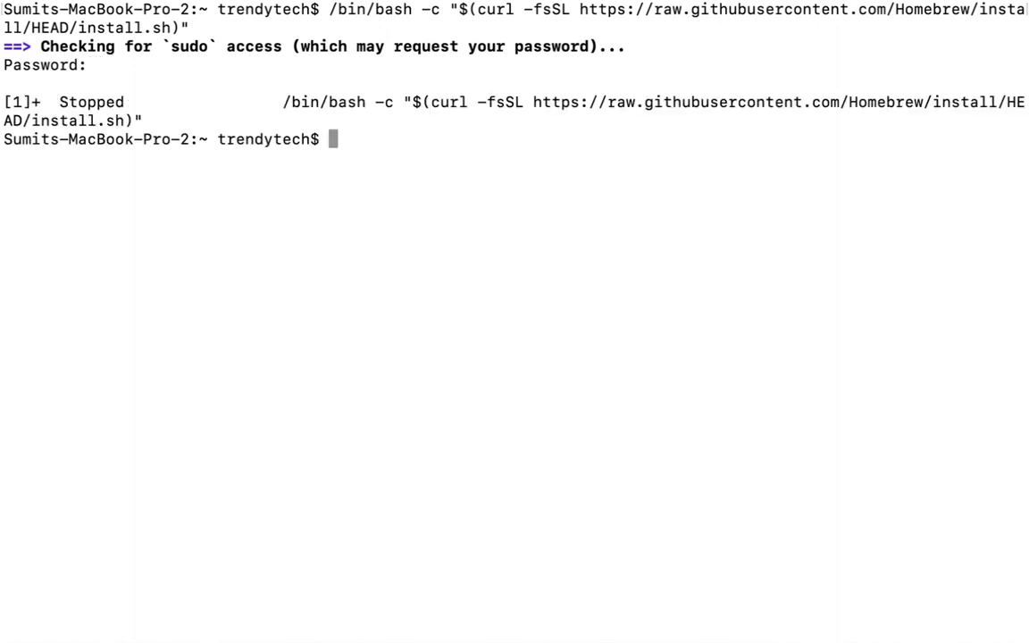
{"action": "type", "text": "L"}
{"action": "key", "text": "BackSpace"}
{"action": "key", "text": "ctrl+l"}
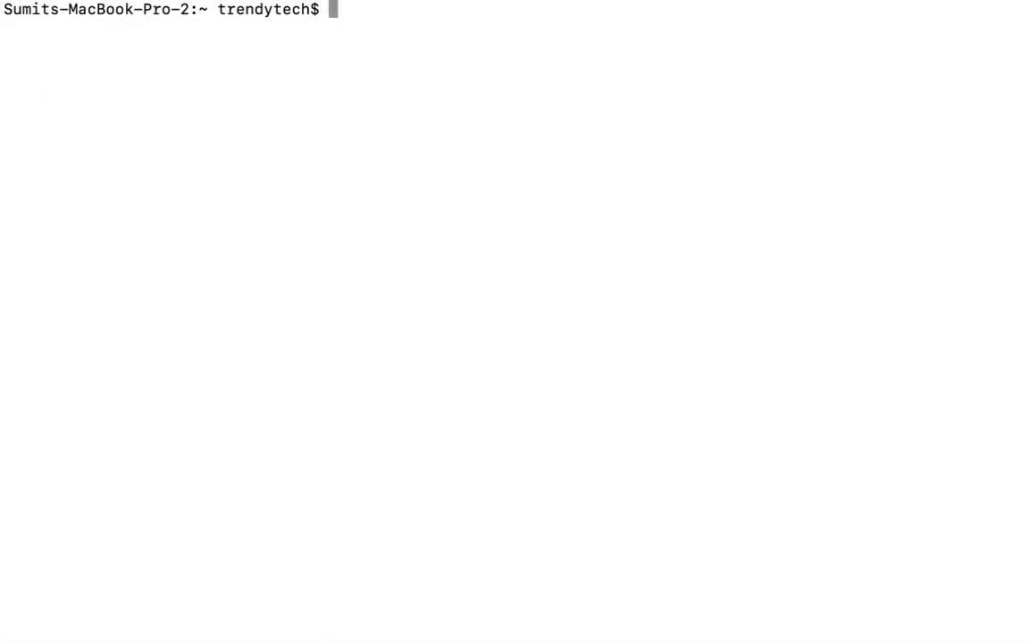
{"action": "key", "text": "Return"}
{"action": "key", "text": "Return"}
{"action": "key", "text": "ctrl+Right"}
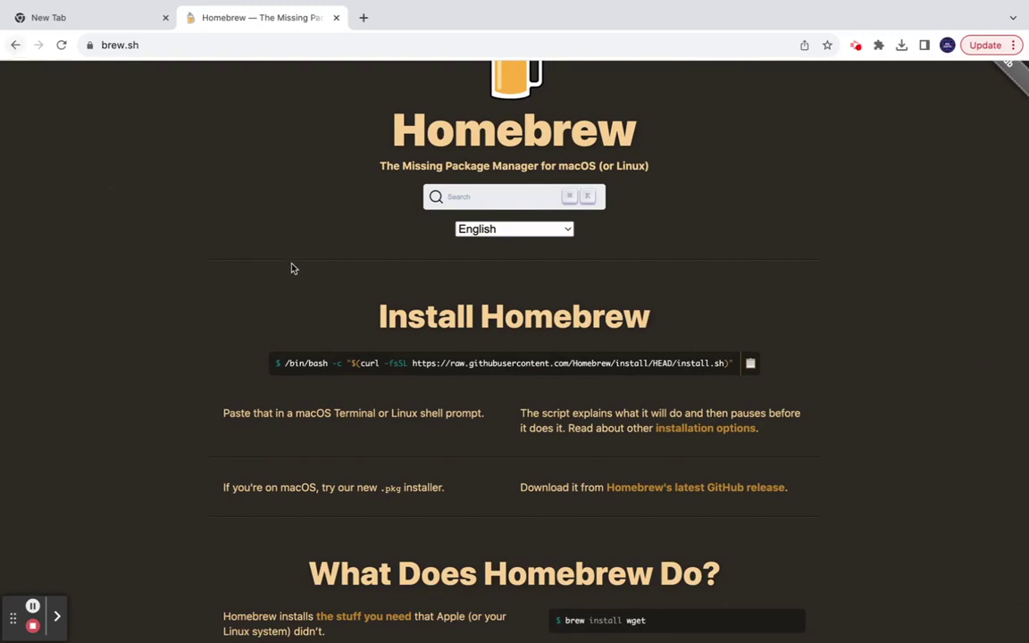
- On git-scm.com/download/mac, highlight the 'brew install git' command, then return to Terminal
{"action": "left_click", "coordinate": [15, 47]}
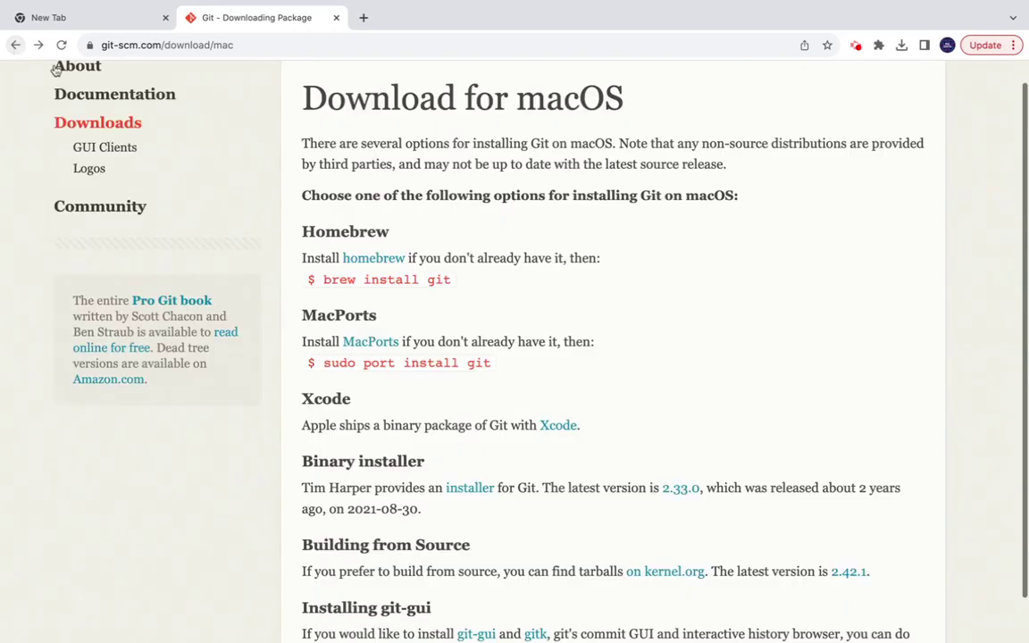
{"action": "left_click", "coordinate": [386, 280]}
{"action": "triple_click", "coordinate": [386, 280]}
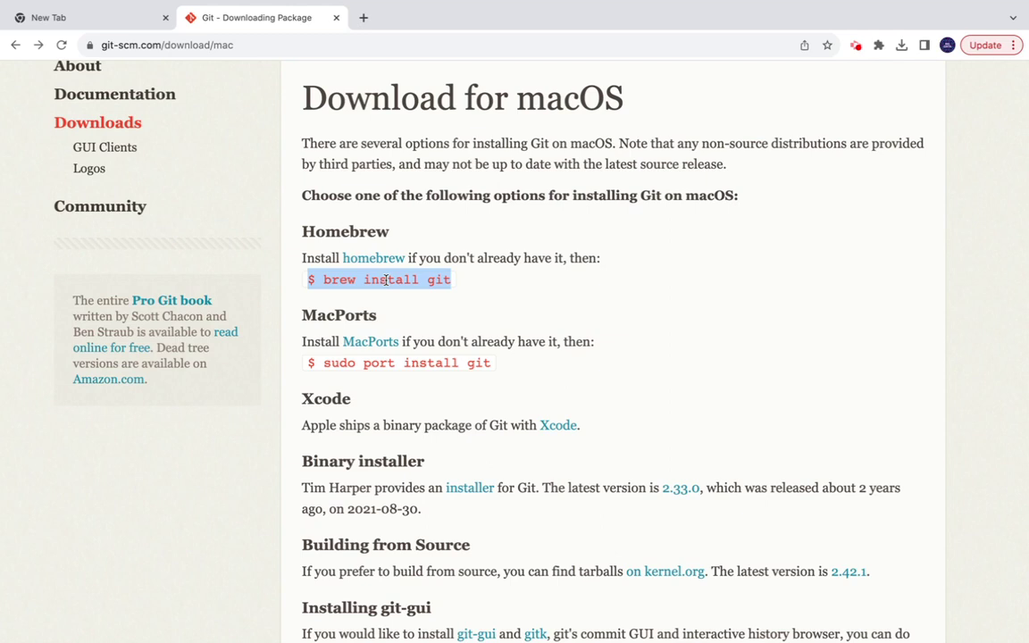
{"action": "left_click", "coordinate": [459, 294]}
{"action": "scroll", "coordinate": [477, 295], "scroll_direction": "down", "scroll_amount": 1}
{"action": "scroll", "coordinate": [474, 328], "scroll_direction": "down", "scroll_amount": 1}
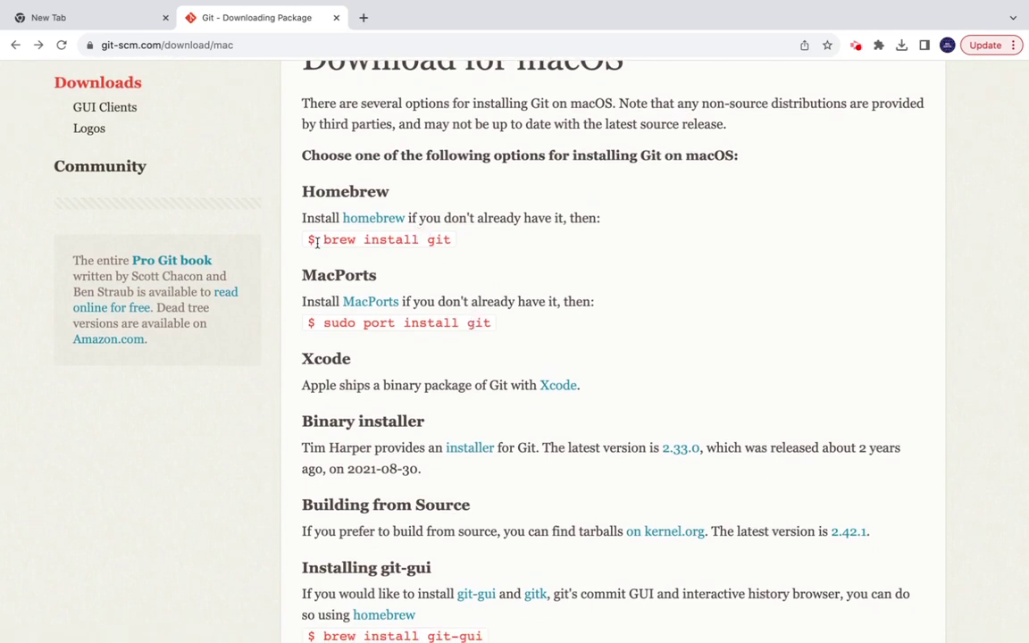
{"action": "left_click_drag", "start_coordinate": [321, 239], "coordinate": [450, 244]}
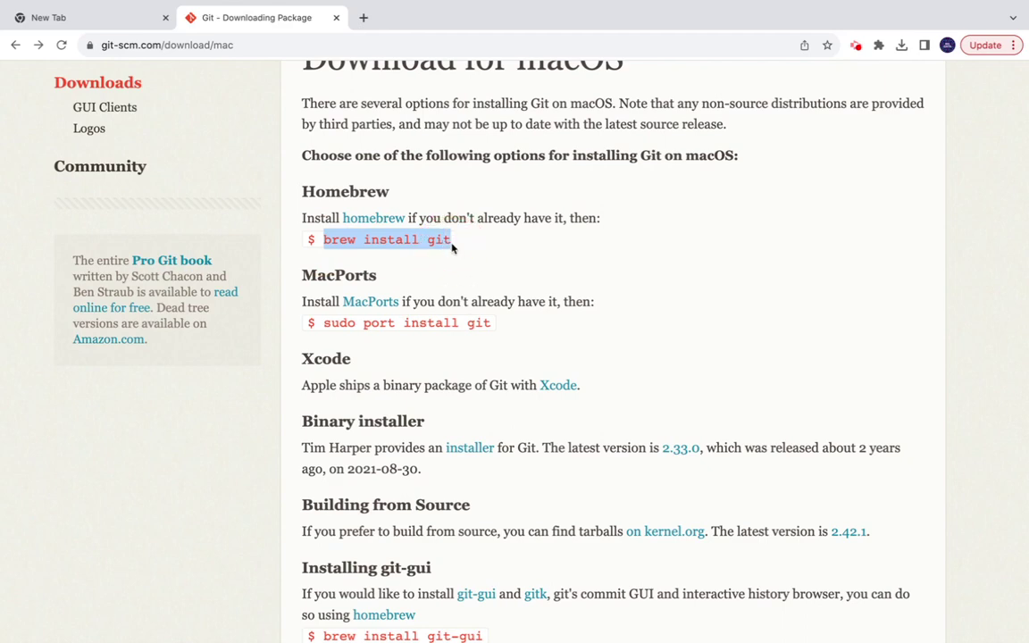
{"action": "left_click", "coordinate": [451, 244]}
{"action": "key", "text": "super+Tab"}
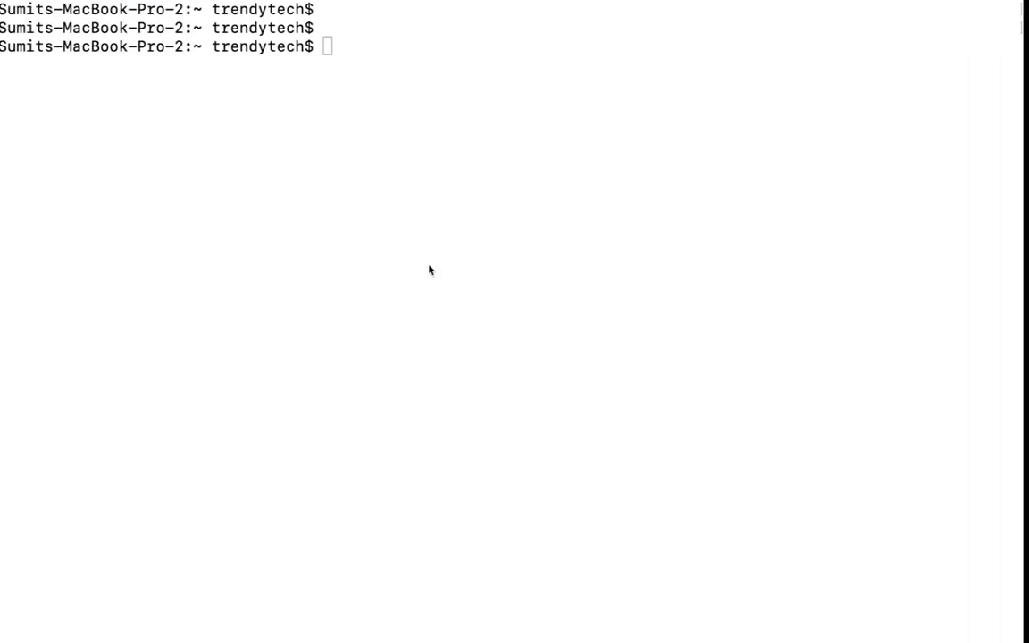
- Run git --version and highlight its output, git version 2.42.1
{"action": "key", "text": "Return"}
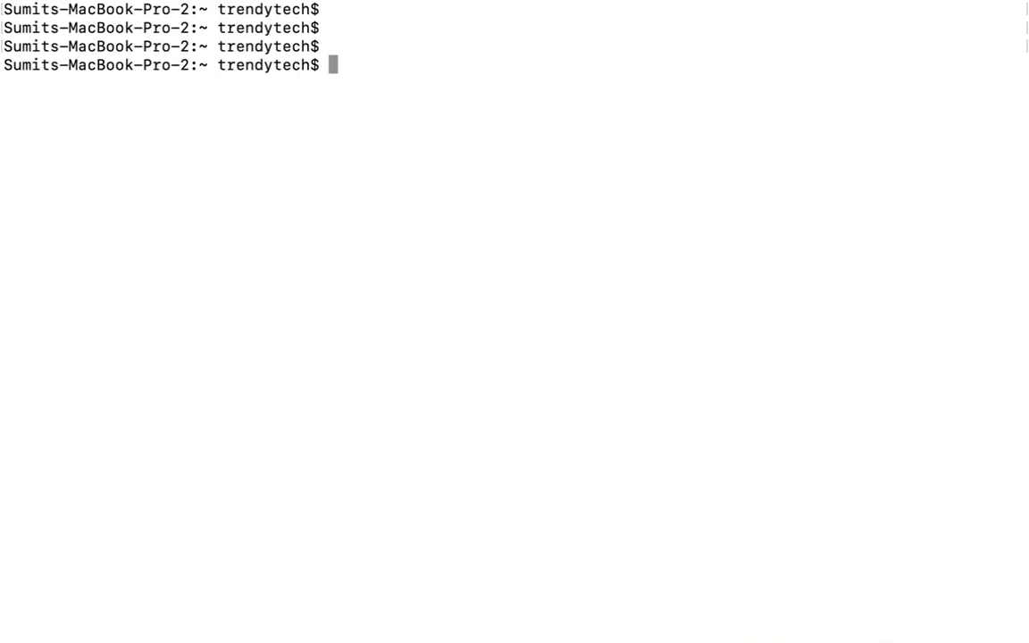
{"action": "type", "text": "git --version"}
{"action": "key", "text": "Return"}
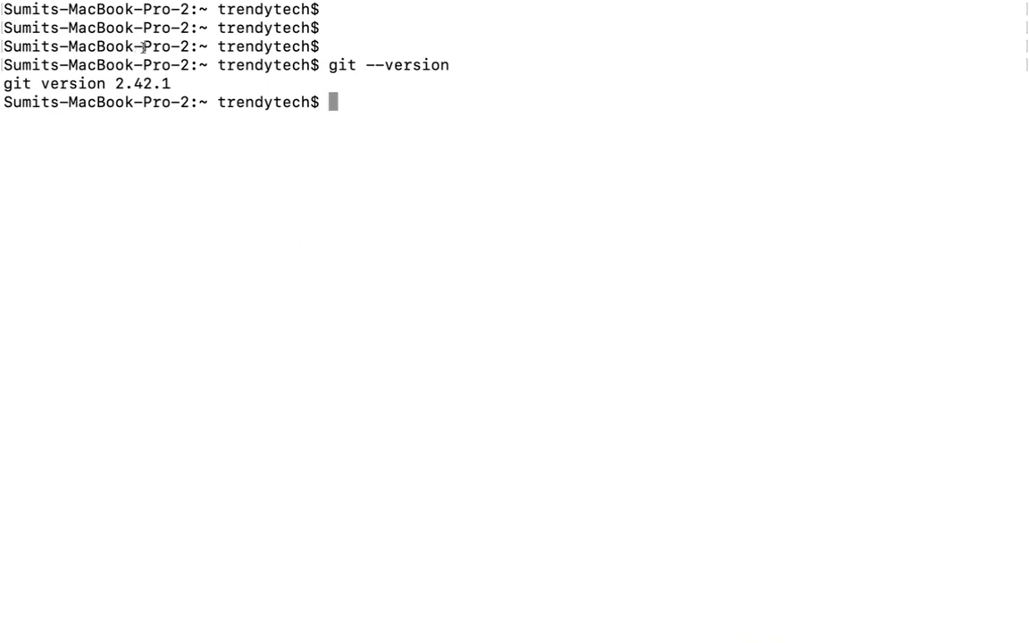
{"action": "left_click_drag", "start_coordinate": [173, 83], "coordinate": [1, 84]}
{"action": "left_click", "coordinate": [91, 194]}
{"action": "key", "text": "ctrl+Right"}
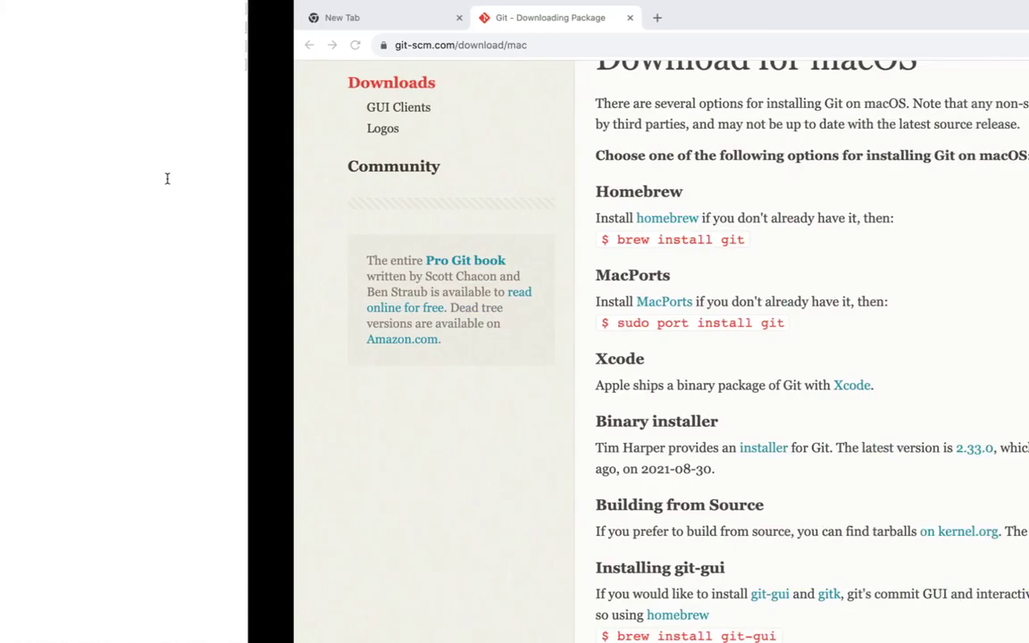
- Type 'on windows instead of terminal you can get', 'git bash', 'when windows users are installing git' from line 72
{"action": "key", "text": "ctrl+Right"}
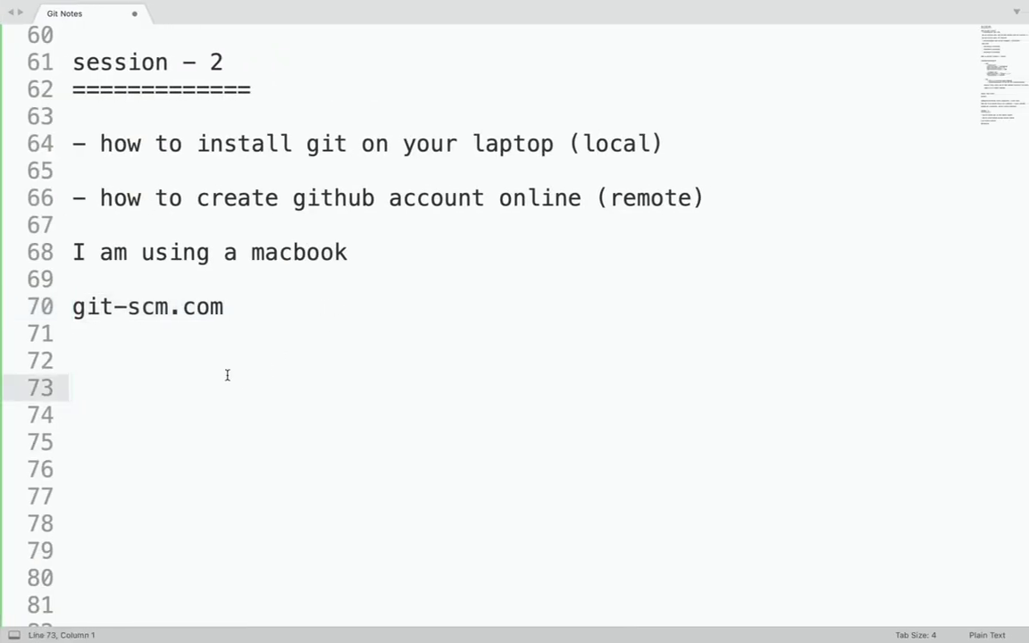
{"action": "scroll", "coordinate": [226, 374], "scroll_direction": "down", "scroll_amount": 3}
{"action": "left_click", "coordinate": [96, 222]}
{"action": "type", "text": "on "}
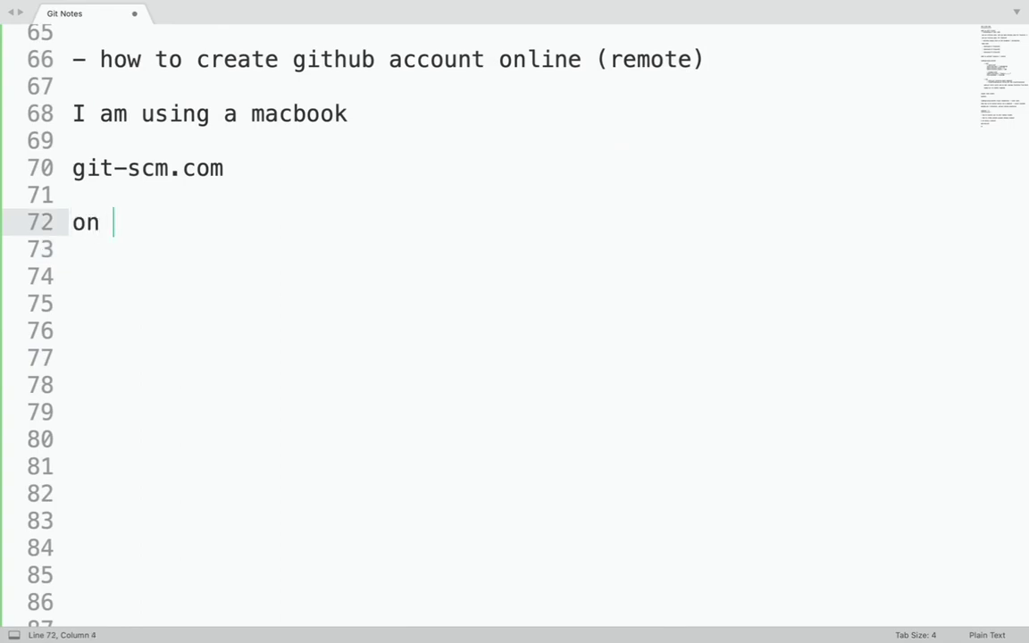
{"action": "type", "text": "windows in"}
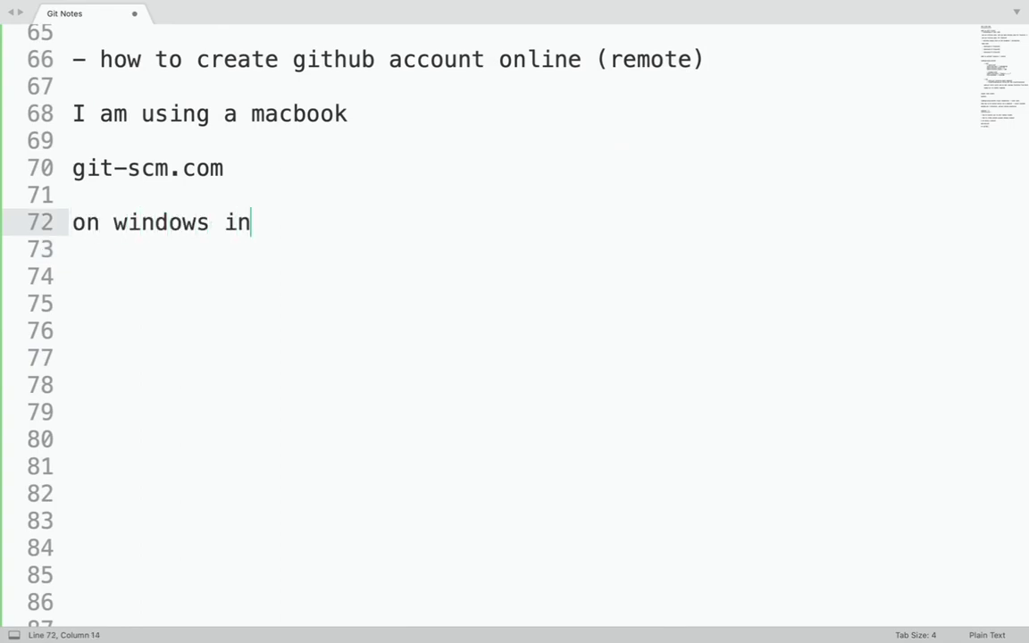
{"action": "type", "text": "stead of "}
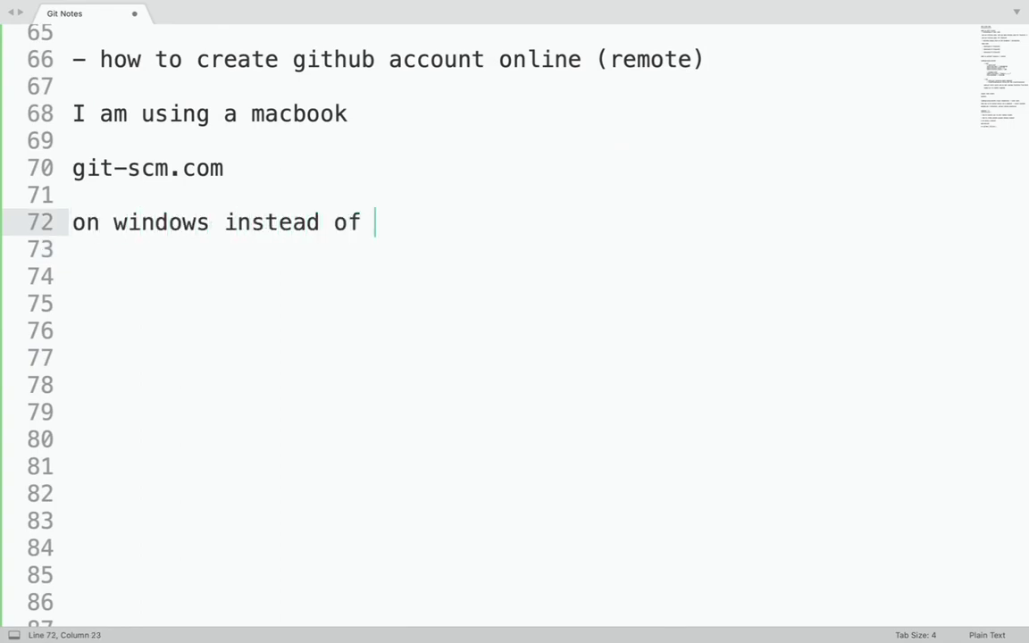
{"action": "type", "text": "terminal yo"}
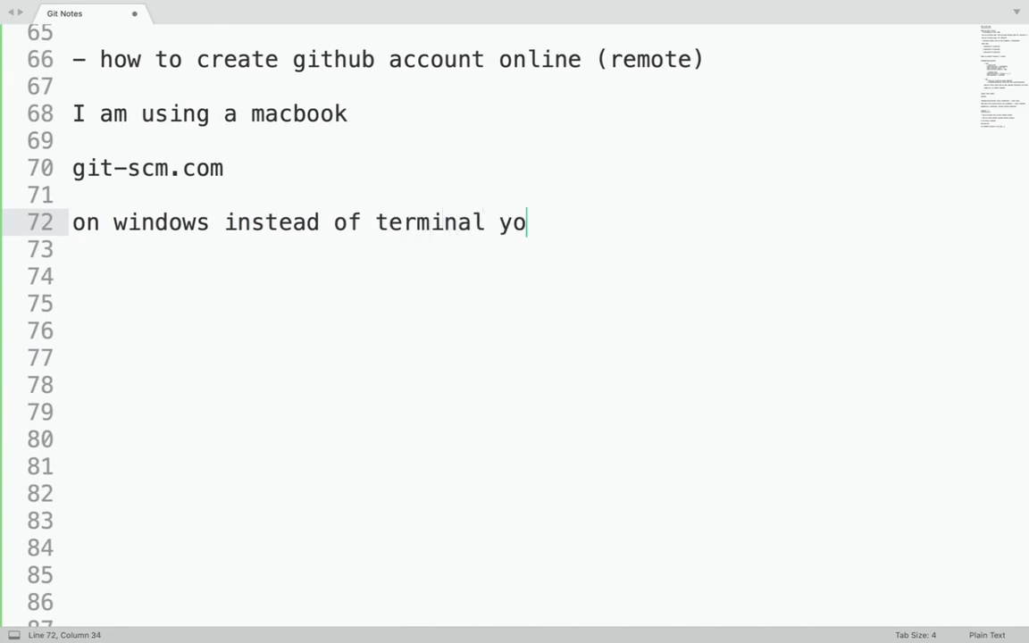
{"action": "type", "text": "u can get"}
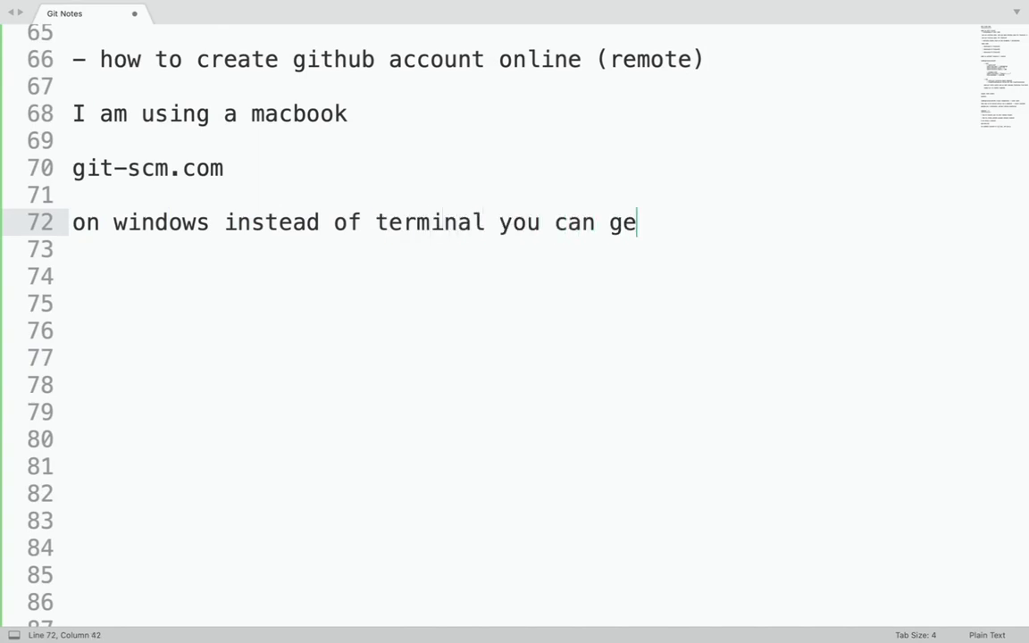
{"action": "key", "text": "Return"}
{"action": "key", "text": "Return"}
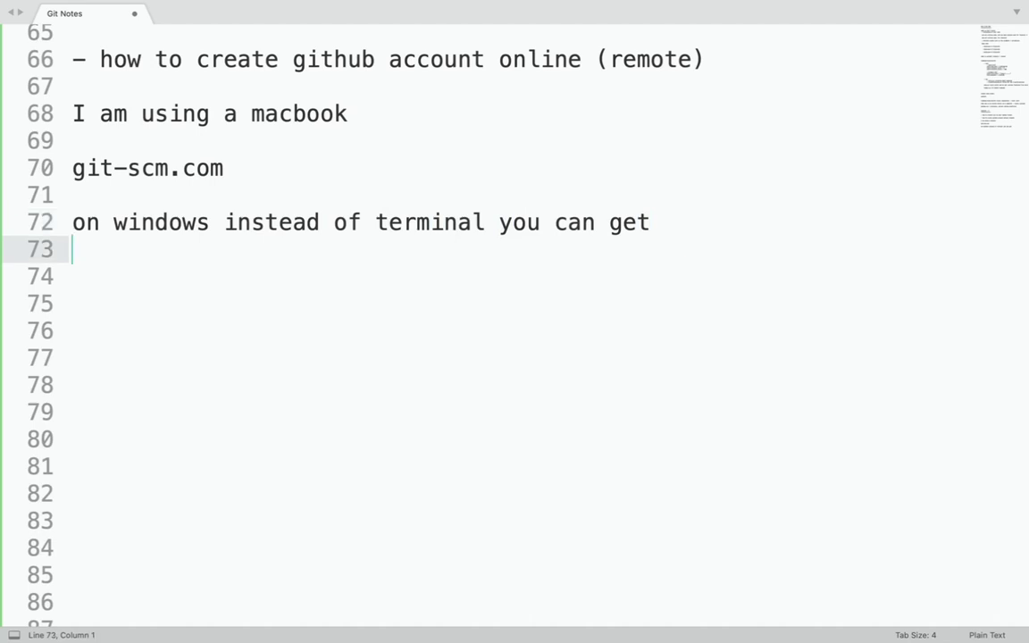
{"action": "type", "text": "git bash"}
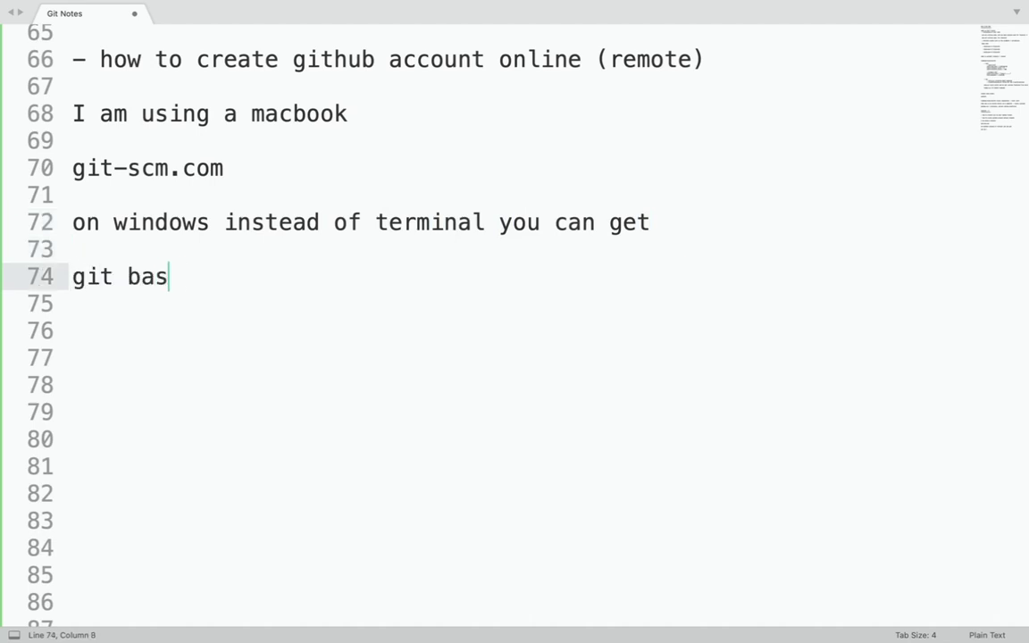
{"action": "key", "text": "Return"}
{"action": "key", "text": "Return"}
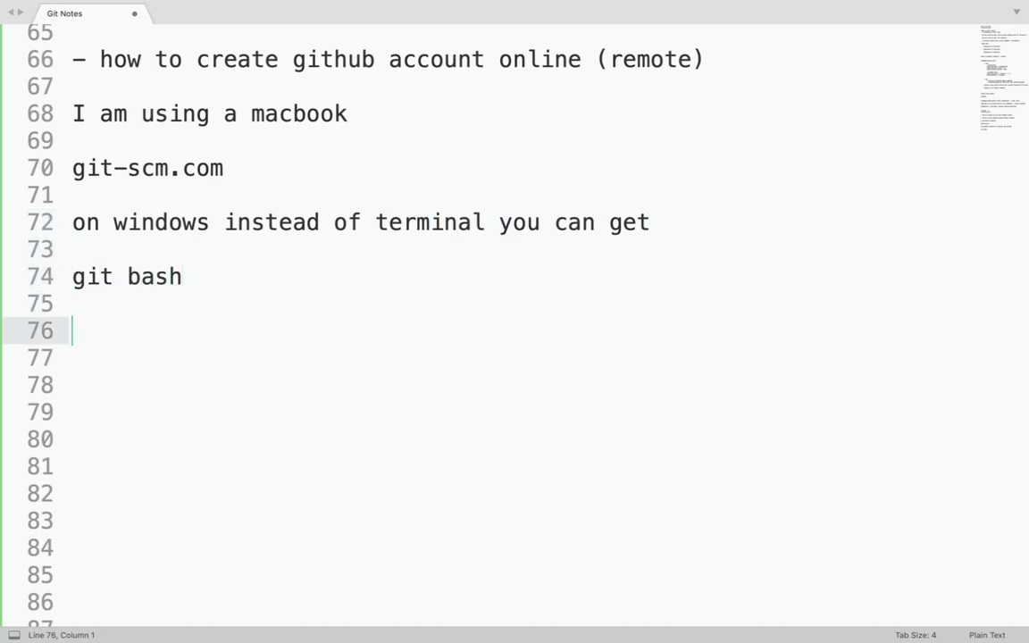
{"action": "type", "text": "when win"}
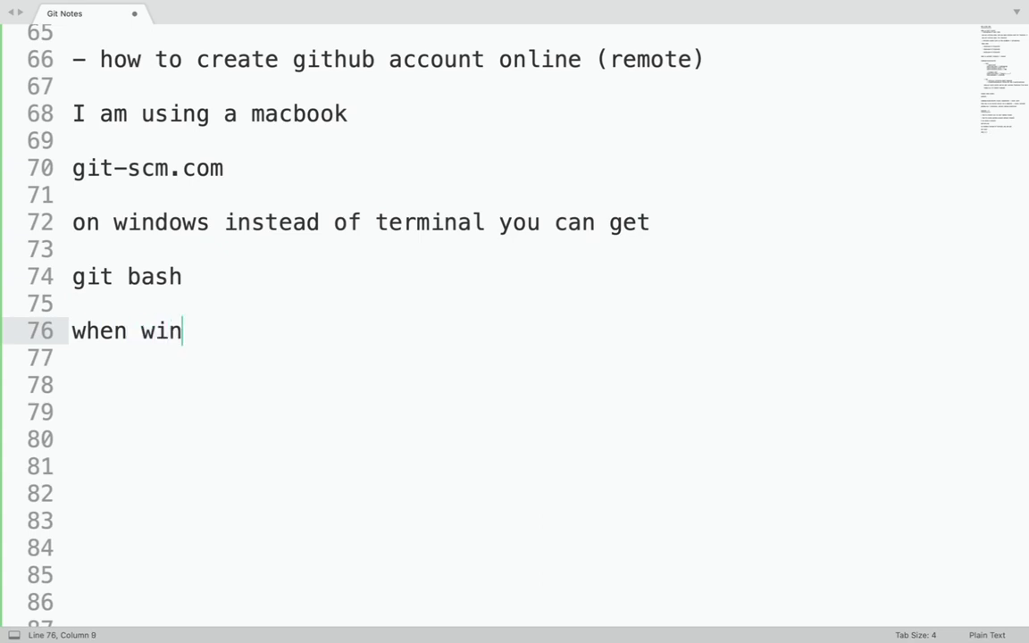
{"action": "type", "text": "dows users are"}
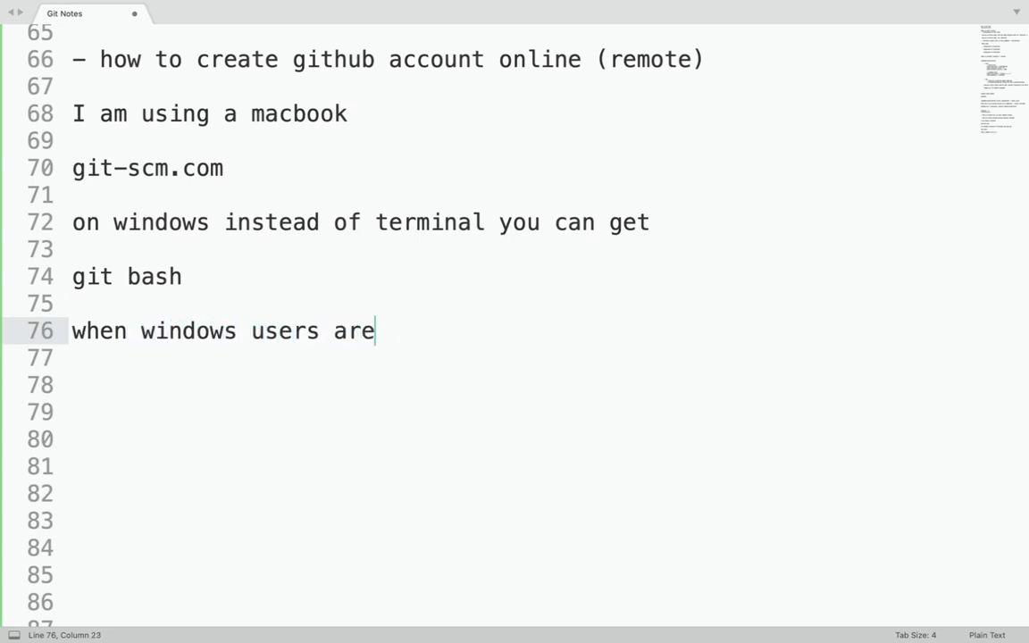
{"action": "type", "text": " installing git"}
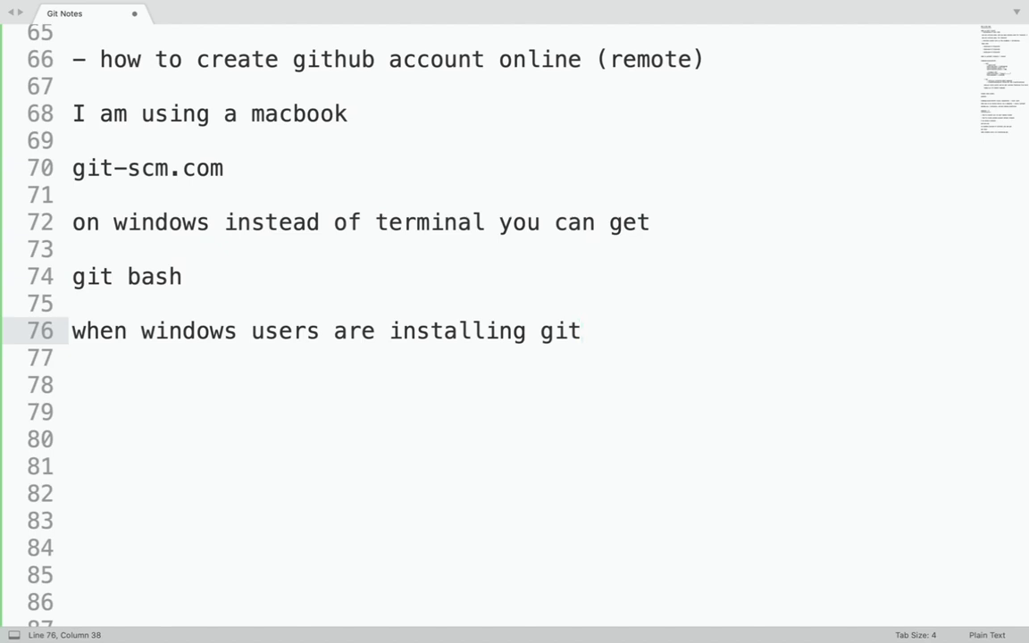
{"action": "key", "text": "Return"}
{"action": "key", "text": "Return"}
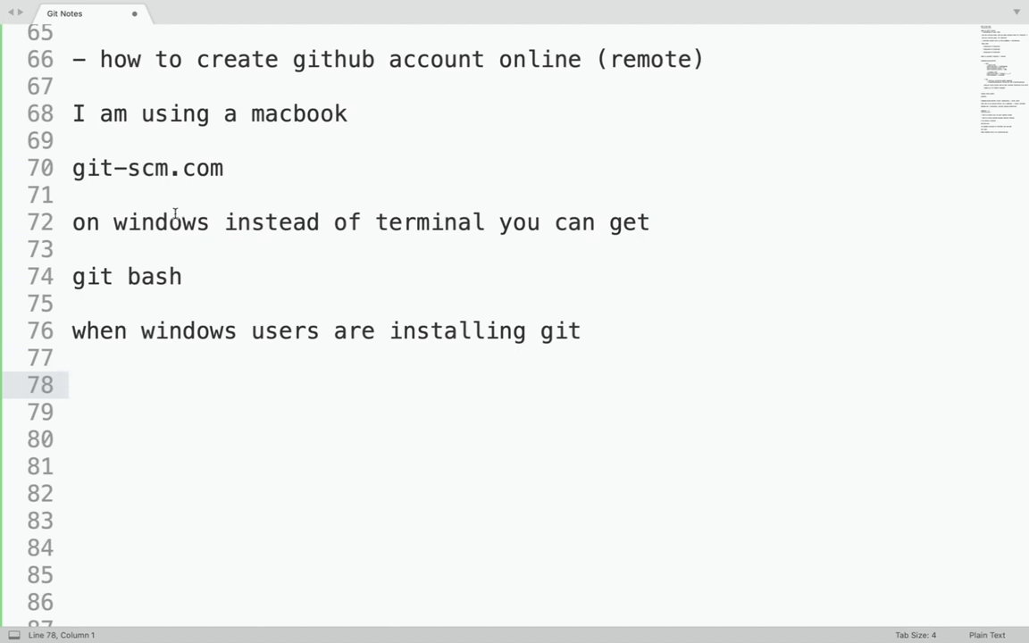
- Append '(terminal)' to the git bash line, remove the extra space, and switch back to Terminal
{"action": "left_click", "coordinate": [211, 278]}
{"action": "type", "text": "(terminal"}
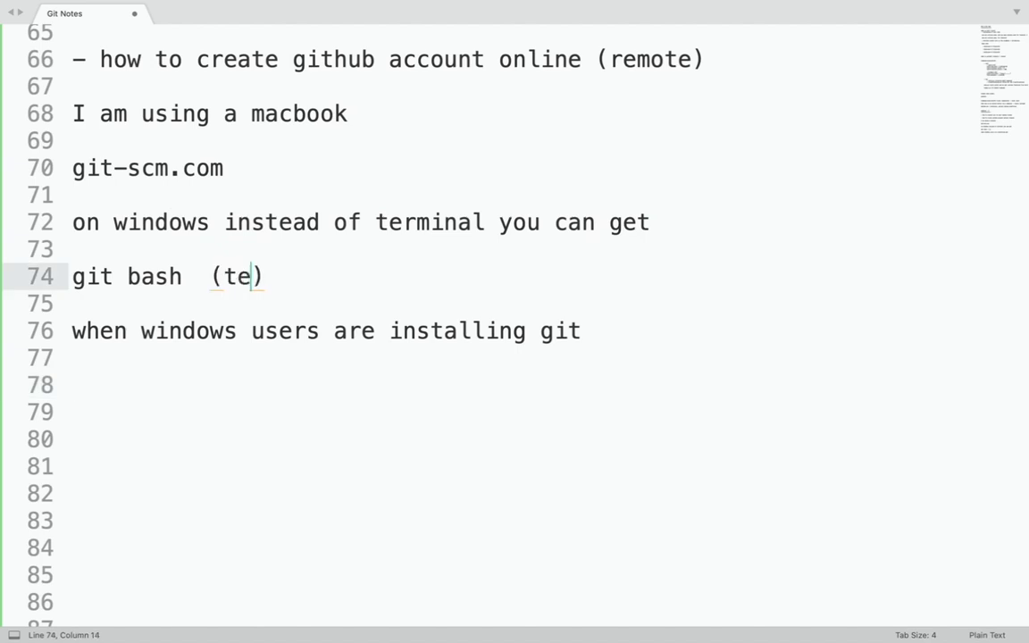
{"action": "left_click", "coordinate": [211, 276]}
{"action": "key", "text": "BackSpace"}
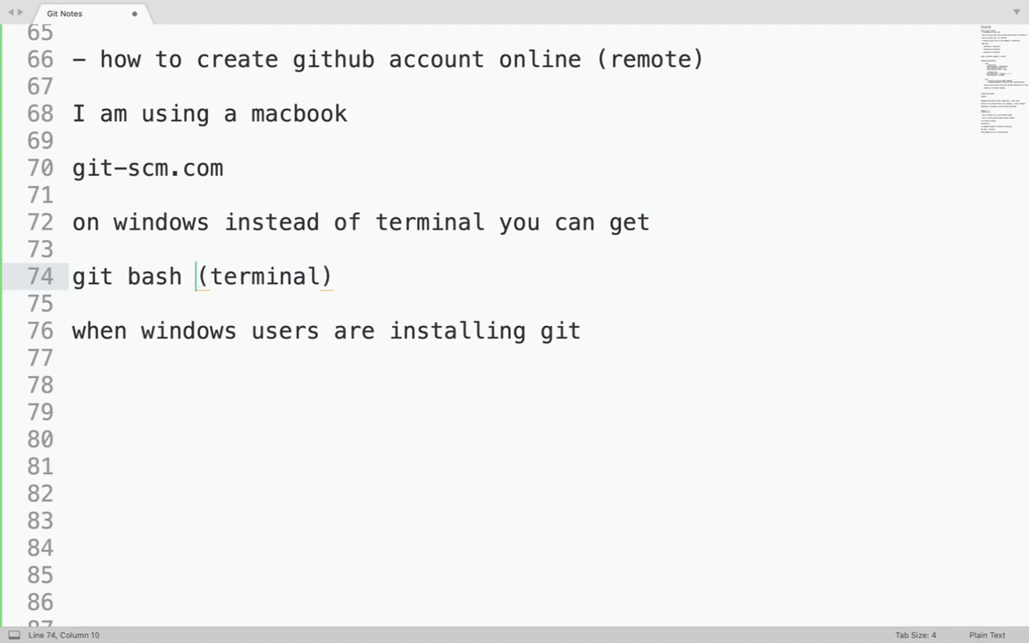
{"action": "left_click_drag", "start_coordinate": [74, 279], "coordinate": [187, 279]}
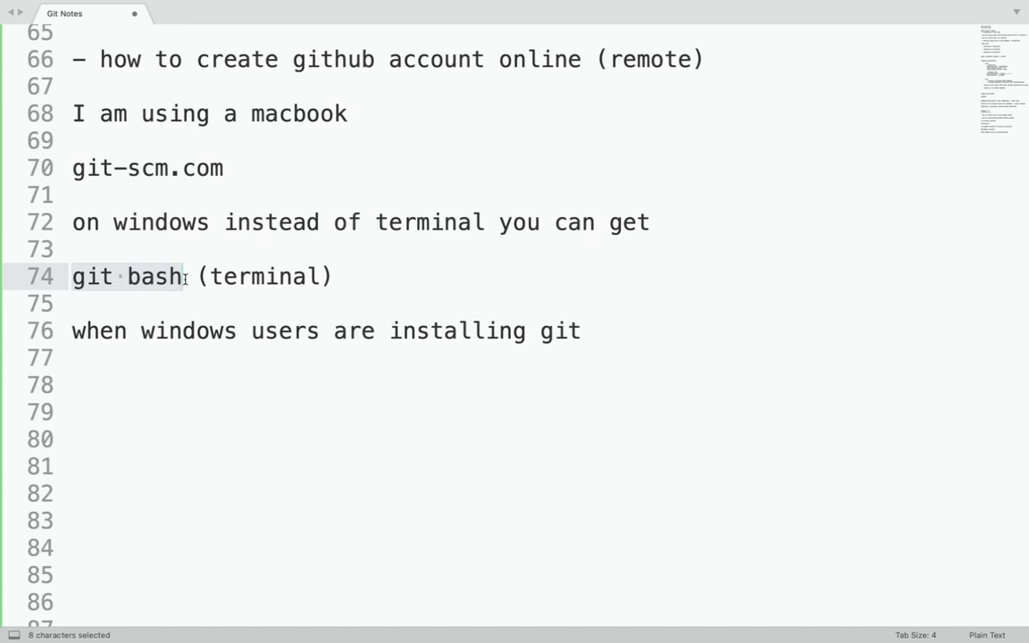
{"action": "left_click", "coordinate": [178, 372]}
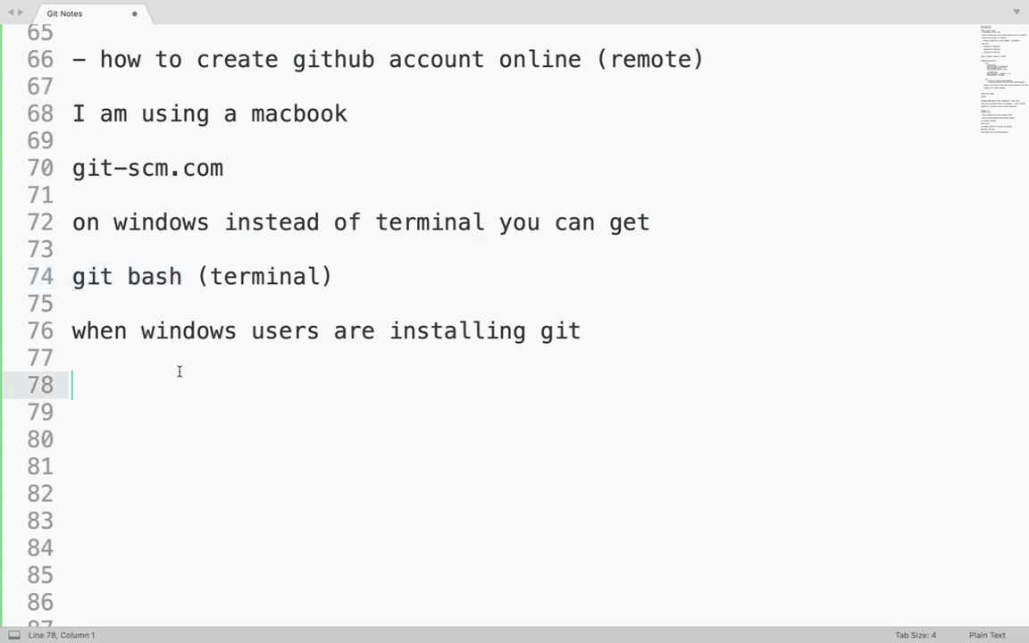
{"action": "key", "text": "ctrl+Left"}
{"action": "key", "text": "ctrl+Left"}
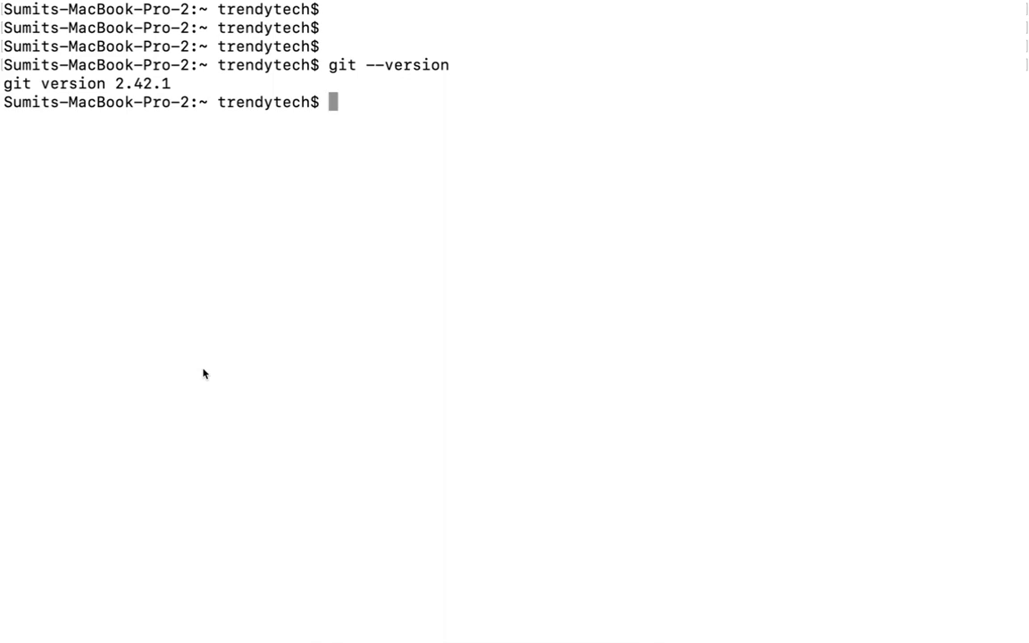
- Run git to print its overview of common commands, then clear the Terminal screen
{"action": "left_click_drag", "start_coordinate": [329, 65], "coordinate": [464, 70]}
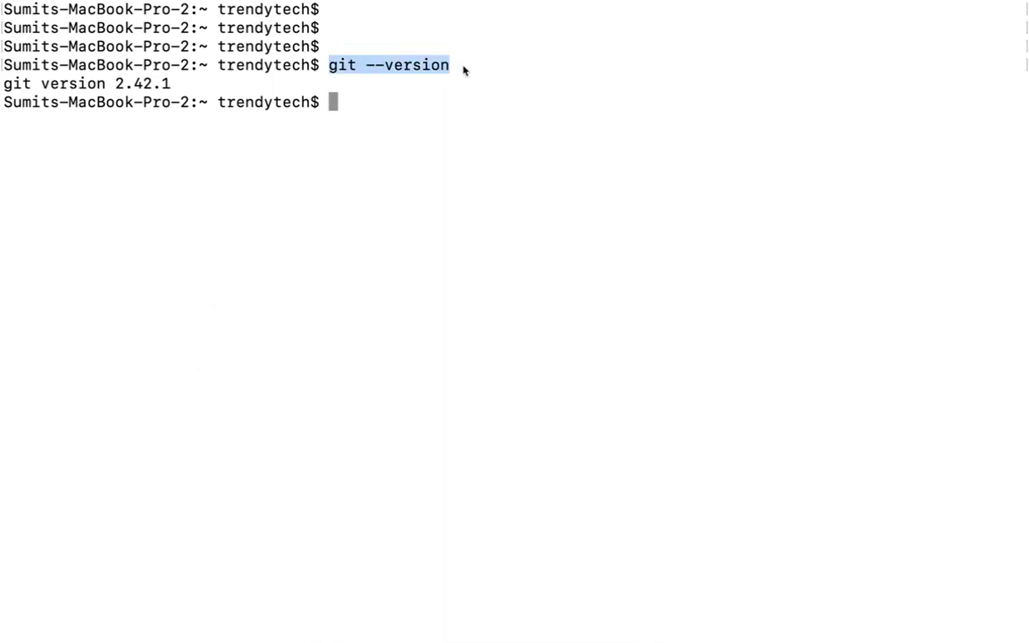
{"action": "type", "text": "git"}
{"action": "key", "text": "Return"}
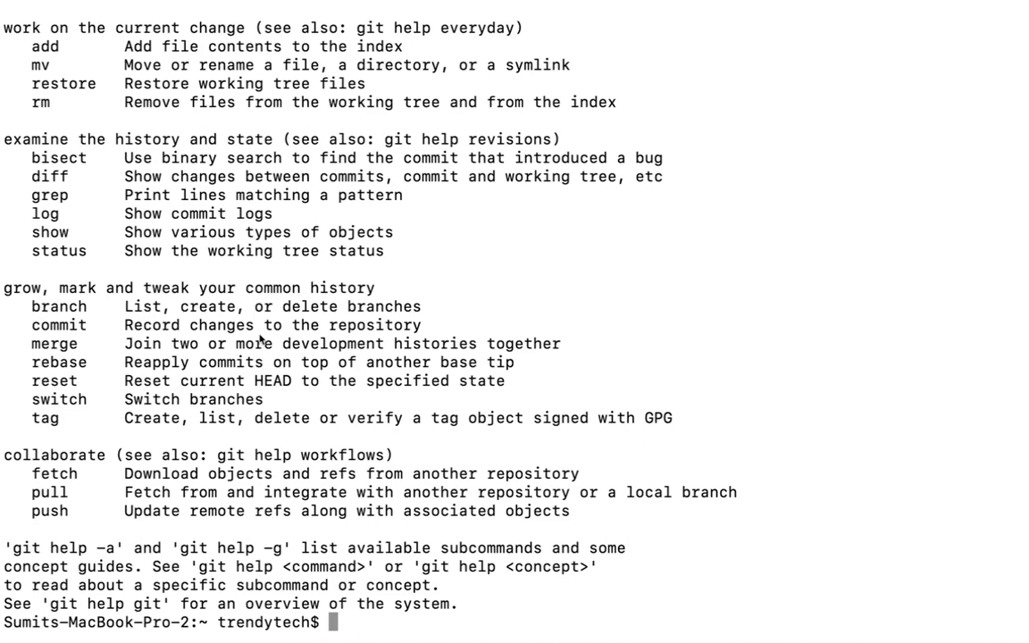
{"action": "key", "text": "ctrl+l"}
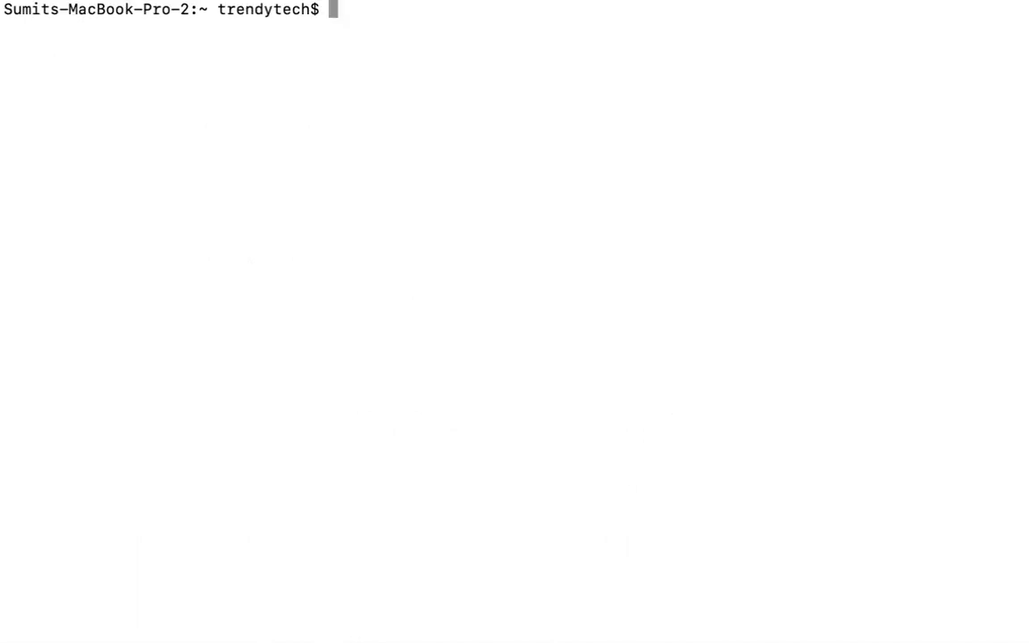
{"action": "key", "text": "ctrl+Right"}
{"action": "key", "text": "ctrl+Right"}
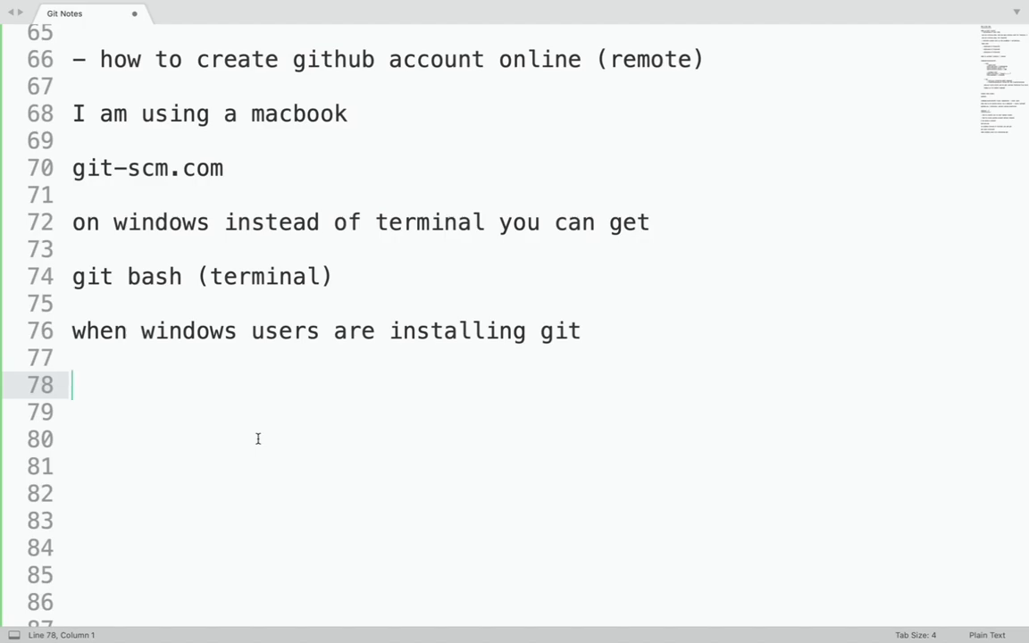
- Close the Git download page in Chrome and return to the Git Notes in Sublime Text
{"action": "key", "text": "ctrl+Left"}
{"action": "key", "text": "ctrl+Left"}
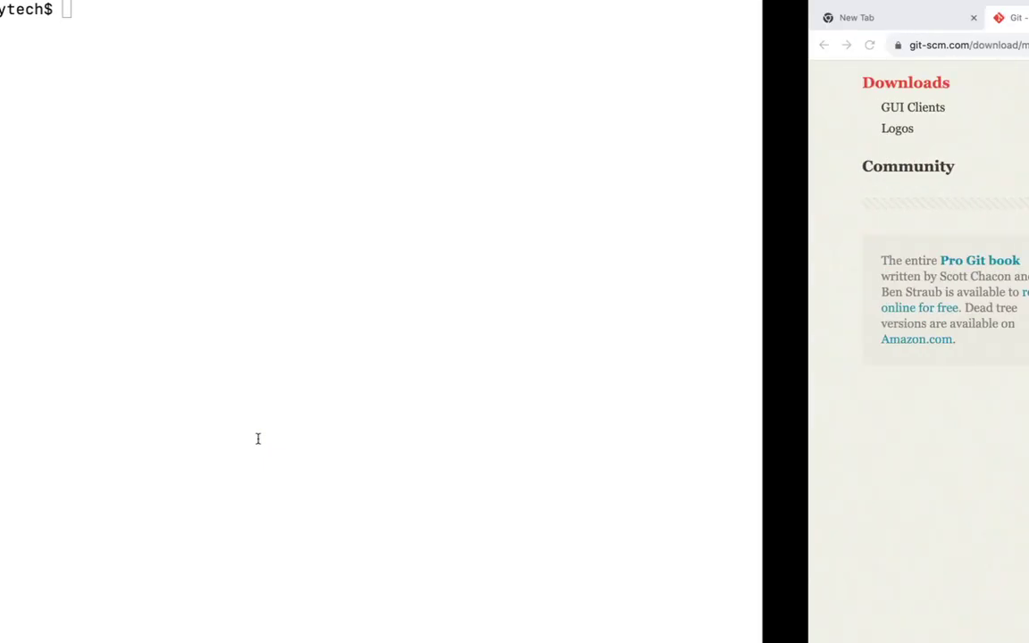
{"action": "key", "text": "ctrl+Left"}
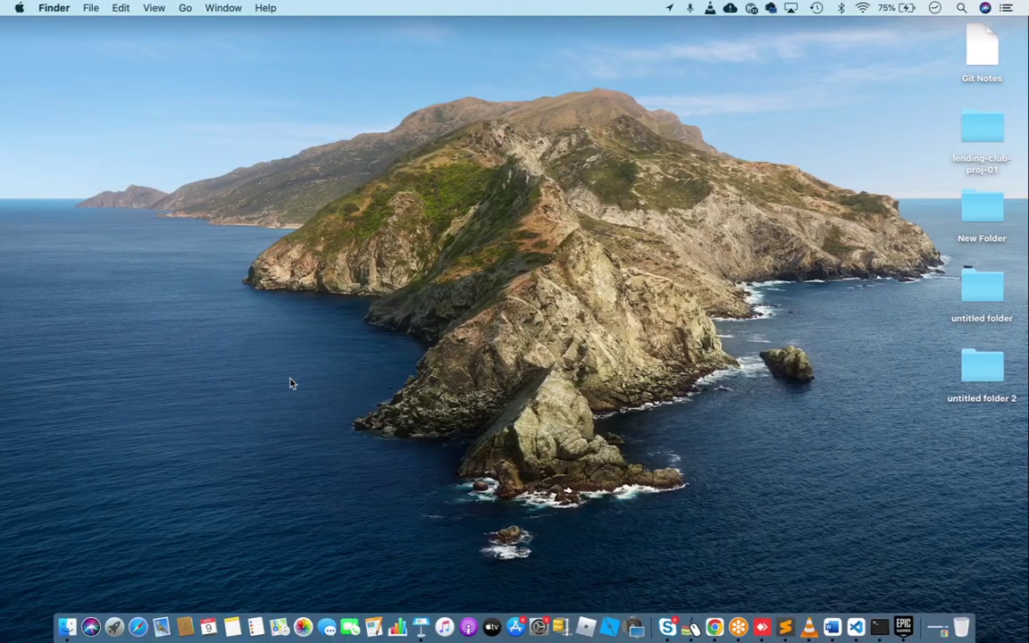
{"action": "key", "text": "ctrl+Right"}
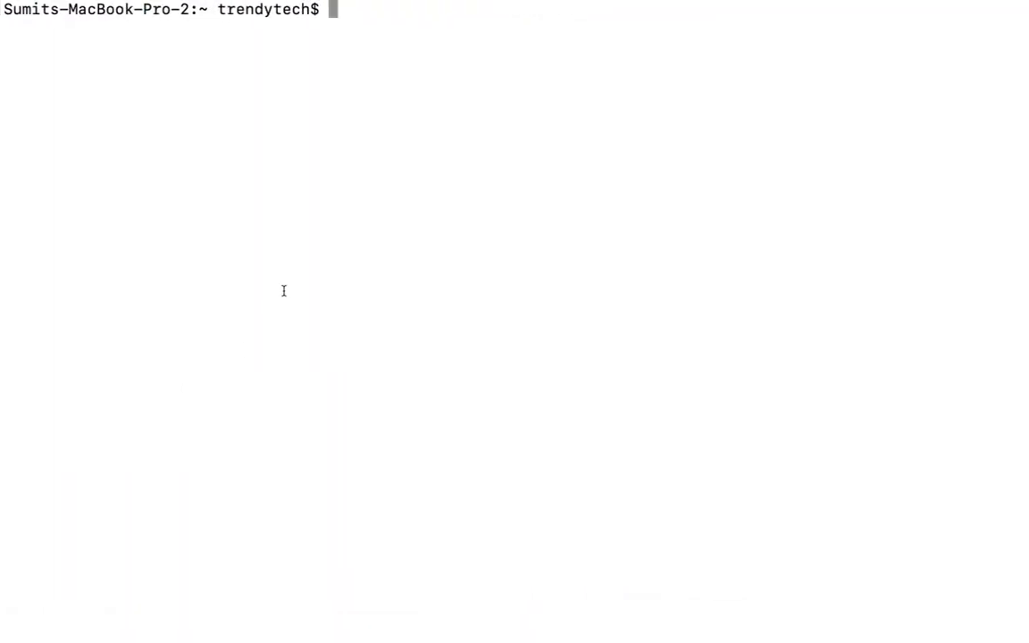
{"action": "key", "text": "ctrl+Right"}
{"action": "key", "text": "ctrl+Right"}
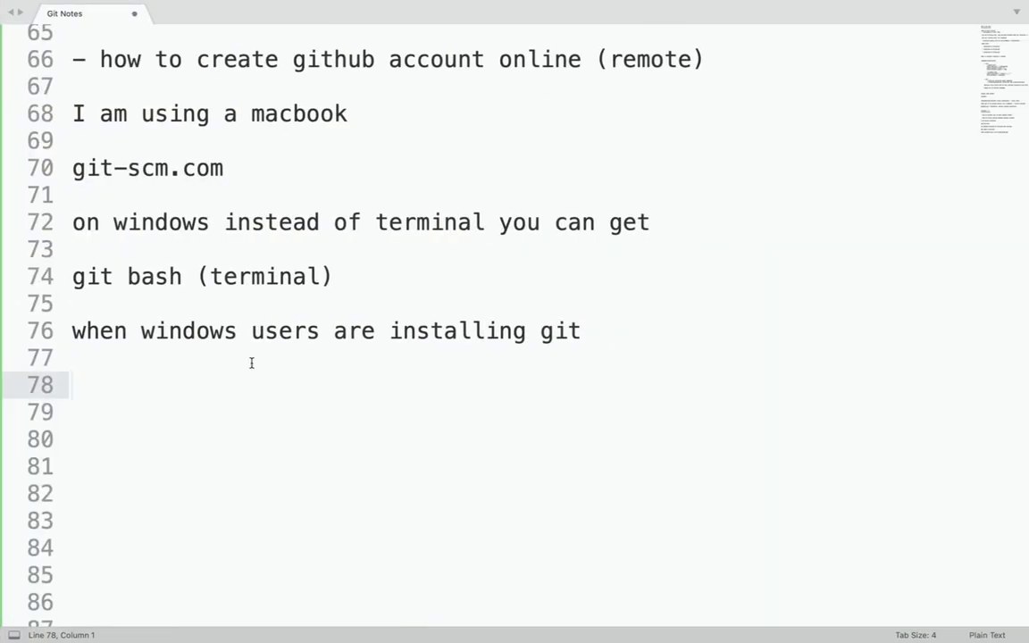
{"action": "key", "text": "ctrl+Left"}
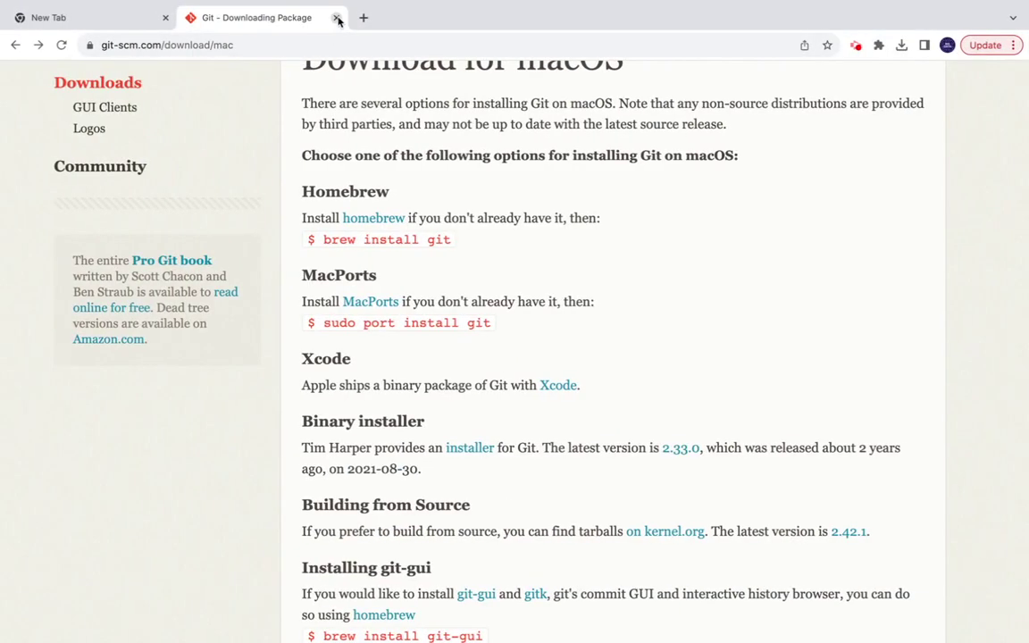
{"action": "left_click", "coordinate": [337, 18]}
{"action": "key", "text": "ctrl+Right"}
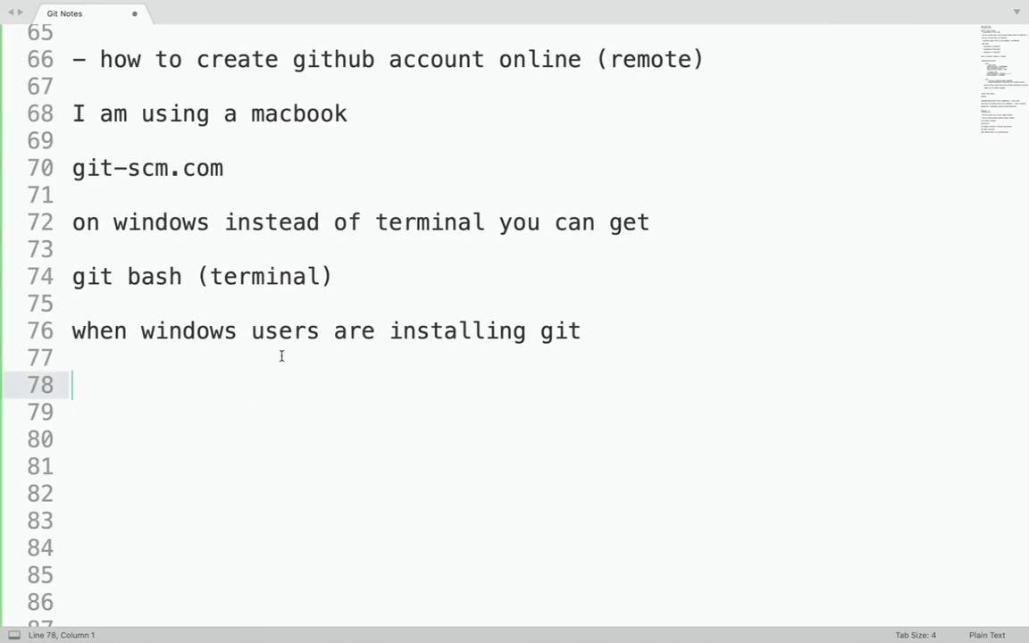
{"action": "scroll", "coordinate": [272, 447], "scroll_direction": "down", "scroll_amount": 5}
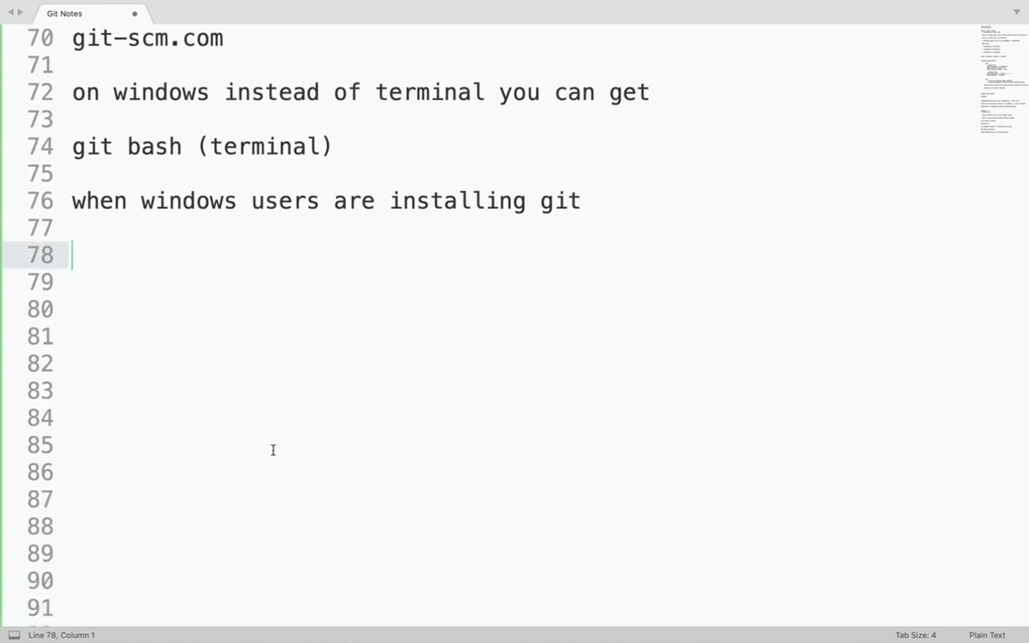
- Type the note 'ide - visual studio, pycharm, eclipse' on line 78
{"action": "type", "text": "idea"}
{"action": "key", "text": "BackSpace"}
{"action": "type", "text": "-"}
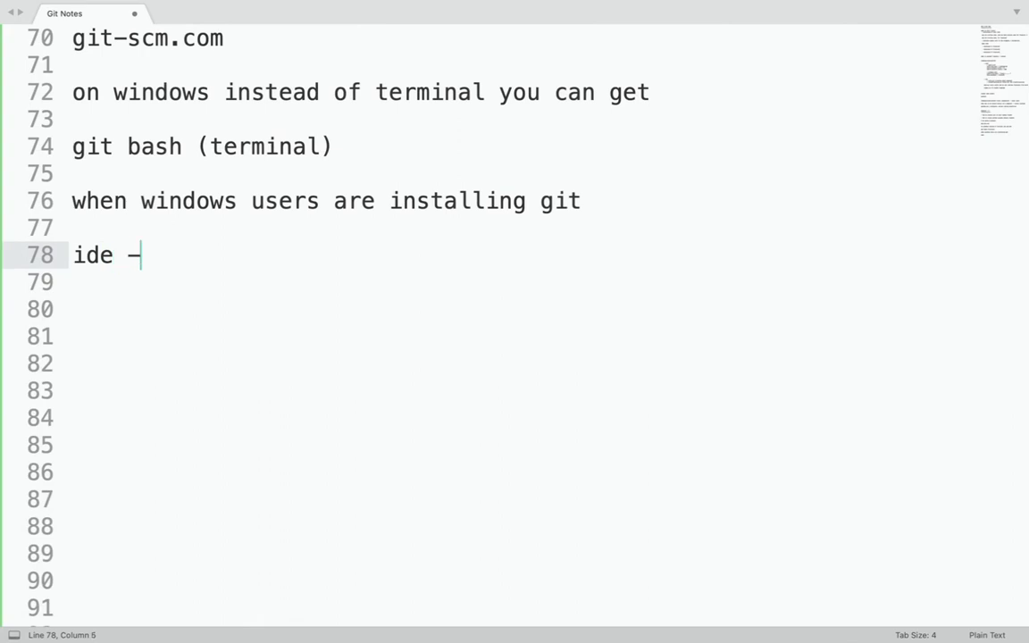
{"action": "type", "text": " visual sti"}
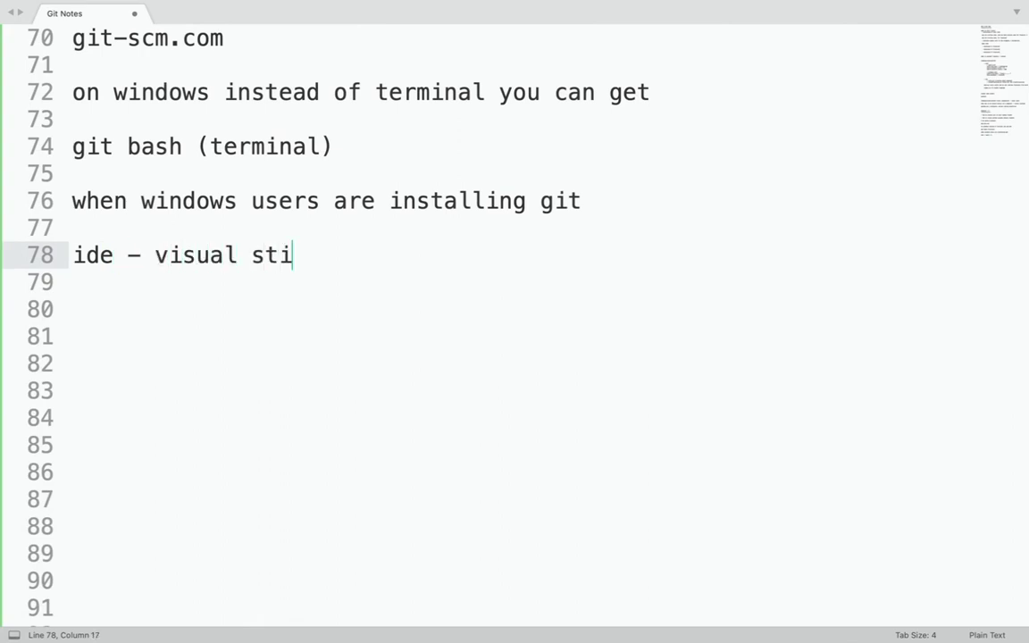
{"action": "key", "text": "BackSpace"}
{"action": "type", "text": "udo"}
{"action": "key", "text": "BackSpace"}
{"action": "type", "text": "io, "}
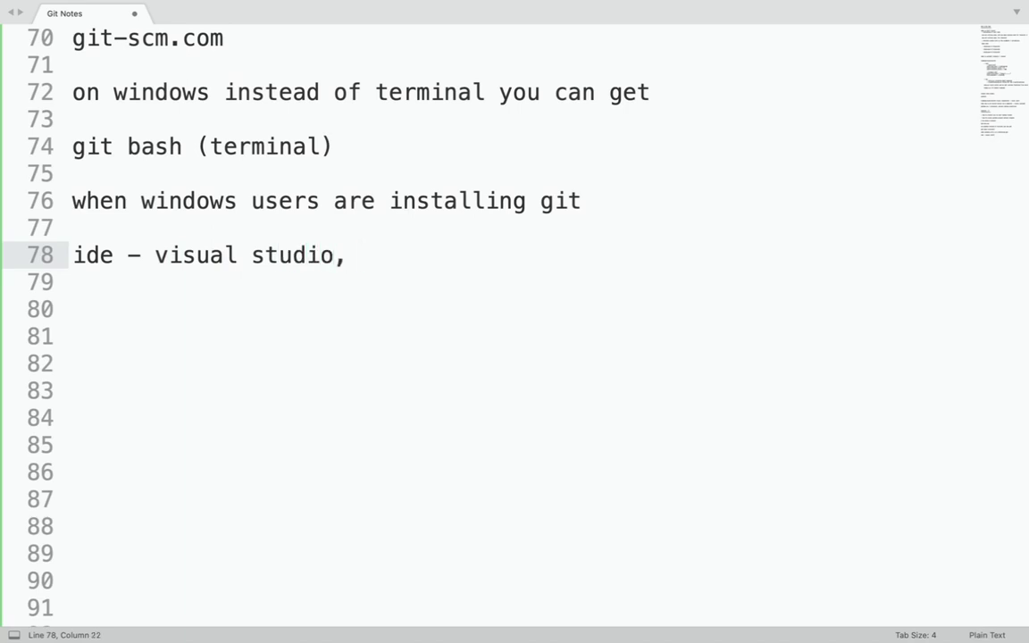
{"action": "type", "text": "pycharm"}
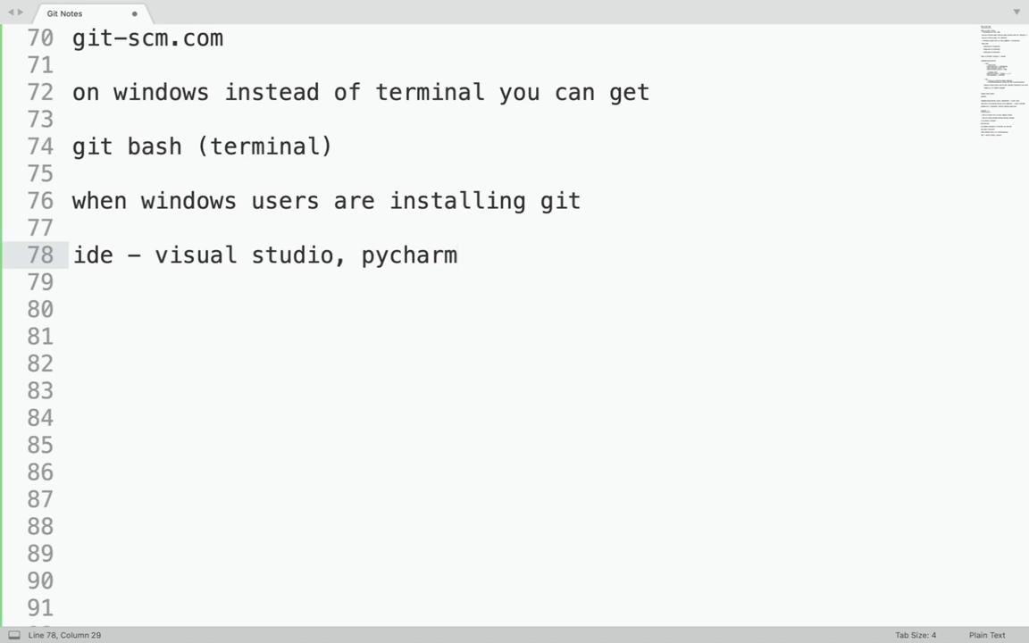
{"action": "type", "text": ", eclipse"}
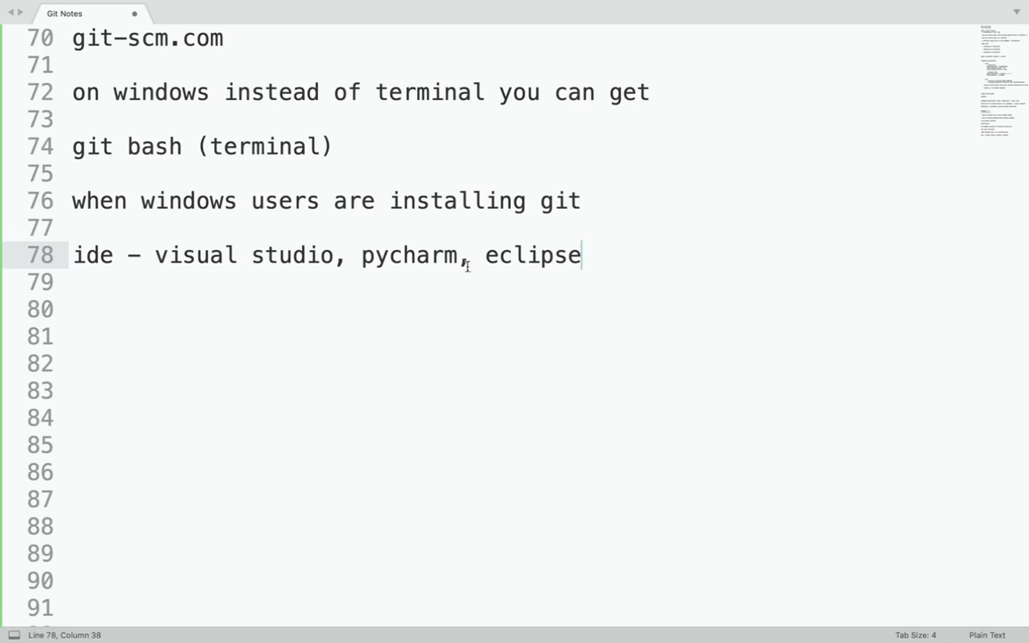
{"action": "left_click_drag", "start_coordinate": [141, 257], "coordinate": [338, 259]}
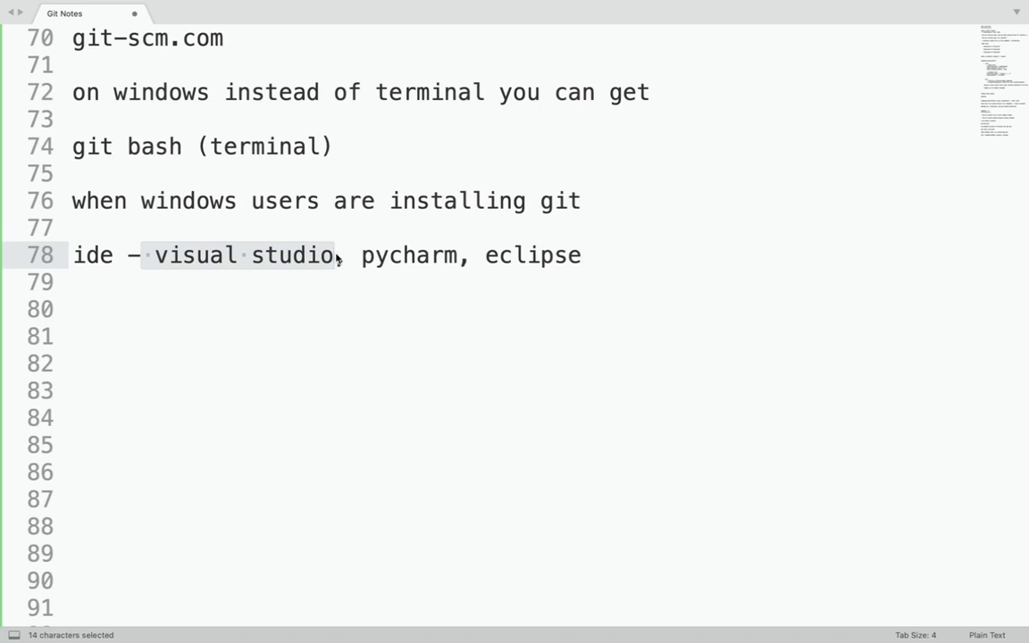
- Add 'vs code download' on line 80 and copy that line
{"action": "left_click", "coordinate": [312, 347]}
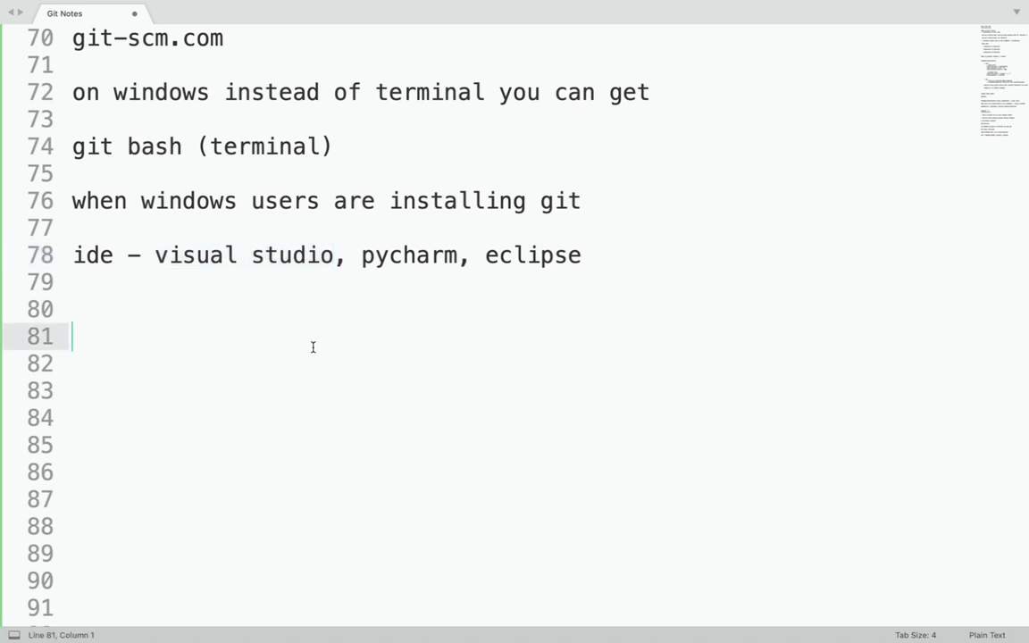
{"action": "key", "text": "Up"}
{"action": "type", "text": "vs cod"}
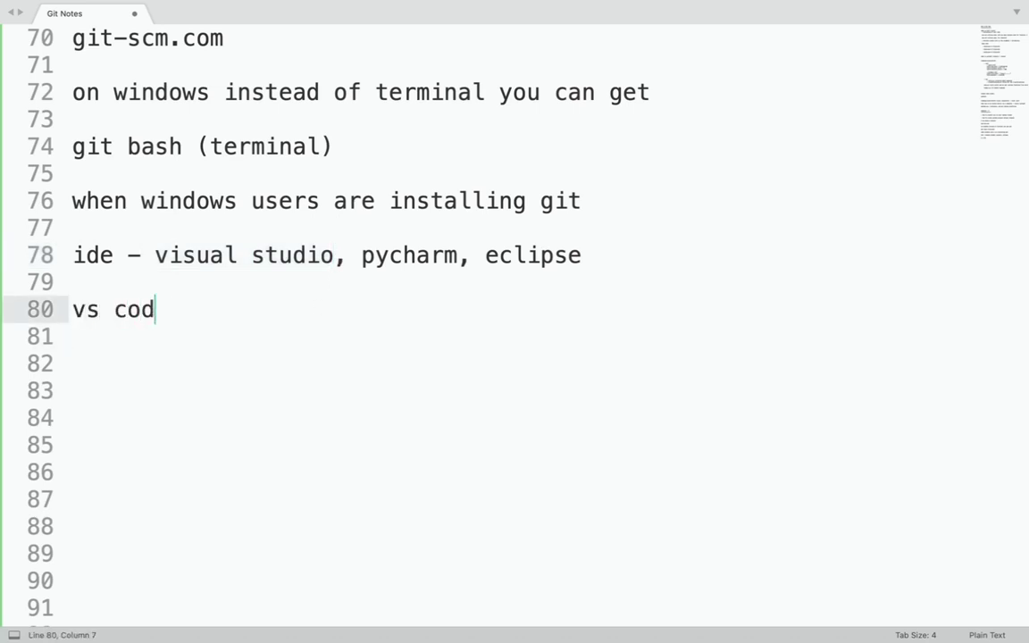
{"action": "type", "text": "e downl"}
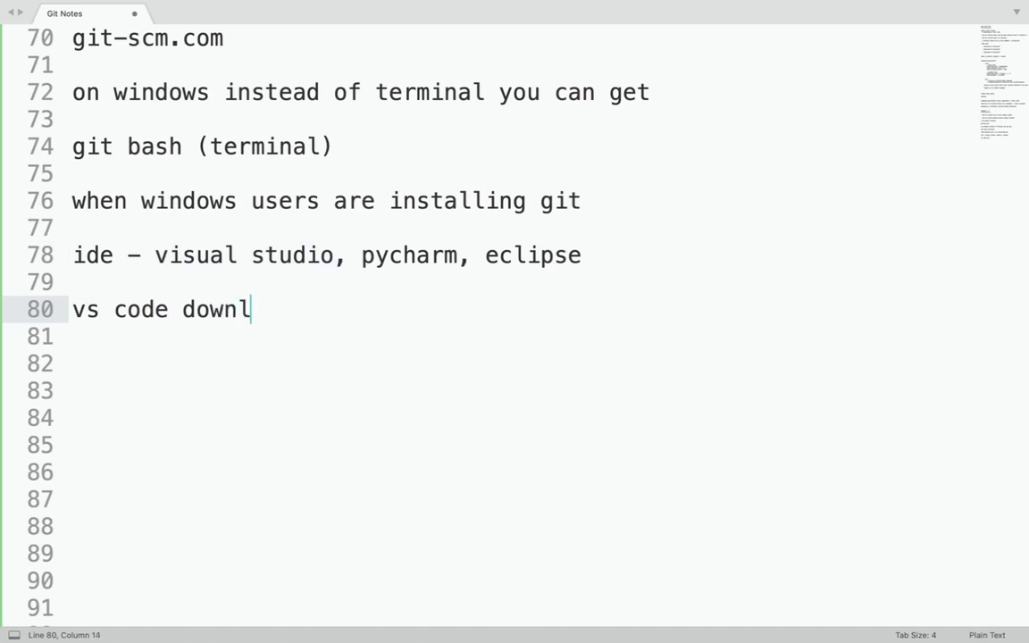
{"action": "type", "text": "oad"}
{"action": "left_click_drag", "start_coordinate": [317, 310], "coordinate": [24, 314]}
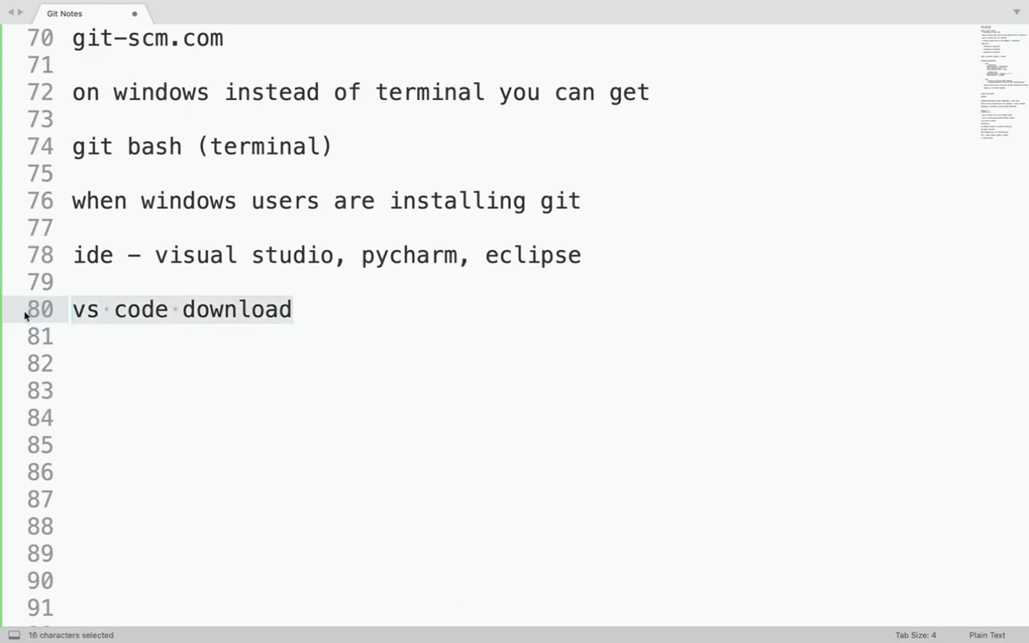
{"action": "key", "text": "super+c"}
{"action": "key", "text": "super+Tab"}
- Search Google for 'vs code download' in a new tab and open code.visualstudio.com/download
{"action": "left_click", "coordinate": [192, 17]}
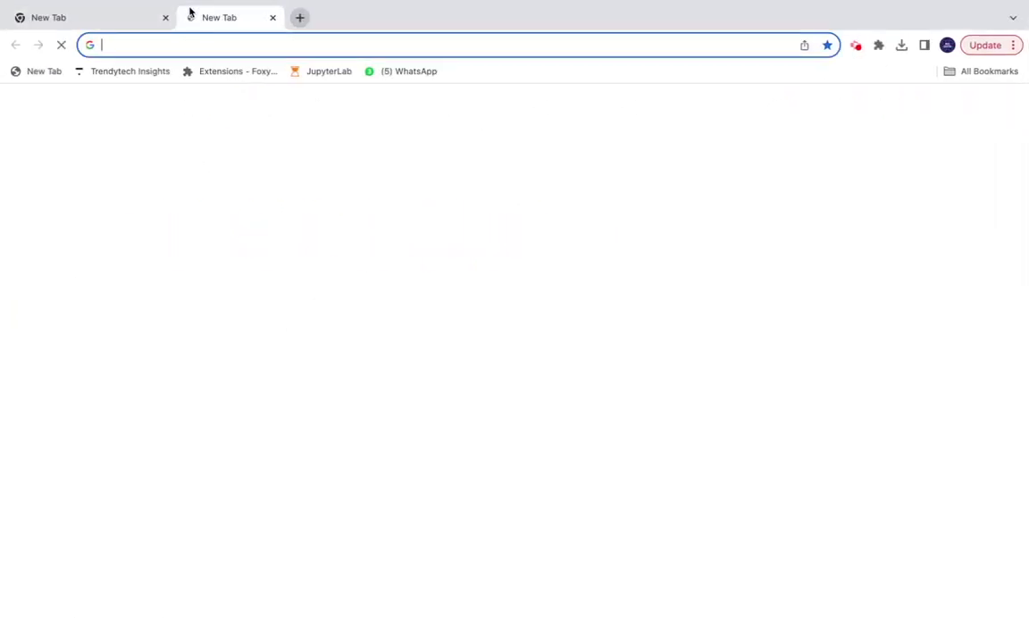
{"action": "key", "text": "super+v"}
{"action": "key", "text": "Return"}
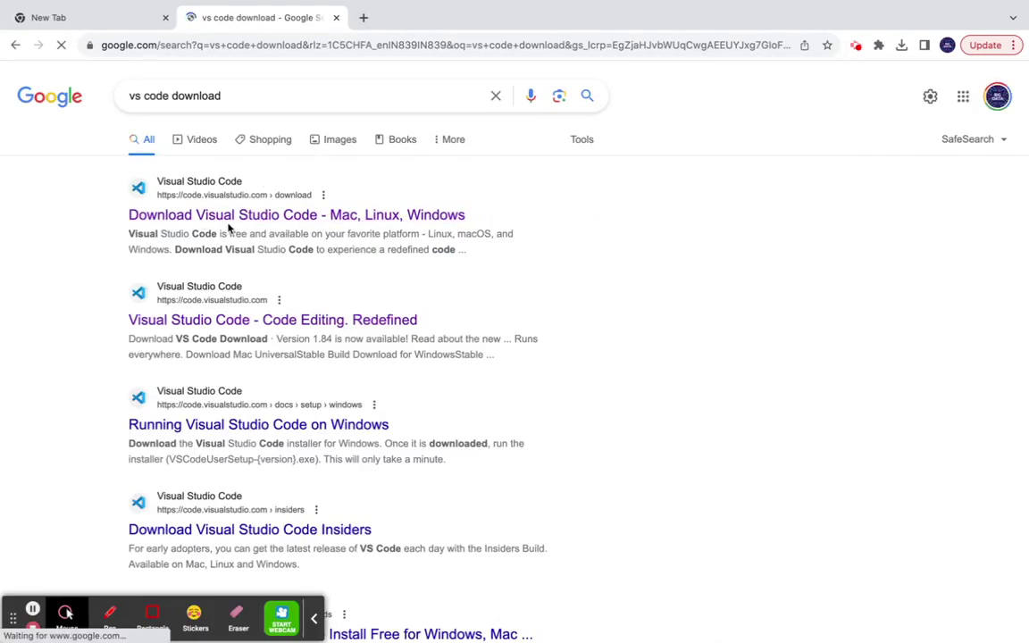
{"action": "left_click", "coordinate": [313, 617]}
{"action": "left_click", "coordinate": [314, 213]}
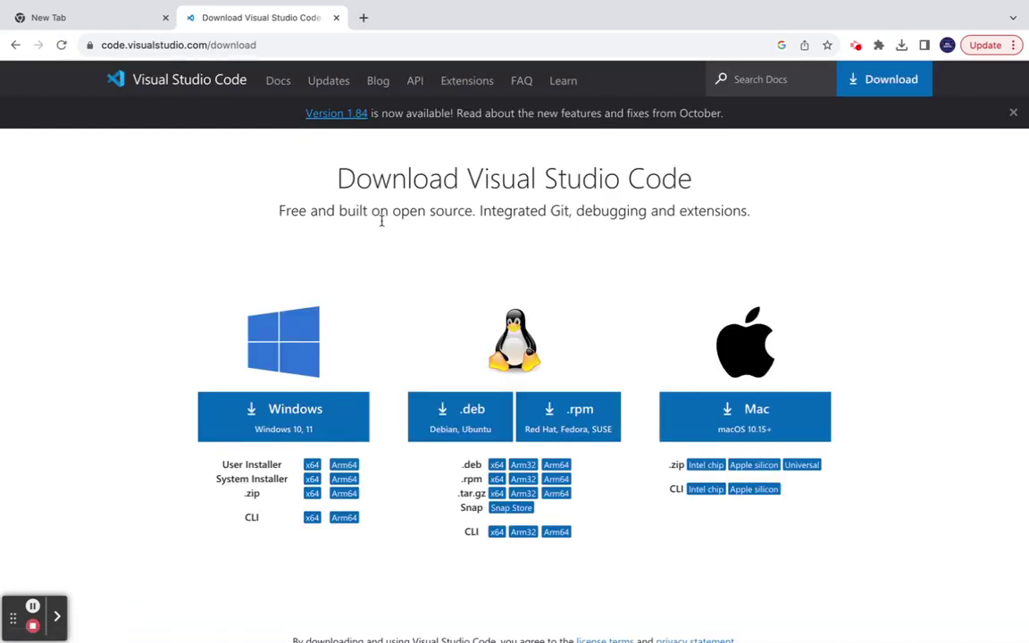
{"action": "scroll", "coordinate": [400, 292], "scroll_direction": "down", "scroll_amount": 3}
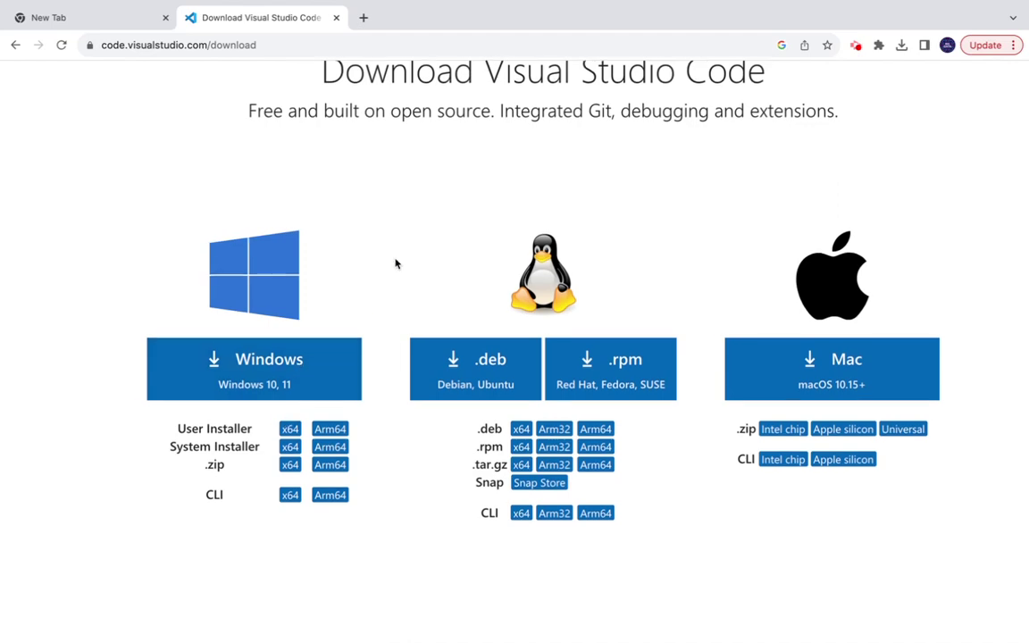
{"action": "scroll", "coordinate": [395, 260], "scroll_direction": "down", "scroll_amount": 5}
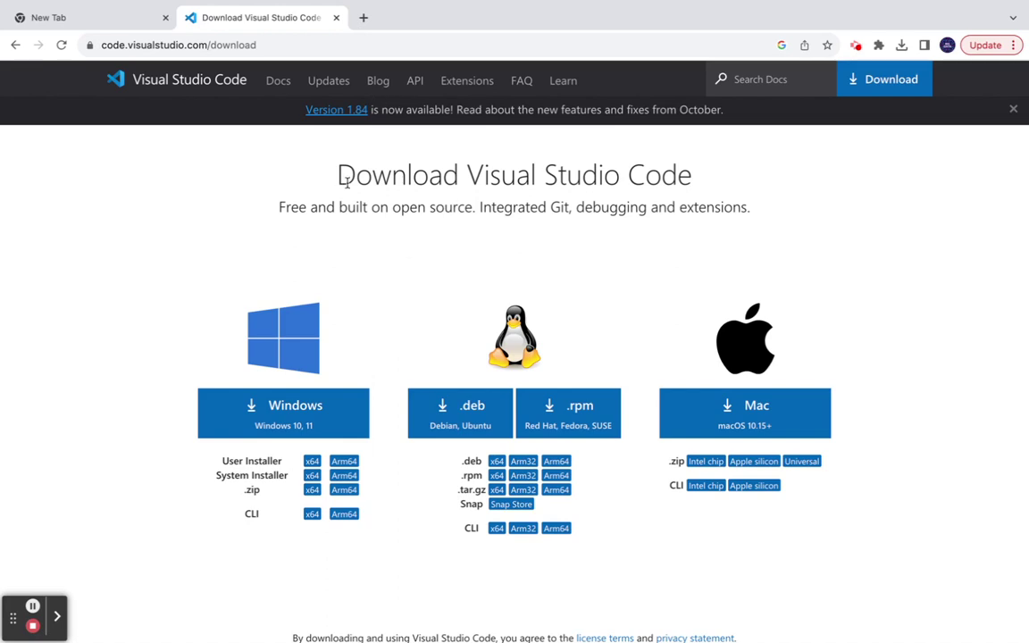
- Close the VS Code download tab and search Spotlight for 'visual studio code'
{"action": "left_click", "coordinate": [337, 19]}
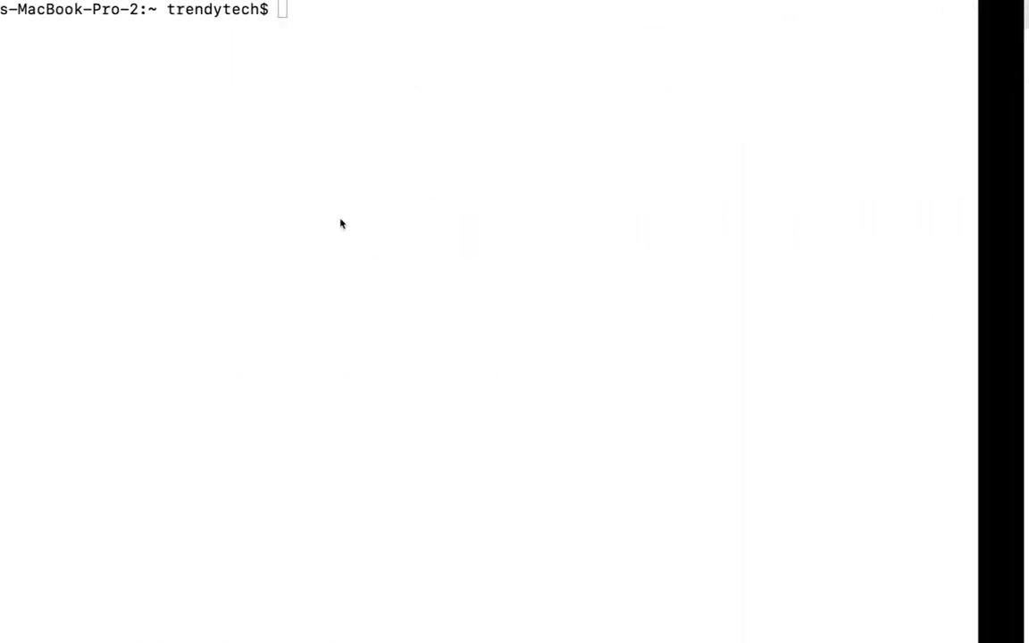
{"action": "key", "text": "ctrl+Left"}
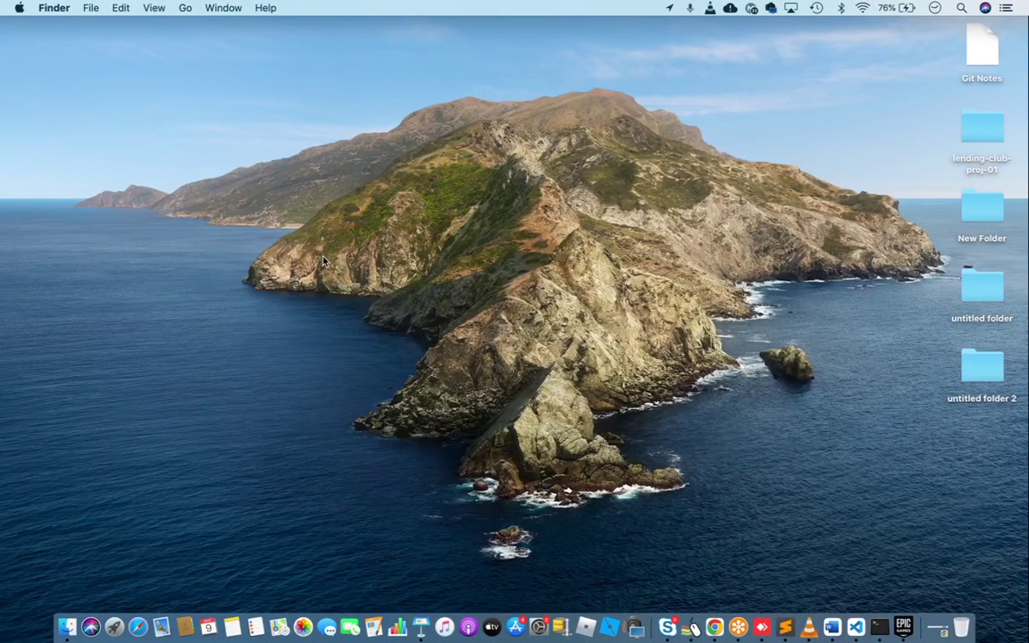
{"action": "key", "text": "super+space"}
{"action": "type", "text": "visual "}
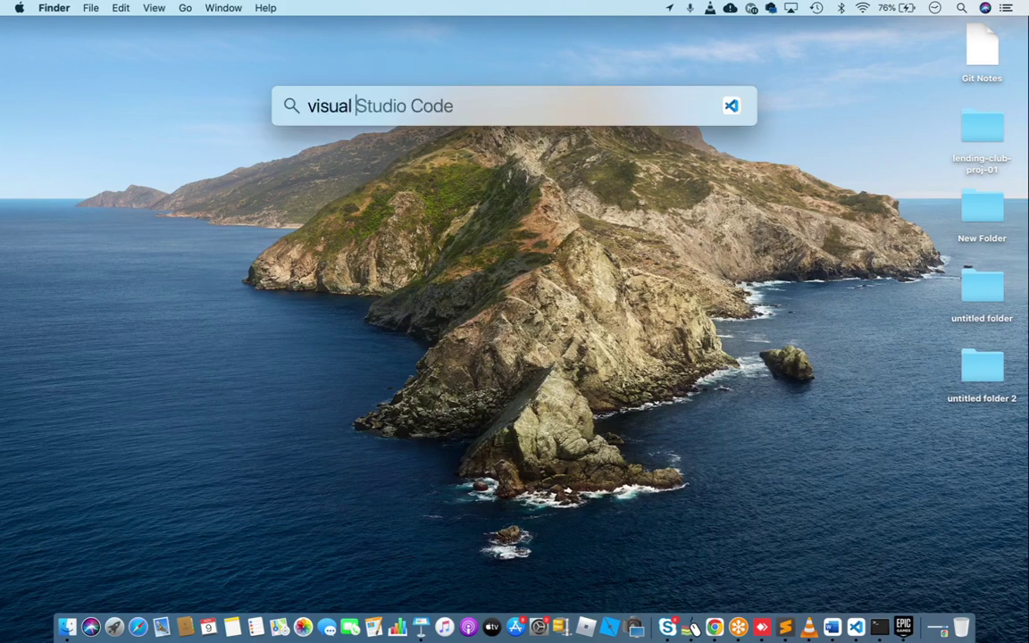
{"action": "type", "text": "stud"}
{"action": "type", "text": "io code"}
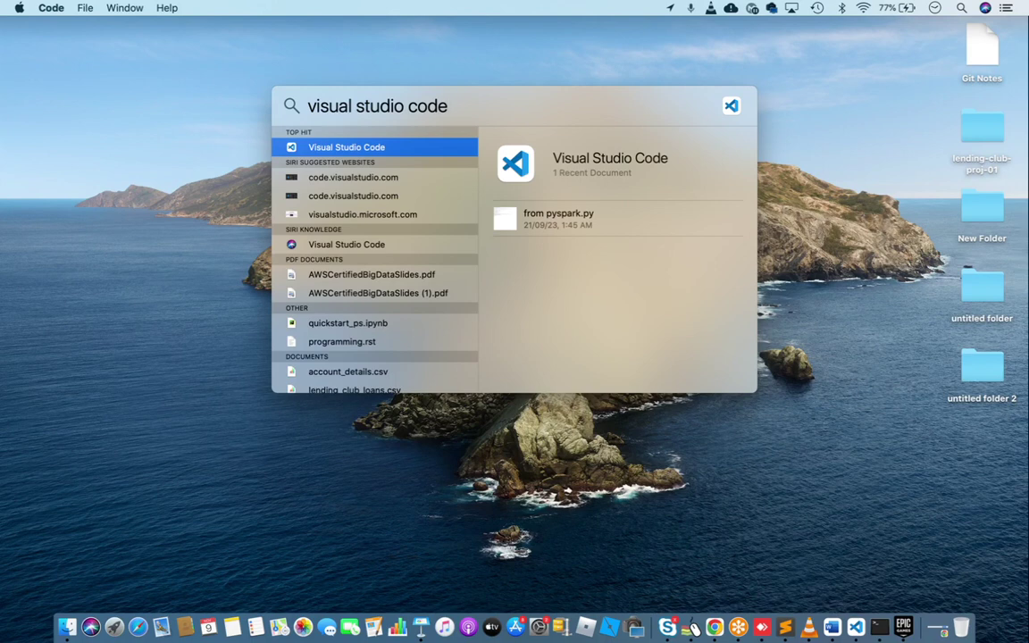
- Launch Visual Studio Code from the Spotlight top hit, bringing up its Welcome page
{"action": "left_click", "coordinate": [374, 154]}
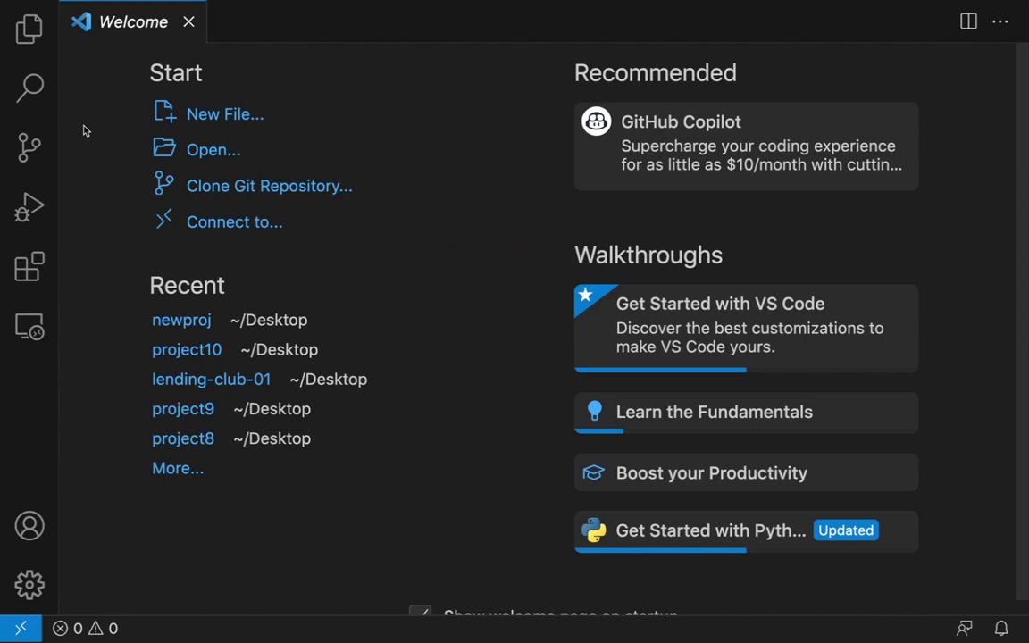
{"action": "mouse_move", "coordinate": [79, 2]}
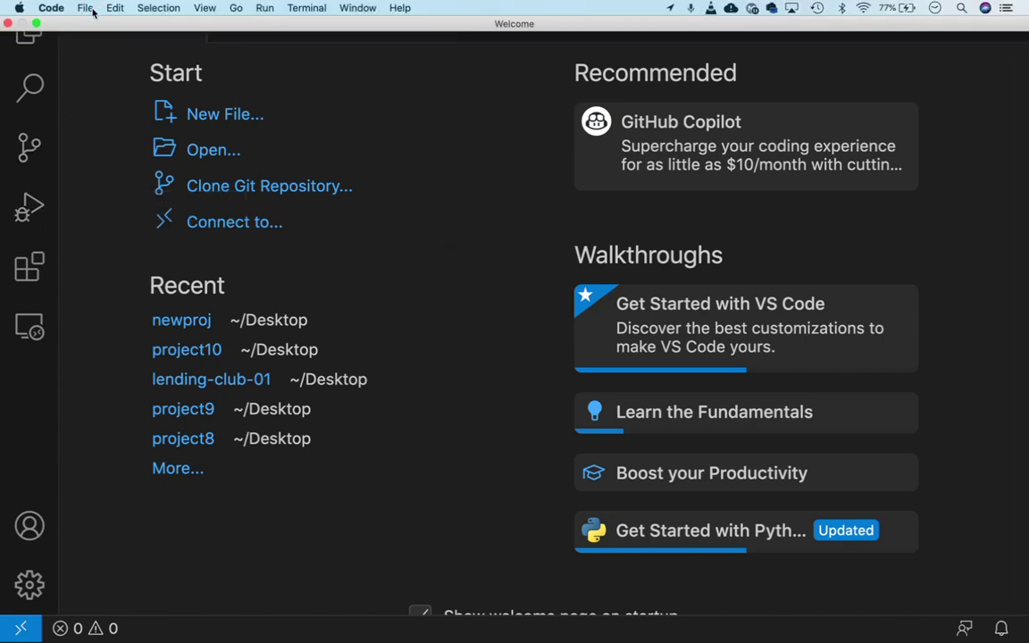
- Open the Desktop folder lending-club-proj-01 as the VS Code workspace
{"action": "left_click", "coordinate": [210, 150]}
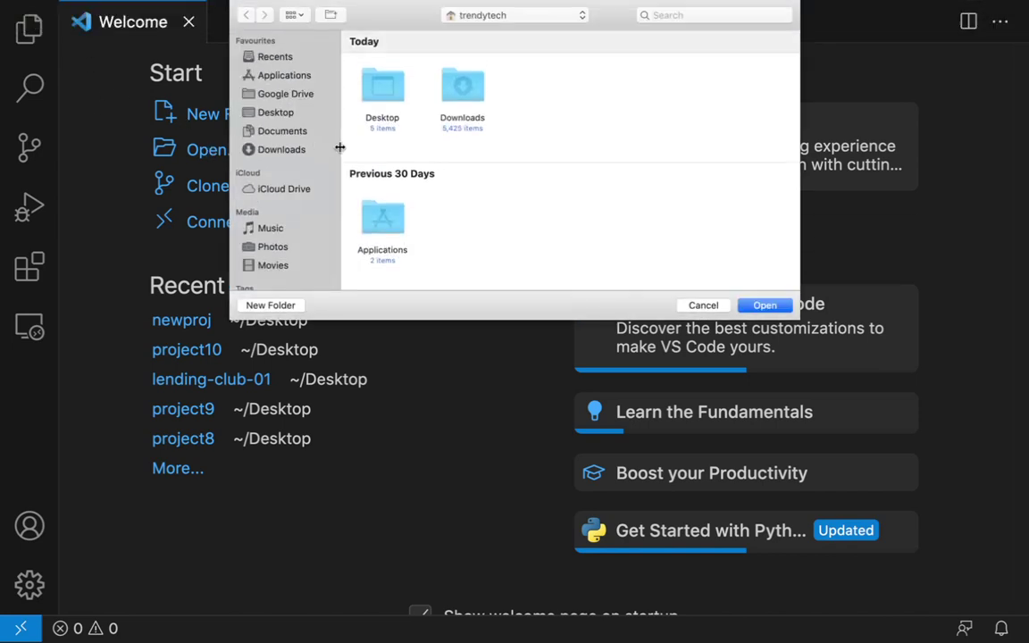
{"action": "scroll", "coordinate": [385, 200], "scroll_direction": "down", "scroll_amount": 10}
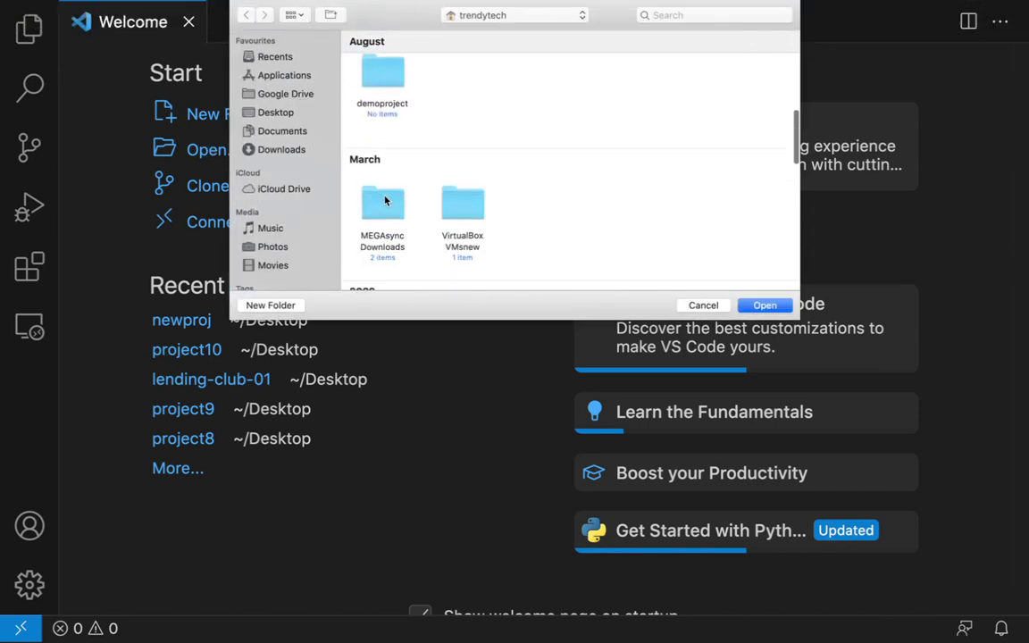
{"action": "scroll", "coordinate": [385, 200], "scroll_direction": "down", "scroll_amount": 3}
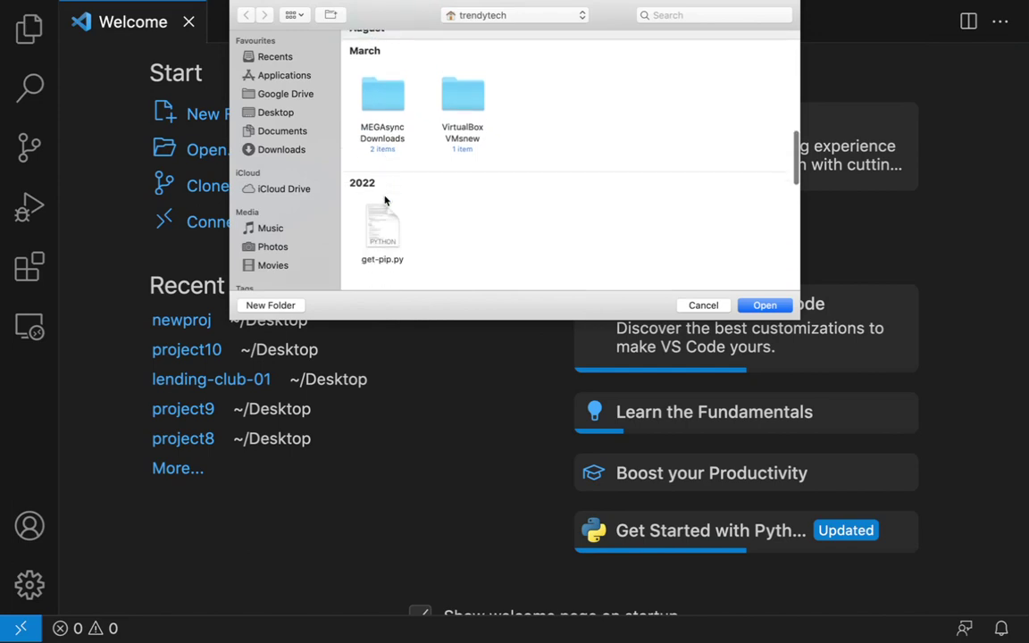
{"action": "scroll", "coordinate": [385, 200], "scroll_direction": "up", "scroll_amount": 5}
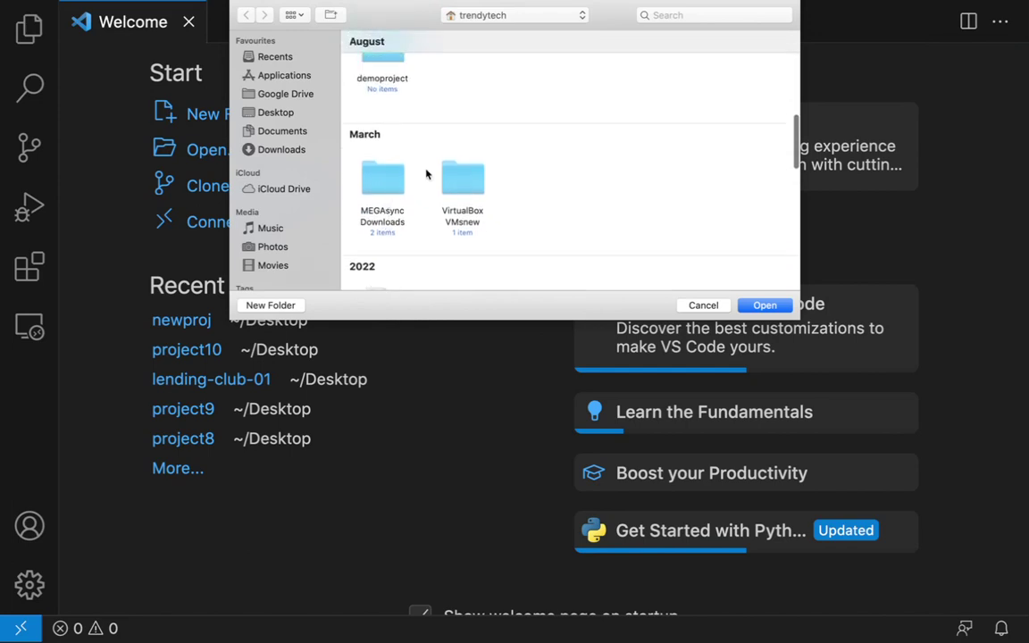
{"action": "scroll", "coordinate": [426, 174], "scroll_direction": "up", "scroll_amount": 5}
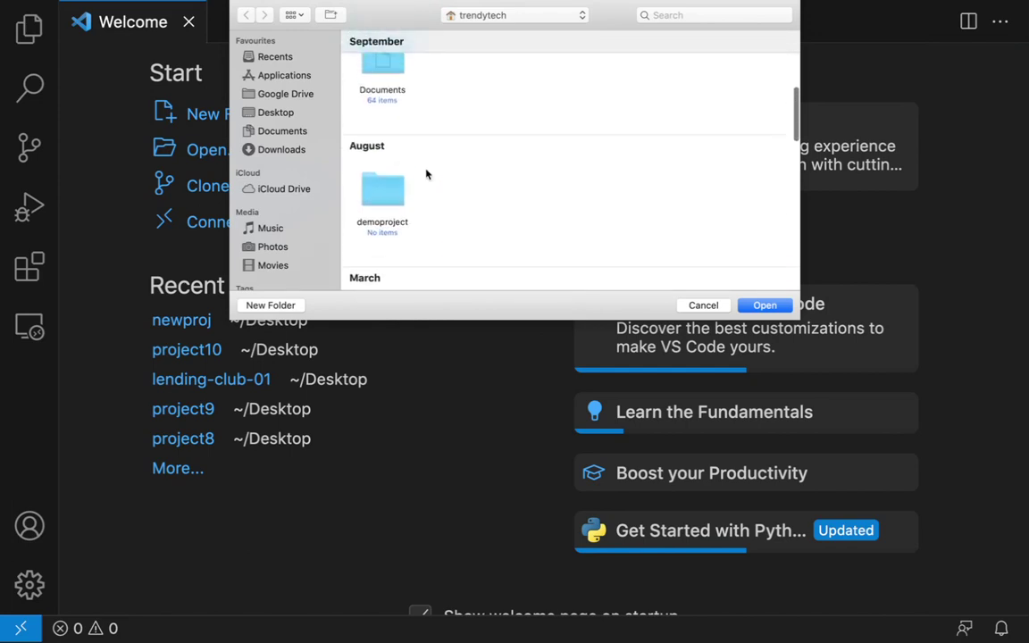
{"action": "scroll", "coordinate": [463, 130], "scroll_direction": "up", "scroll_amount": 3}
{"action": "left_click", "coordinate": [280, 113]}
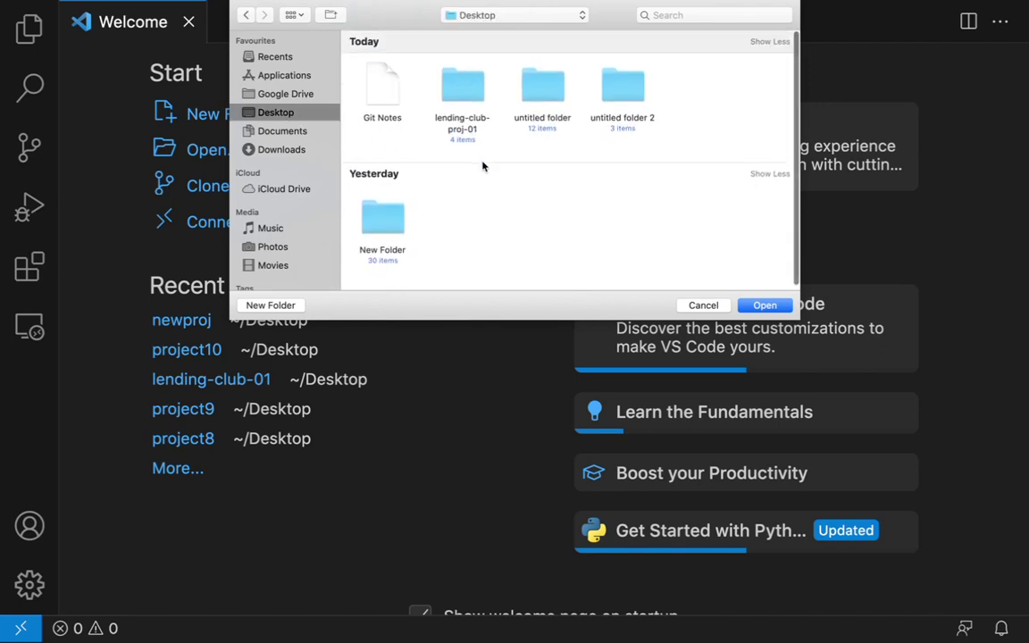
{"action": "left_click", "coordinate": [471, 86]}
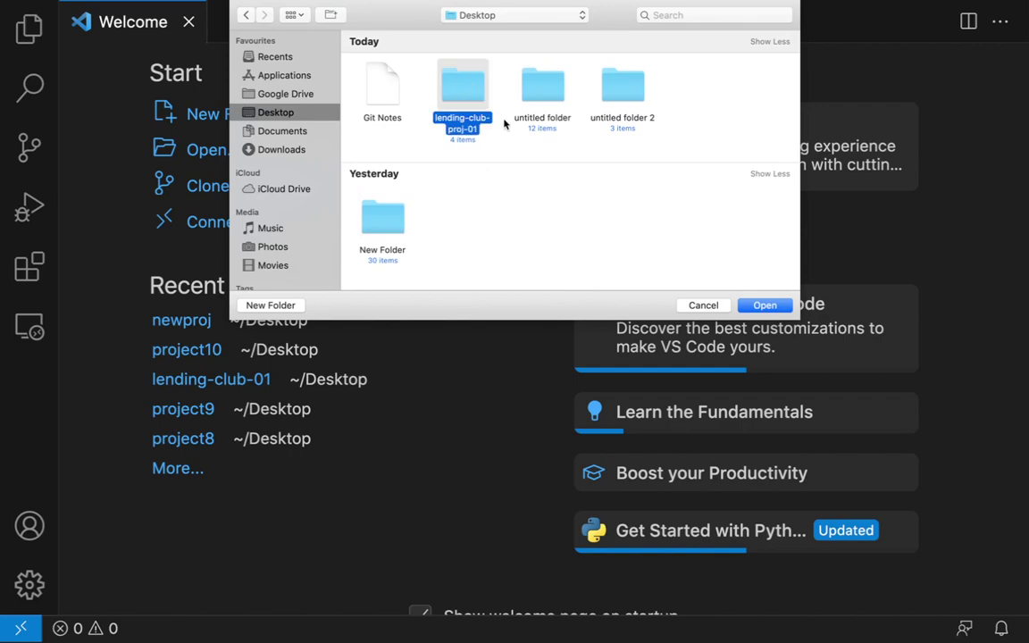
{"action": "left_click", "coordinate": [764, 306]}
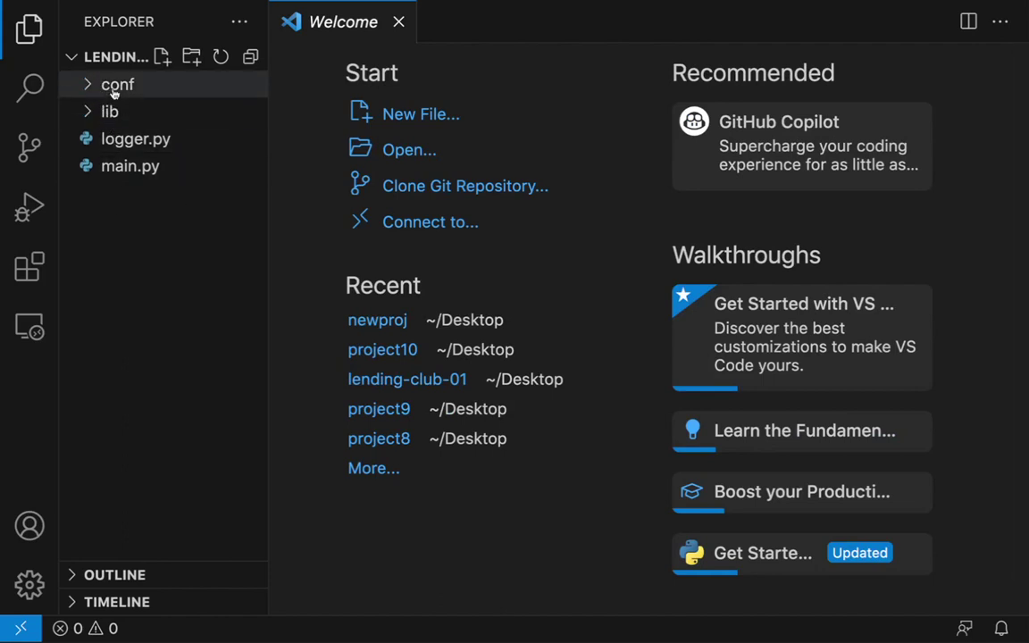
- Open main.py, logger.py, and lib's transformations.py and utils.py in the editor
{"action": "left_click", "coordinate": [114, 168]}
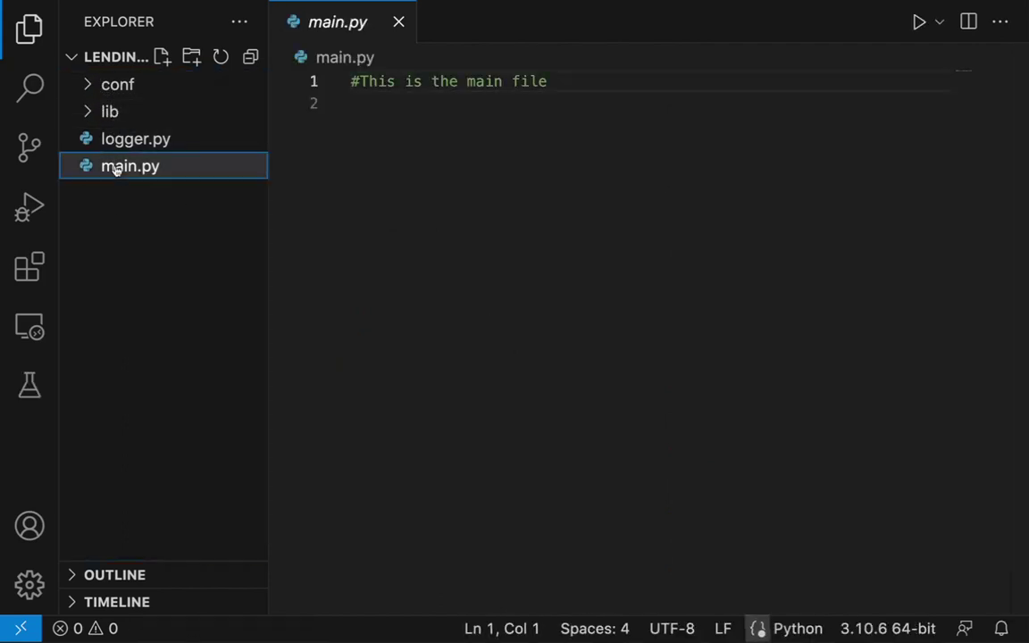
{"action": "left_click", "coordinate": [465, 102]}
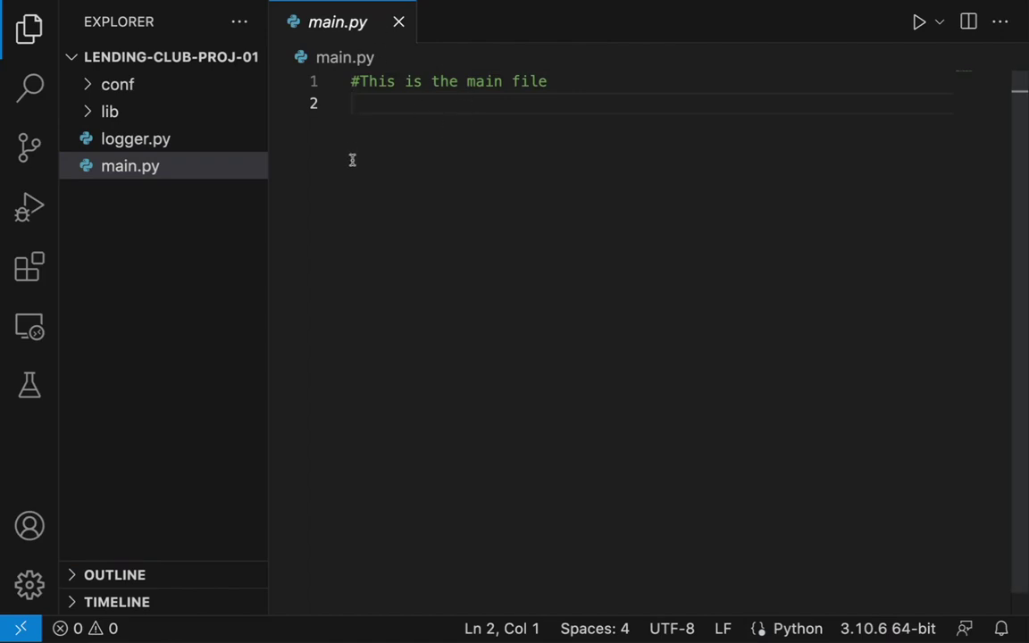
{"action": "left_click", "coordinate": [130, 140]}
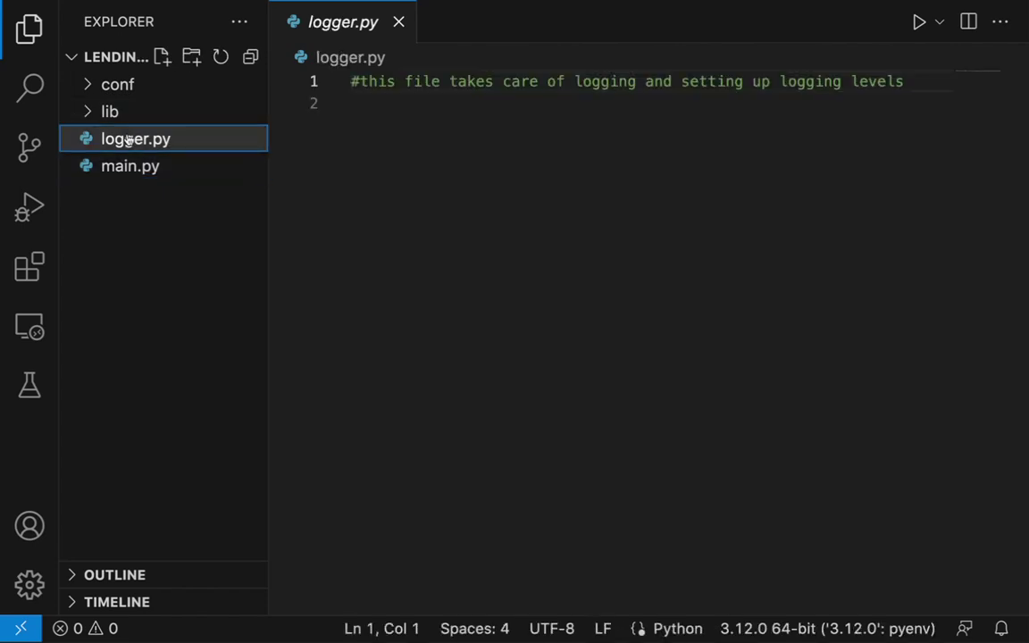
{"action": "left_click", "coordinate": [86, 111]}
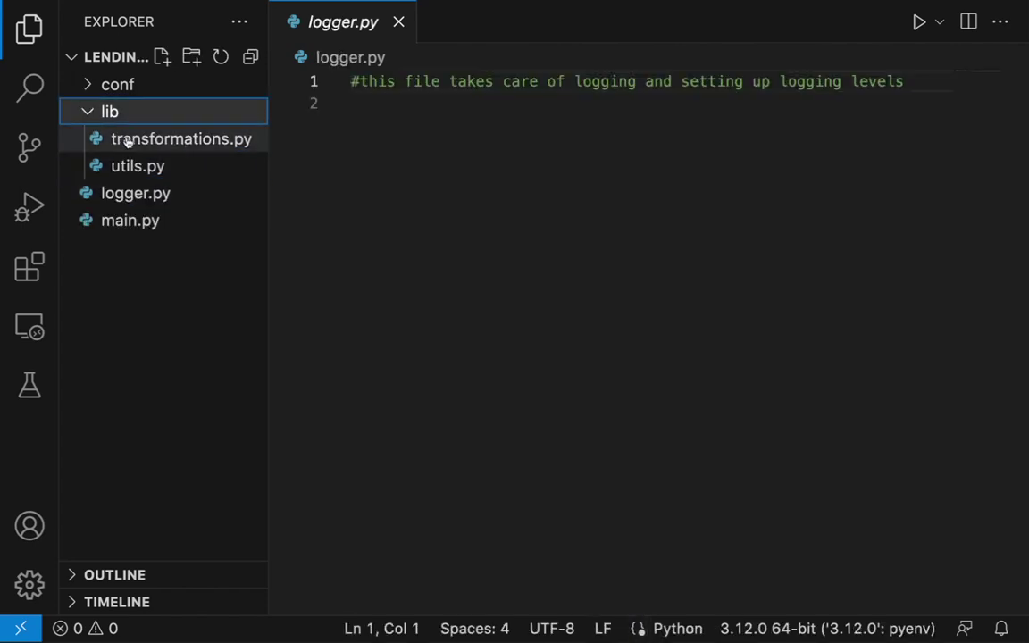
{"action": "left_click", "coordinate": [127, 141]}
{"action": "left_click", "coordinate": [139, 166]}
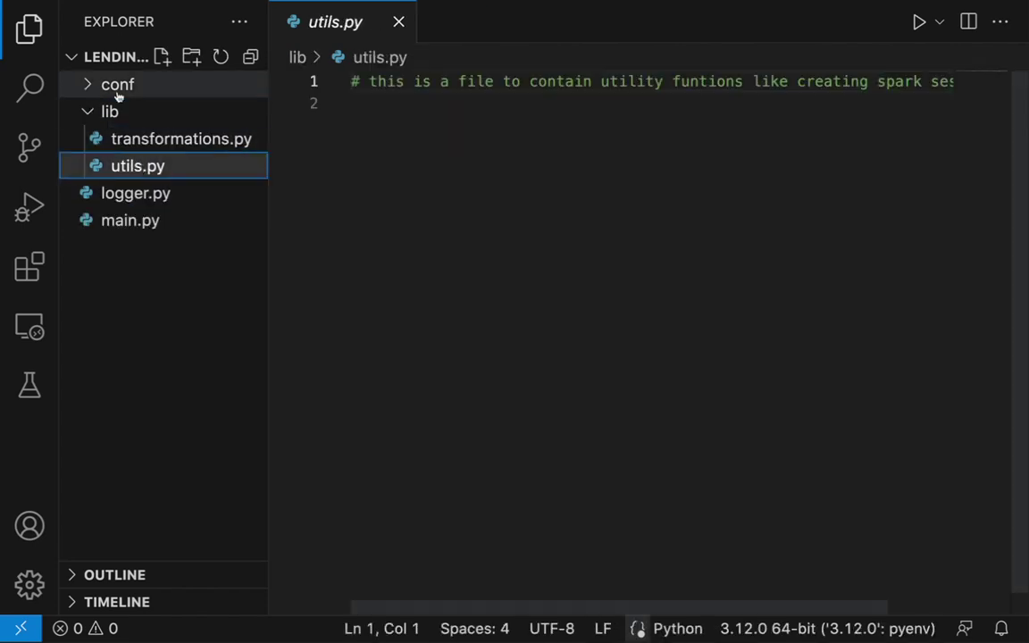
- Open conf's project.conf and spark.conf, collapse both folders, and show the Problems panel
{"action": "left_click", "coordinate": [93, 84]}
{"action": "left_click", "coordinate": [126, 109]}
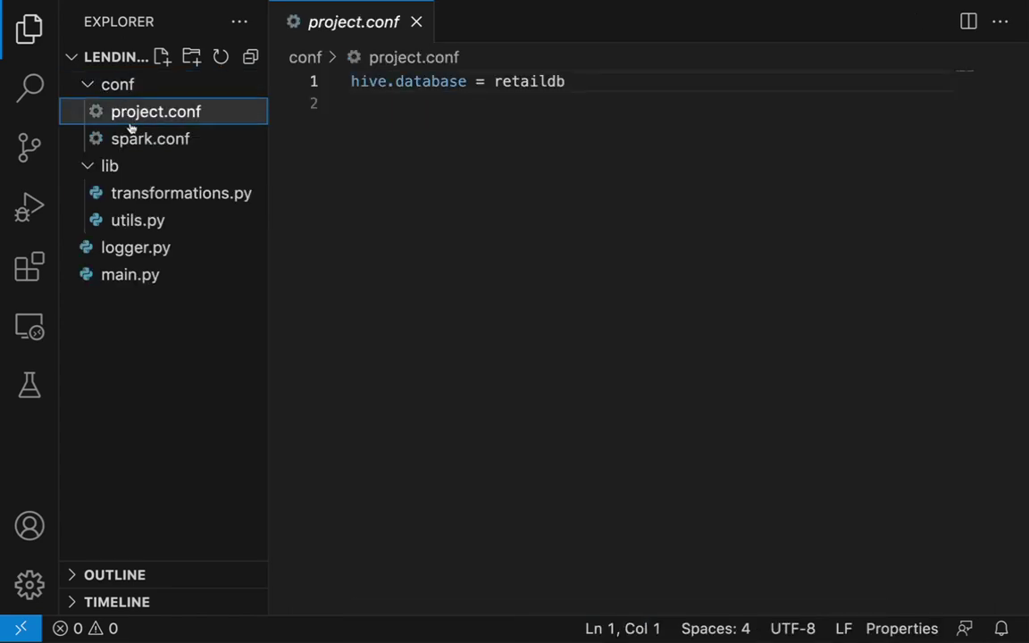
{"action": "left_click", "coordinate": [132, 141]}
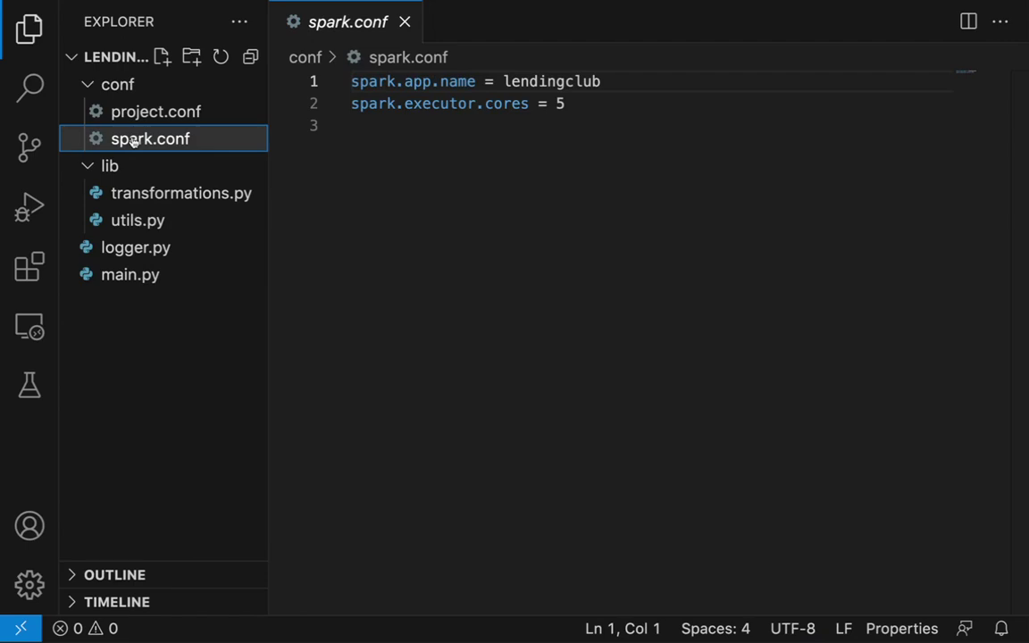
{"action": "left_click", "coordinate": [89, 85]}
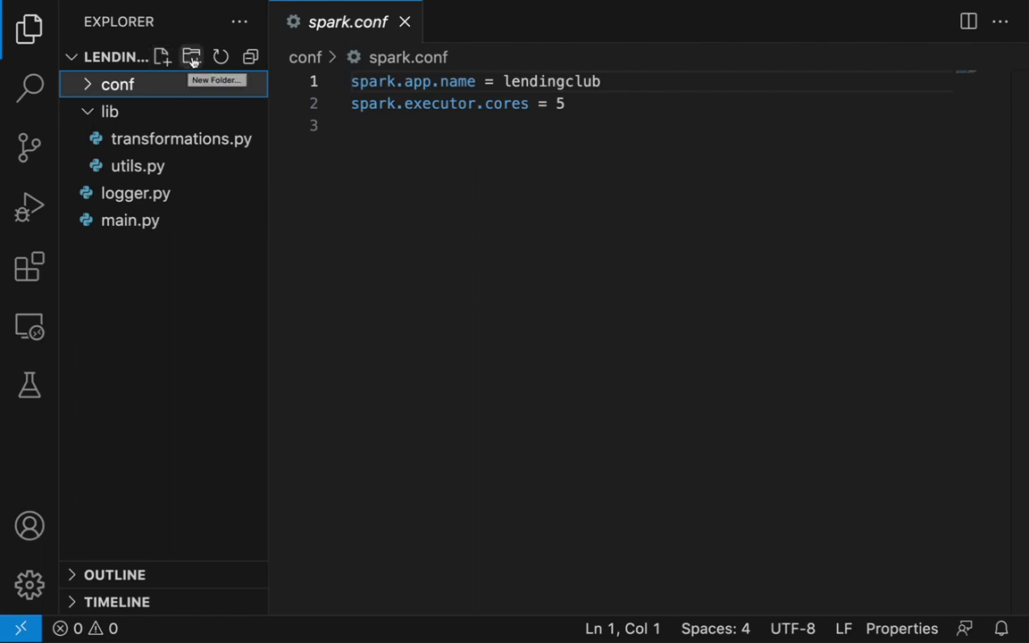
{"action": "left_click", "coordinate": [89, 84]}
{"action": "left_click", "coordinate": [88, 84]}
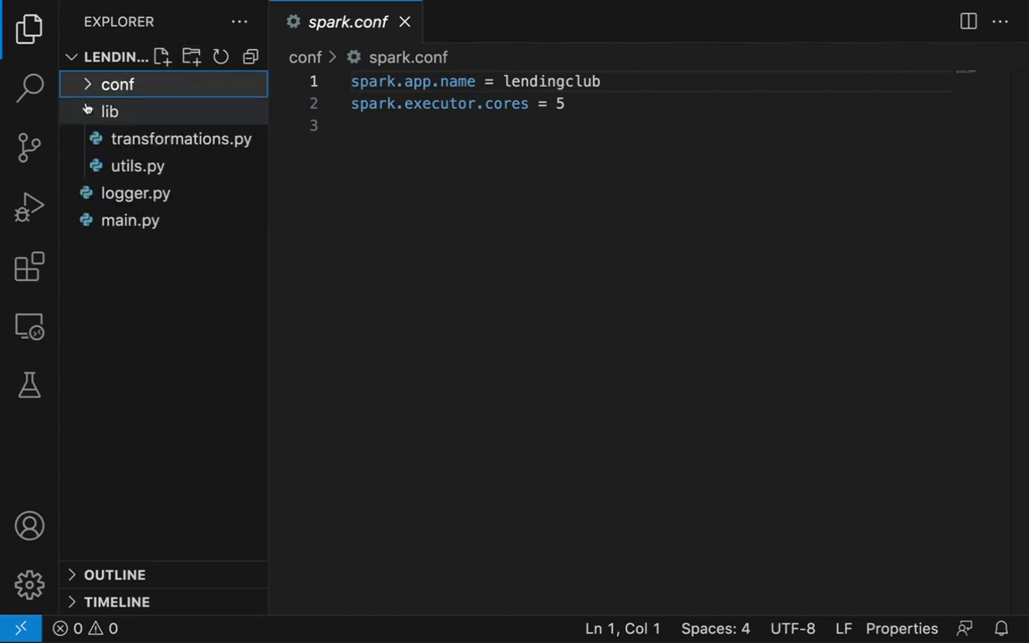
{"action": "left_click", "coordinate": [89, 111]}
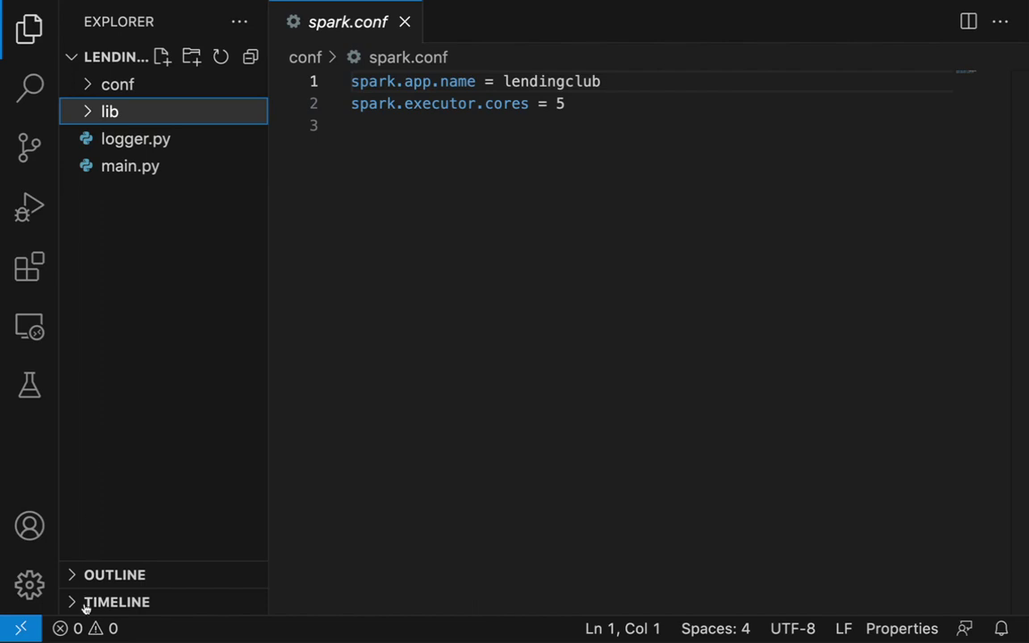
{"action": "left_click", "coordinate": [81, 630]}
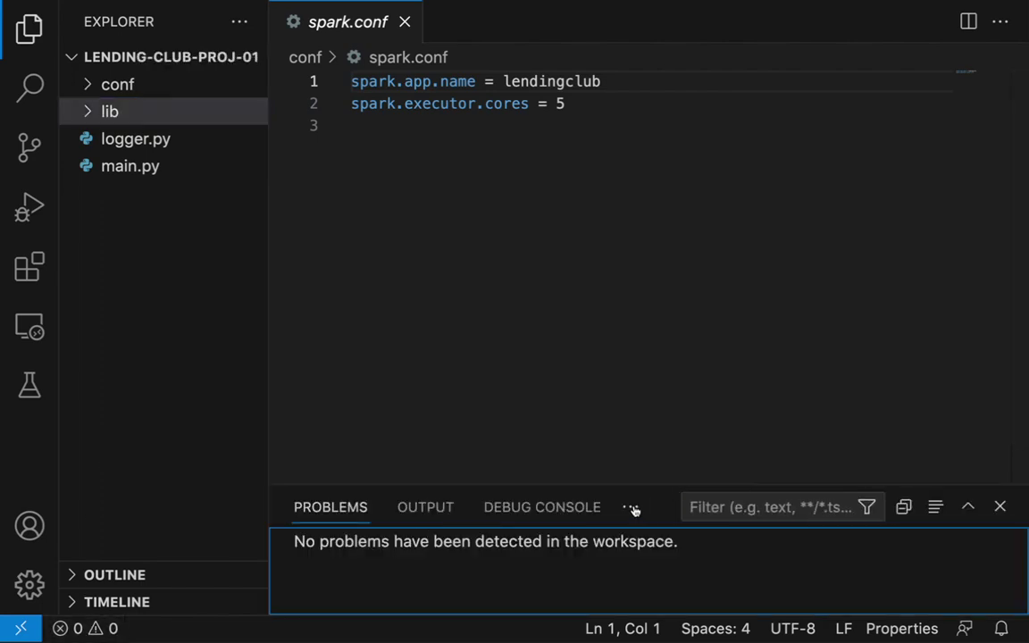
- Dock and enlarge the integrated terminal, then run clear, pwd and ls in the project folder
{"action": "left_click_drag", "start_coordinate": [634, 512], "coordinate": [668, 532]}
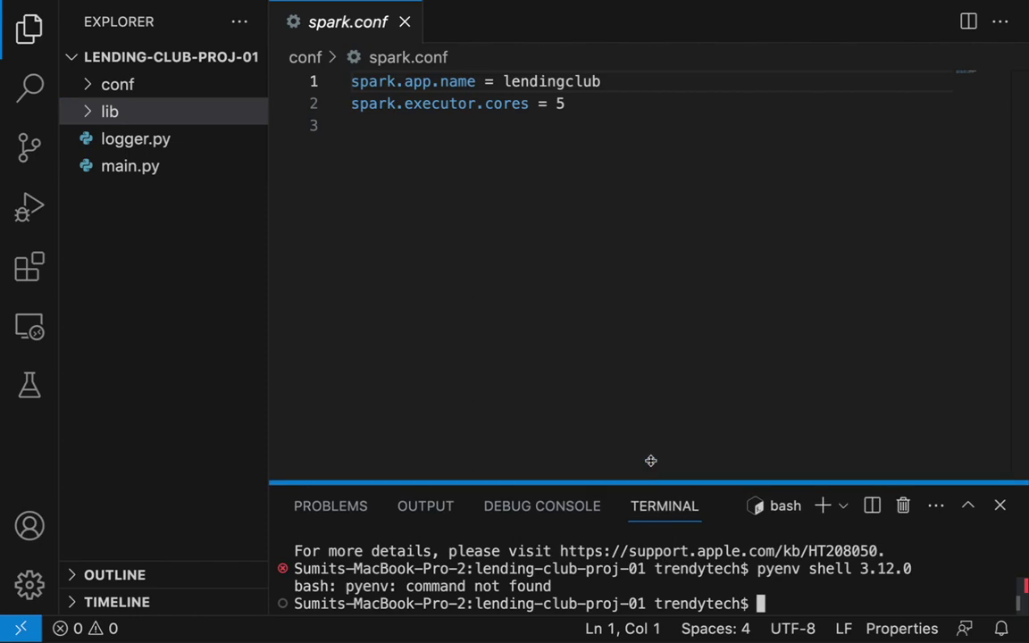
{"action": "left_click_drag", "start_coordinate": [650, 486], "coordinate": [657, 211]}
{"action": "type", "text": "clea"}
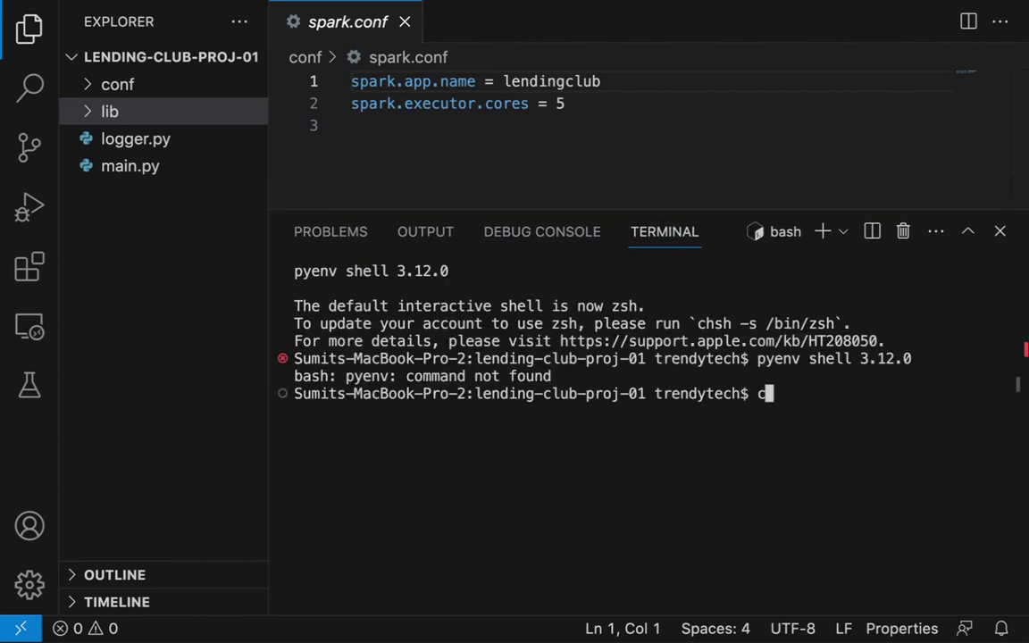
{"action": "type", "text": "r"}
{"action": "key", "text": "Return"}
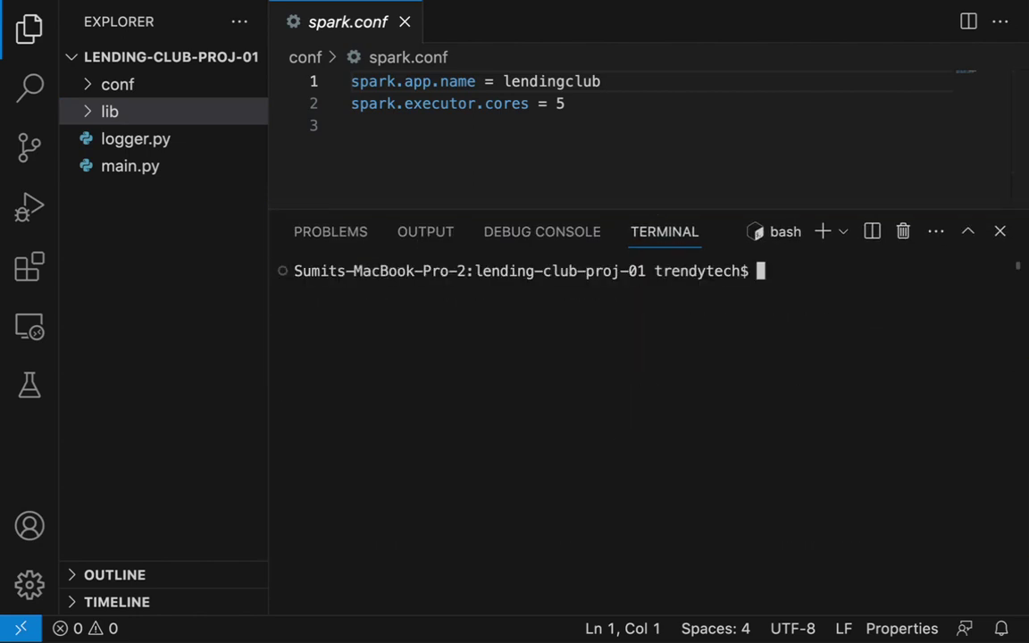
{"action": "type", "text": "pwd"}
{"action": "key", "text": "Return"}
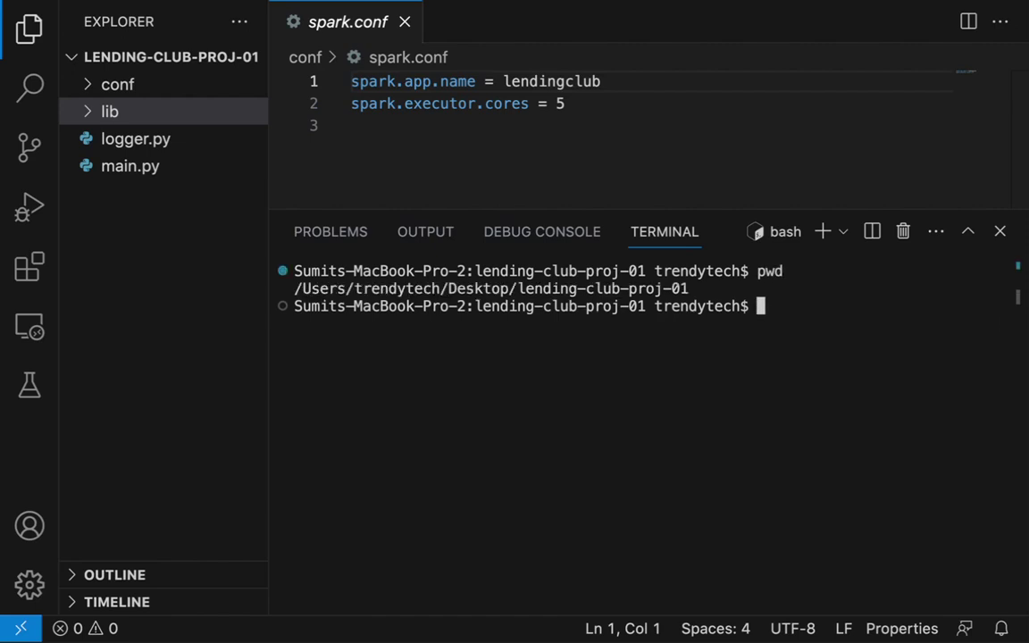
{"action": "type", "text": "ls"}
{"action": "key", "text": "Return"}
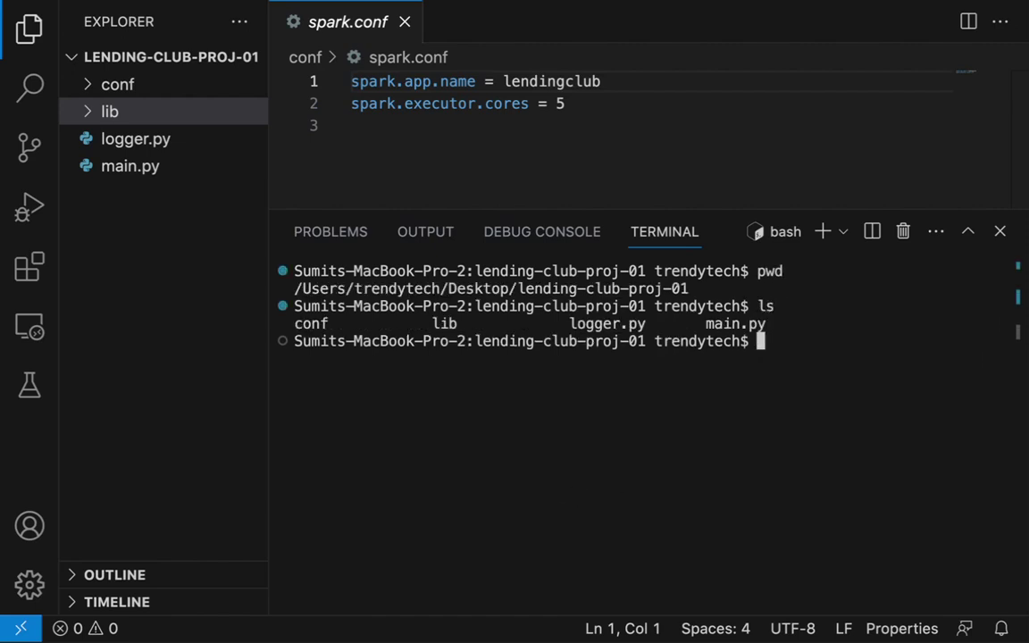
- Cycle through the full-screen Spaces: Terminal, VS Code, Chrome and the Git notes
{"action": "key", "text": "ctrl+Left"}
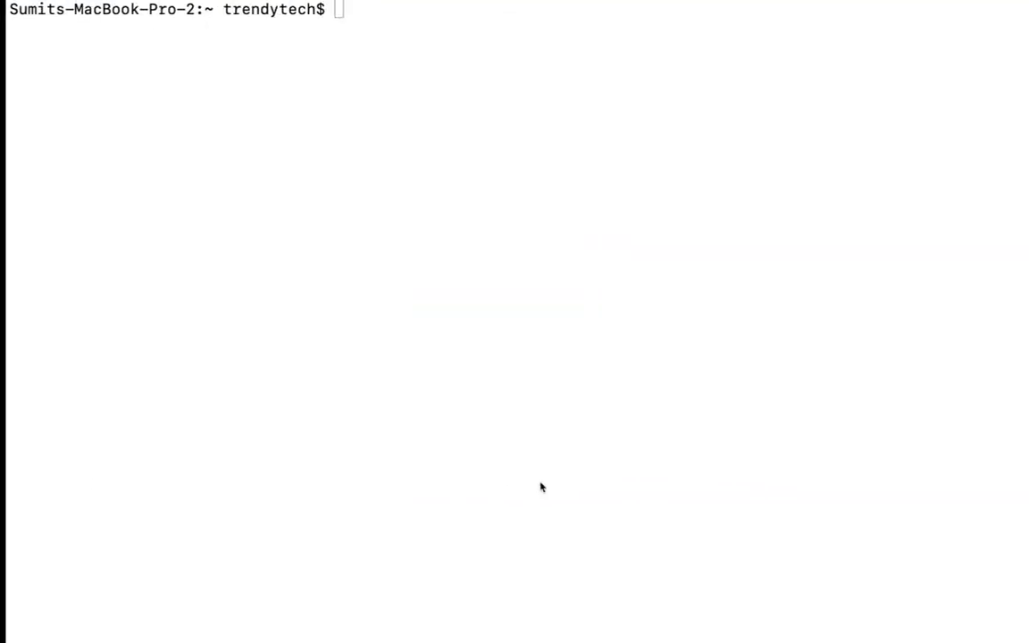
{"action": "key", "text": "ctrl+Left"}
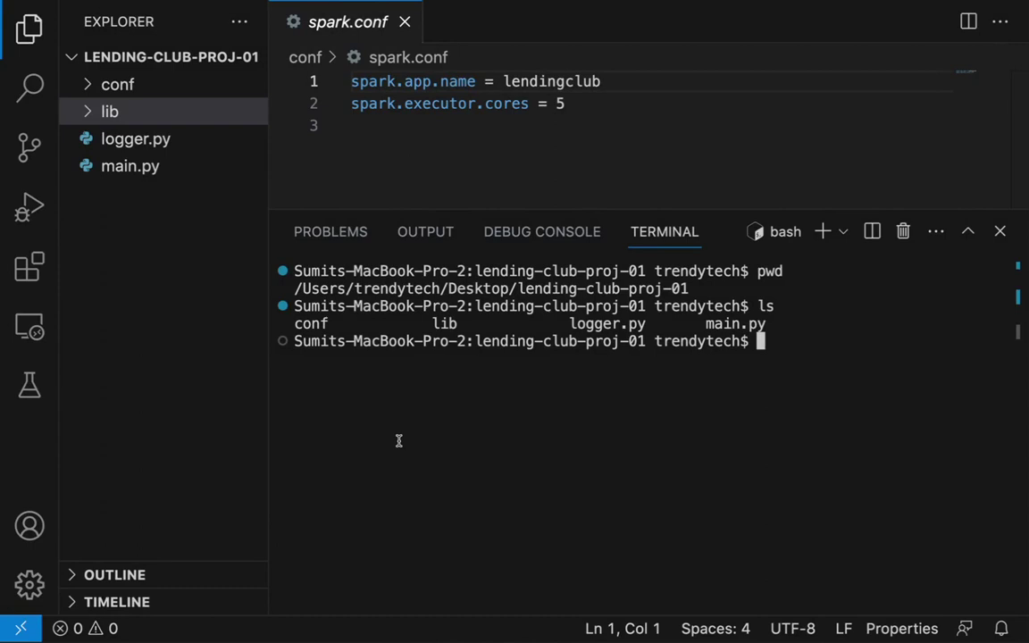
{"action": "key", "text": "ctrl+Right"}
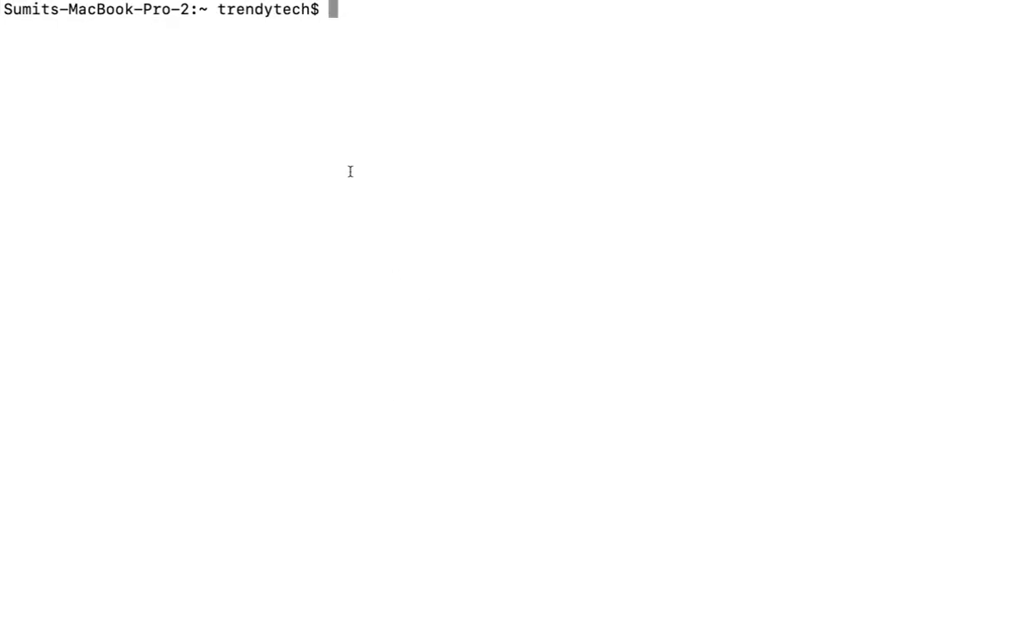
{"action": "key", "text": "ctrl+Left"}
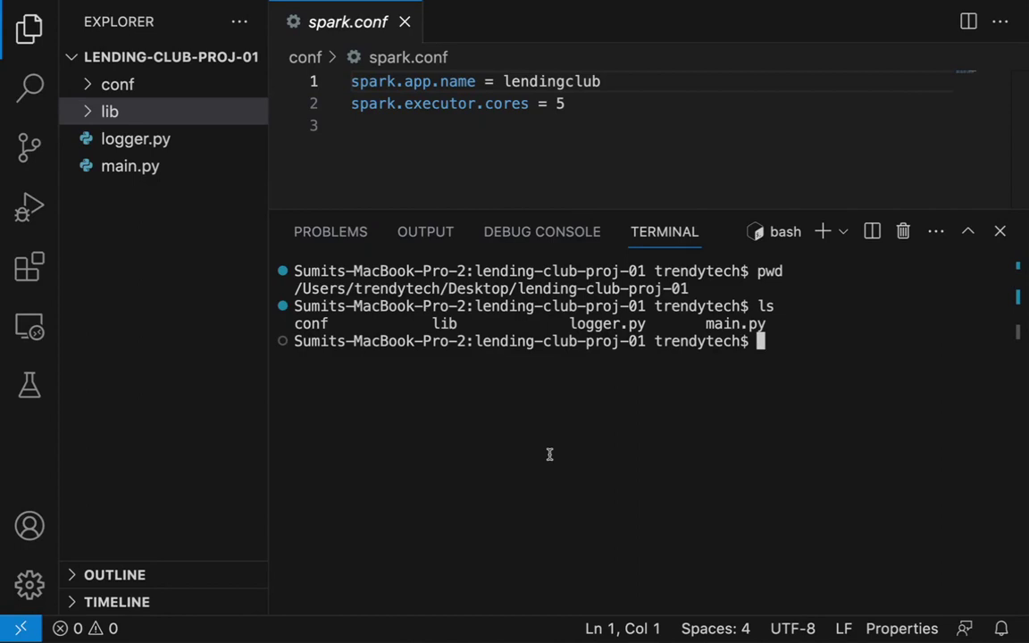
{"action": "key", "text": "ctrl+Right"}
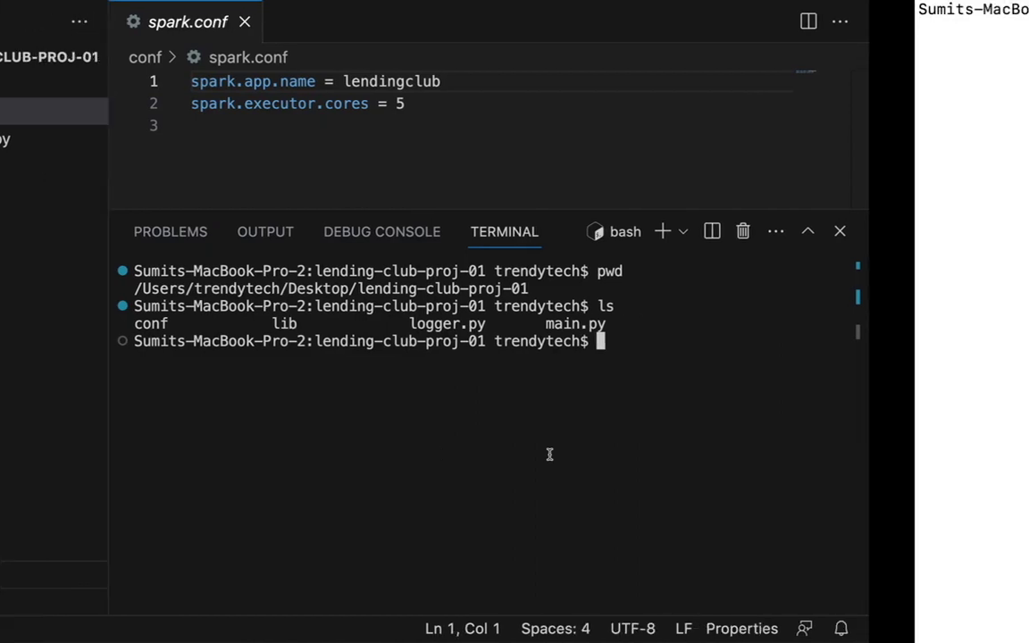
{"action": "key", "text": "ctrl+Right"}
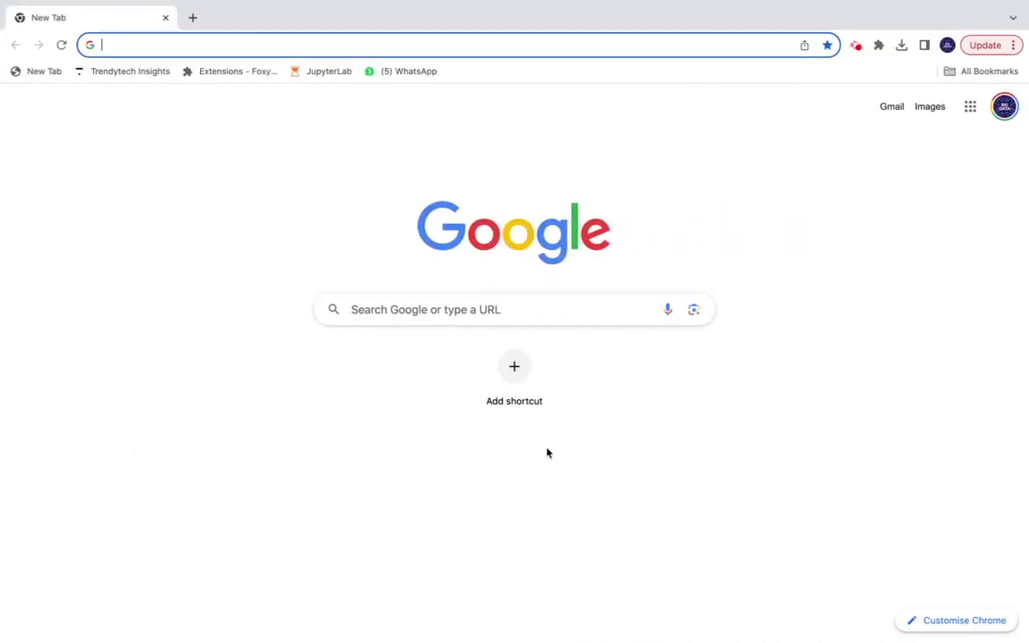
{"action": "key", "text": "ctrl+Left"}
{"action": "key", "text": "ctrl+Left"}
{"action": "key", "text": "ctrl+Left"}
{"action": "key", "text": "ctrl+Right"}
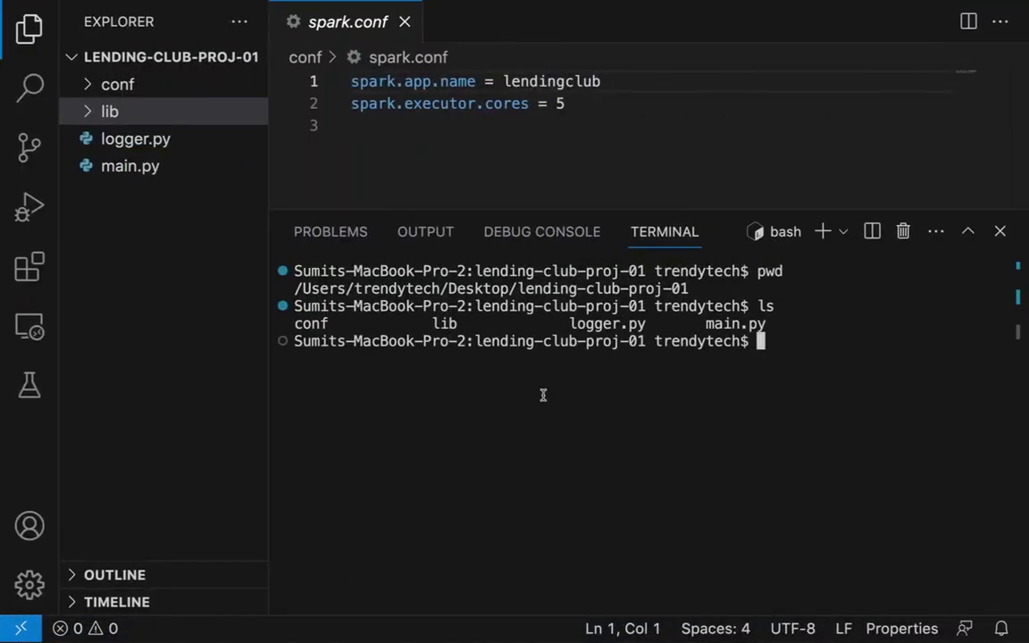
{"action": "key", "text": "ctrl+Right"}
{"action": "key", "text": "ctrl+Right"}
{"action": "key", "text": "ctrl+Right"}
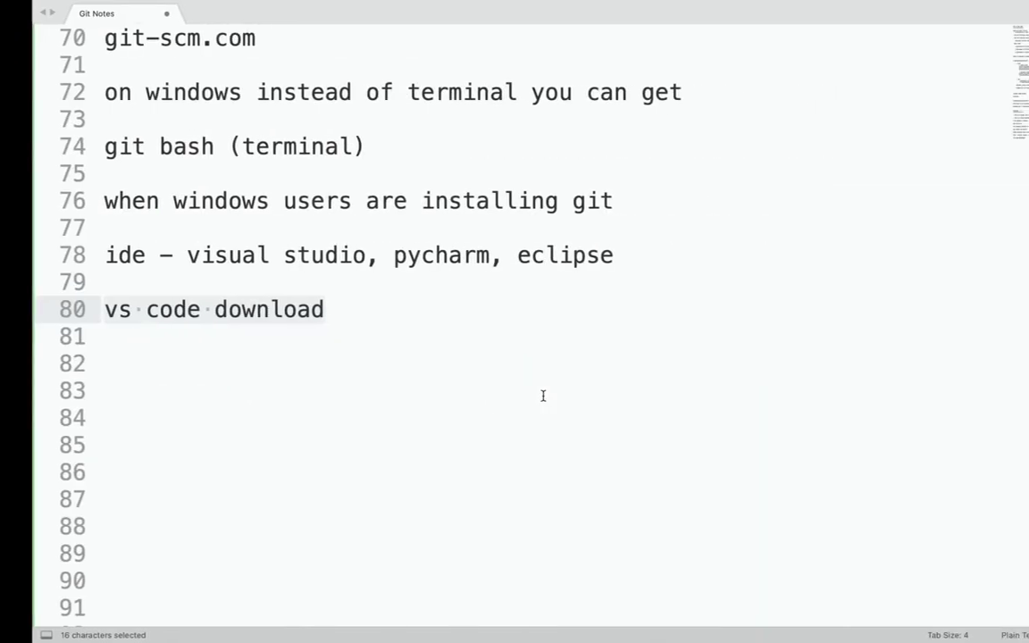
{"action": "left_click", "coordinate": [514, 392]}
{"action": "scroll", "coordinate": [514, 392], "scroll_direction": "up", "scroll_amount": 4}
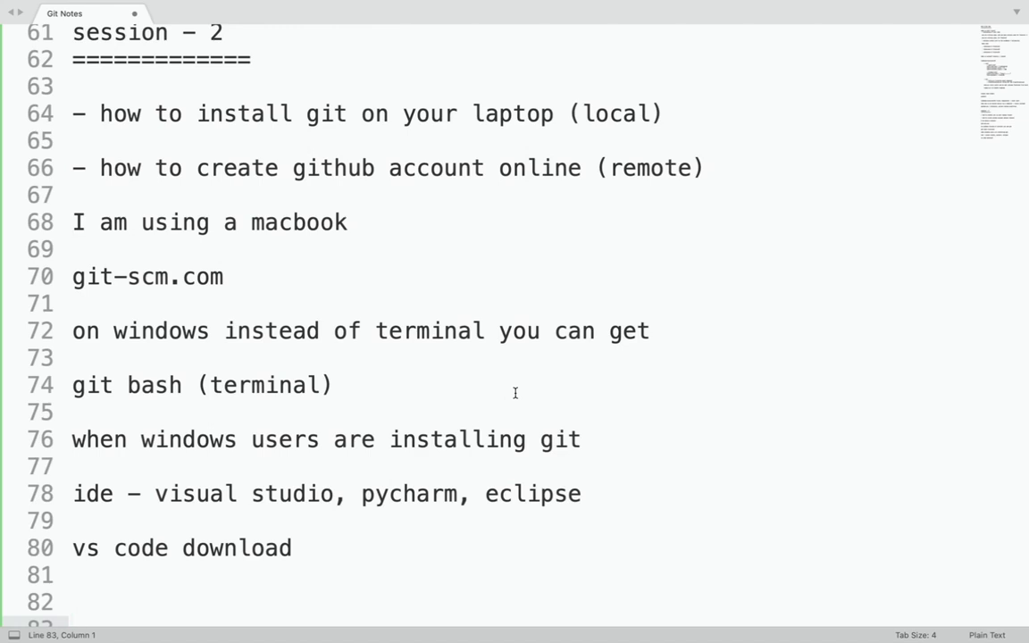
{"action": "left_click_drag", "start_coordinate": [339, 371], "coordinate": [64, 383]}
{"action": "key", "text": "ctrl+Left"}
{"action": "key", "text": "ctrl+Left"}
{"action": "key", "text": "ctrl+Left"}
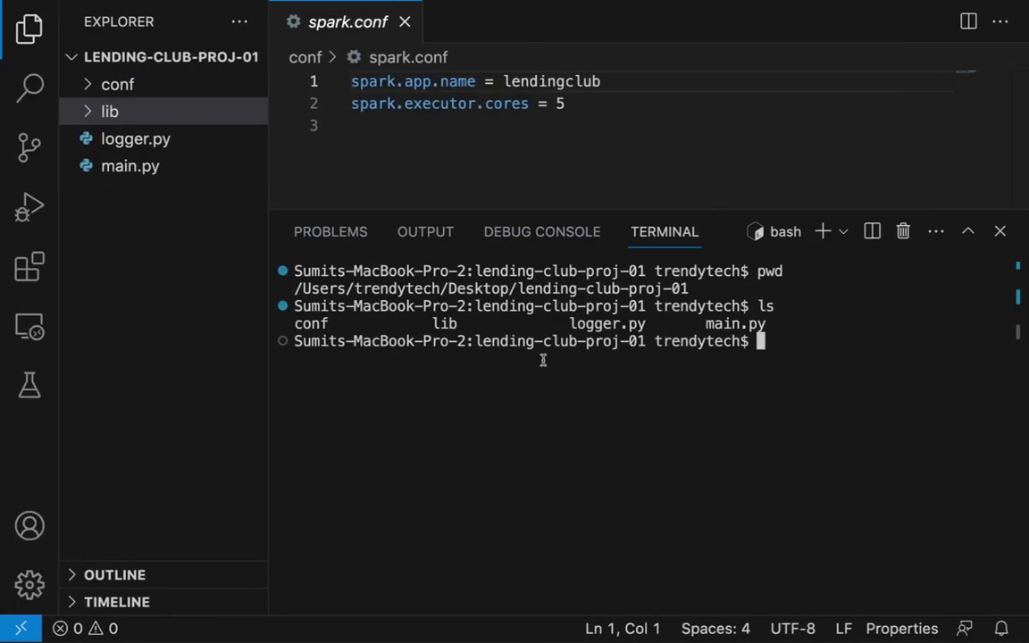
{"action": "key", "text": "ctrl+Right"}
{"action": "key", "text": "ctrl+Right"}
{"action": "key", "text": "ctrl+Right"}
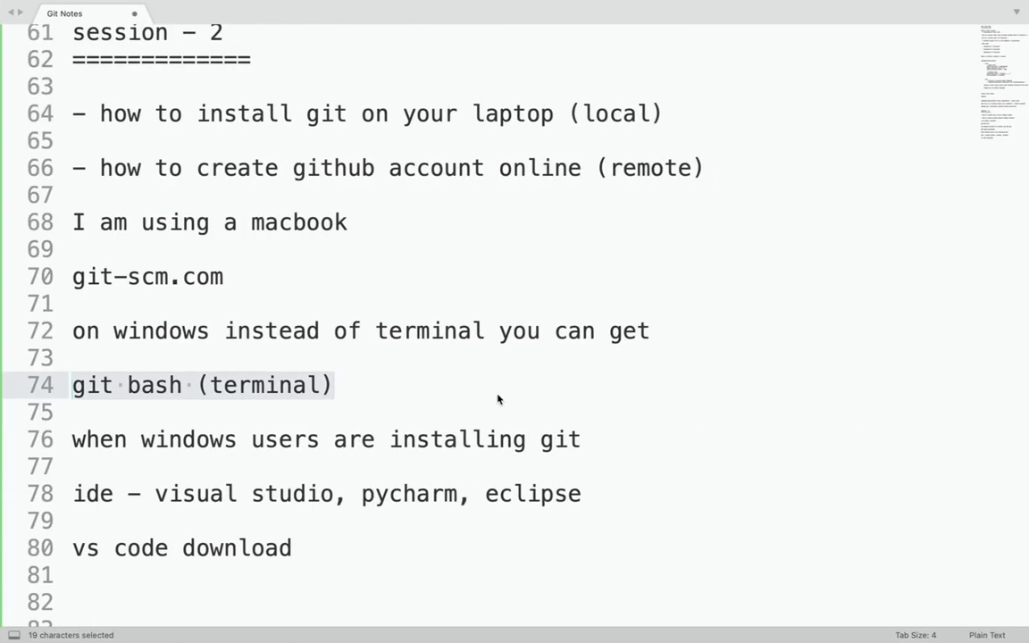
{"action": "left_click", "coordinate": [374, 411]}
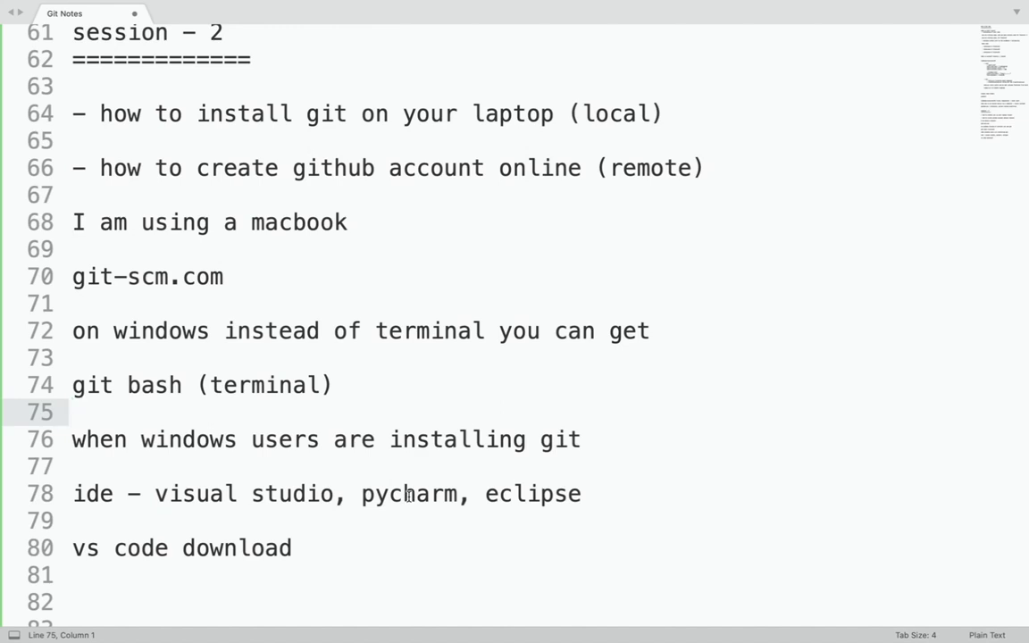
{"action": "left_click_drag", "start_coordinate": [155, 493], "coordinate": [333, 493]}
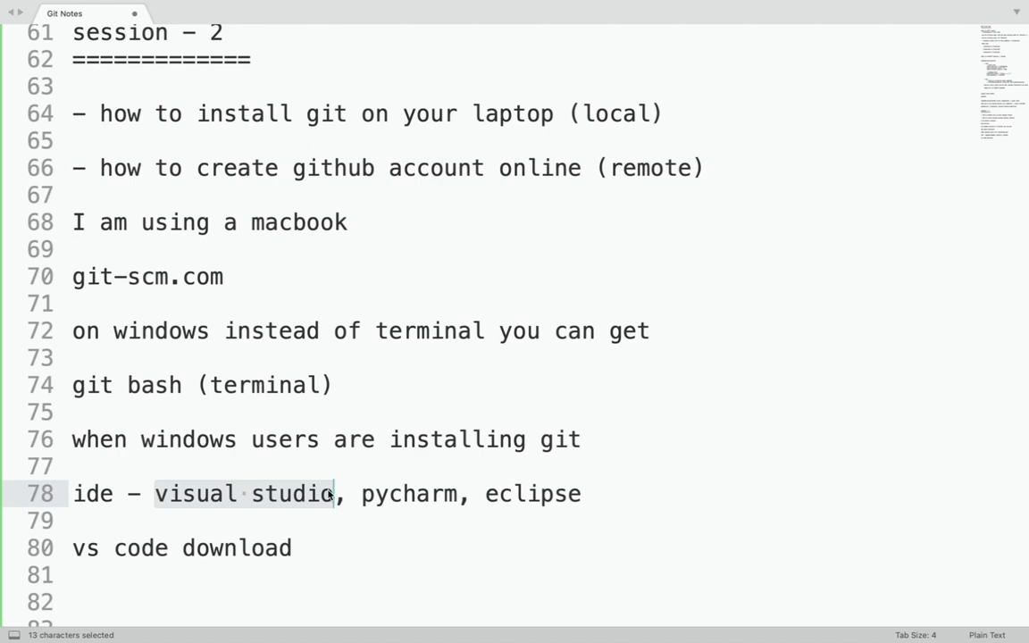
{"action": "scroll", "coordinate": [329, 494], "scroll_direction": "up", "scroll_amount": 1}
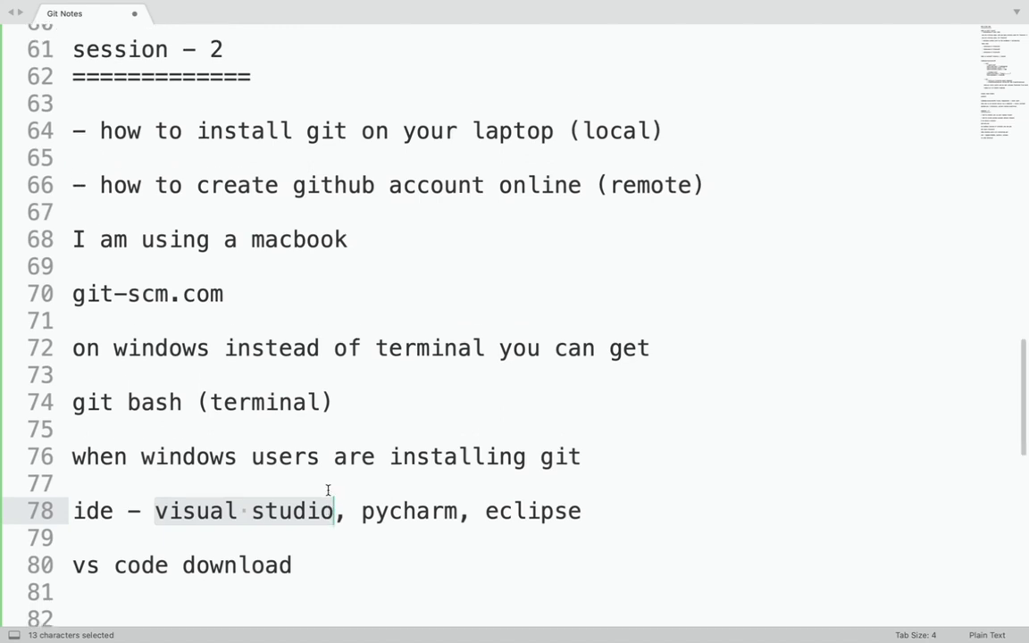
{"action": "left_click", "coordinate": [375, 447]}
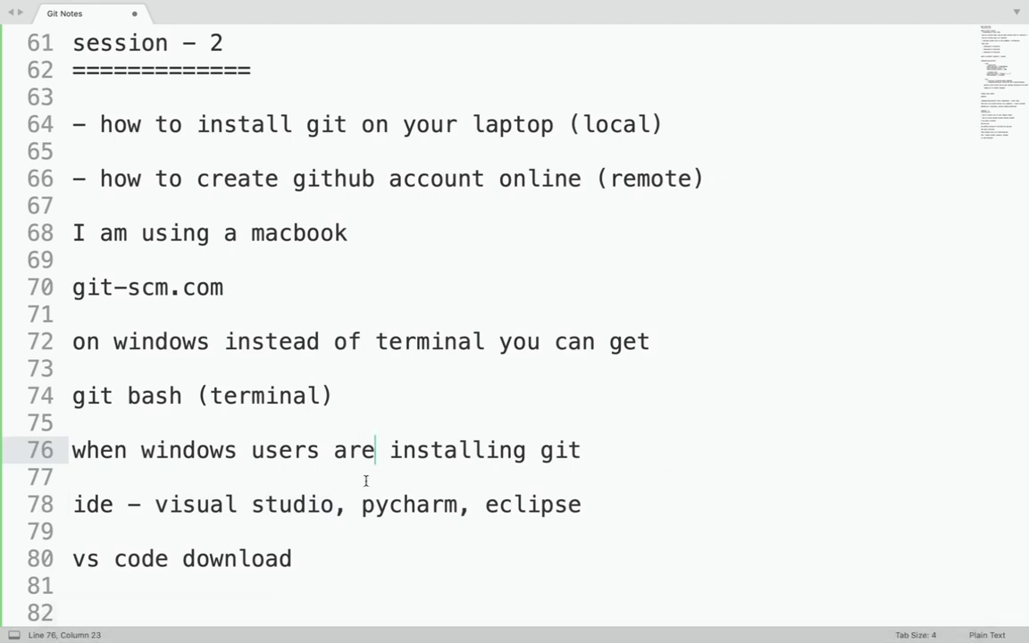
{"action": "scroll", "coordinate": [365, 479], "scroll_direction": "down", "scroll_amount": 5}
- Add a 'github.com' line under the GitHub account heading, select it, and open a blank Chrome tab
{"action": "left_click", "coordinate": [104, 251]}
{"action": "key", "text": "Return"}
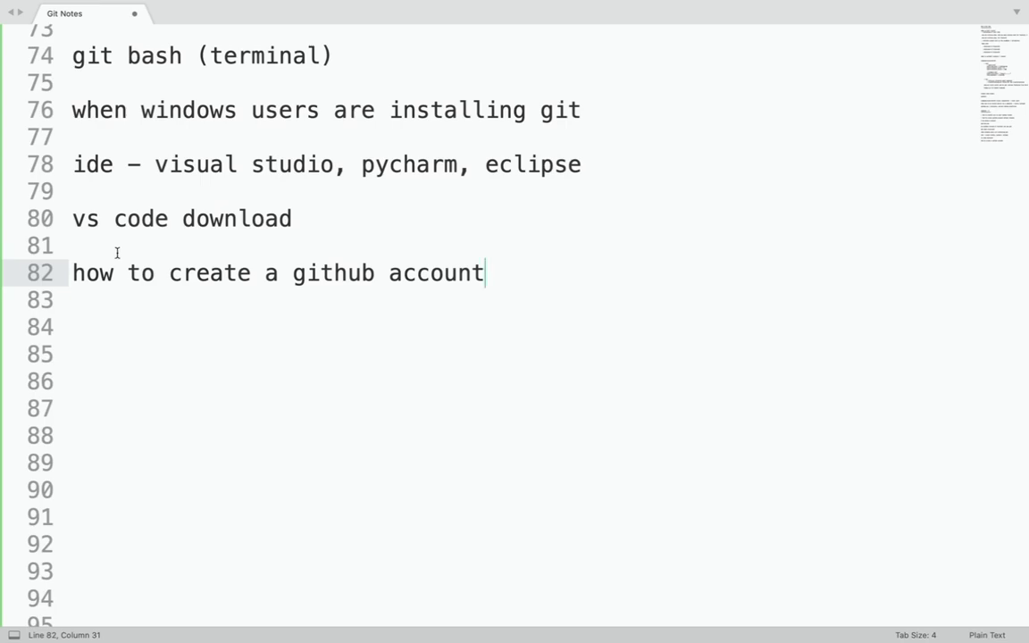
{"action": "key", "text": "ctrl+Left"}
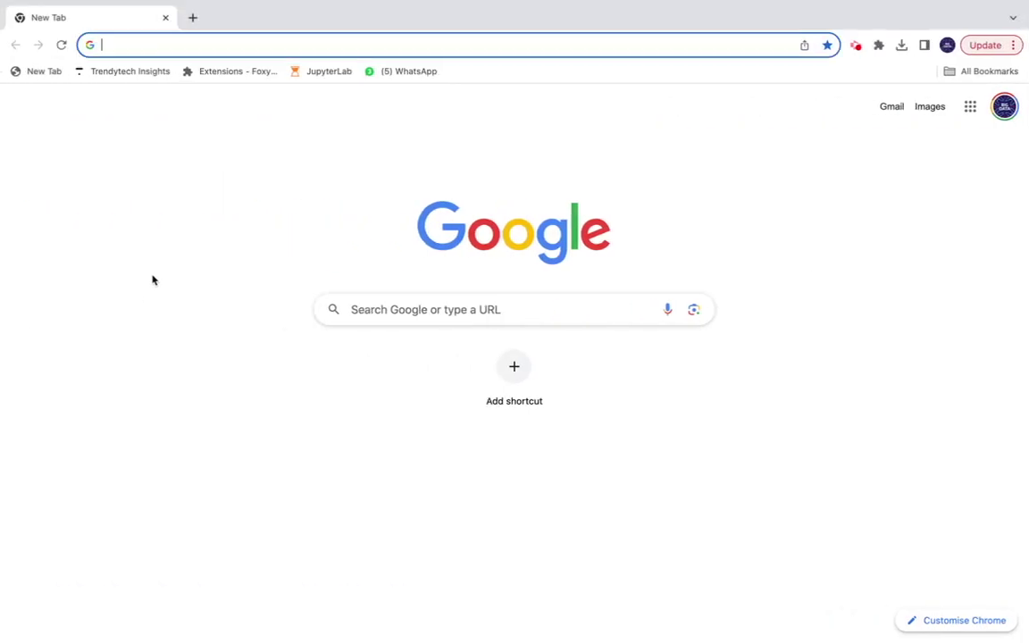
{"action": "key", "text": "ctrl+Right"}
{"action": "key", "text": "Return"}
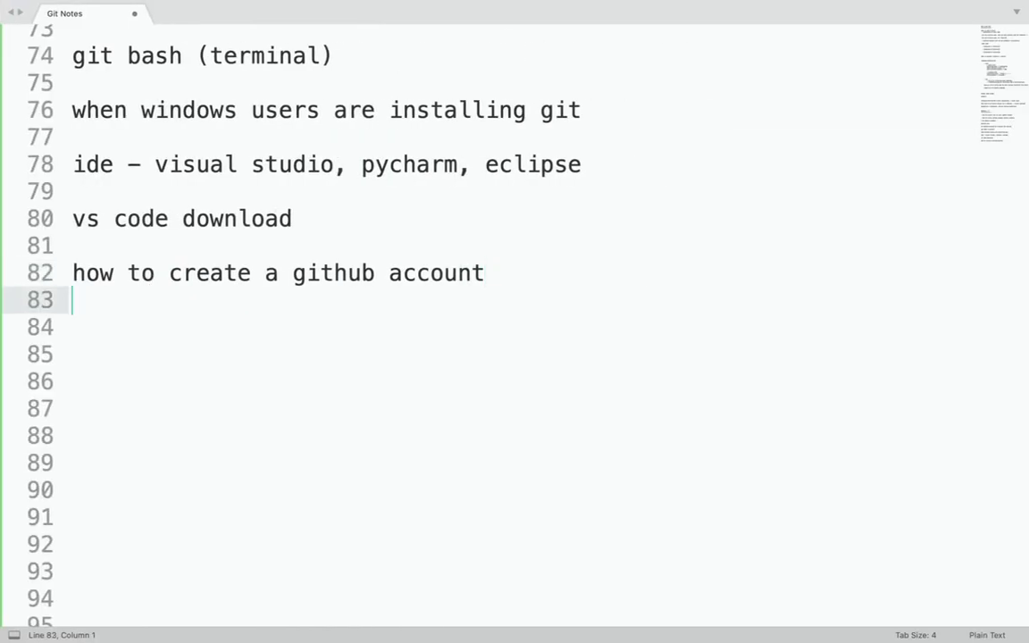
{"action": "key", "text": "Return"}
{"action": "type", "text": "github.com"}
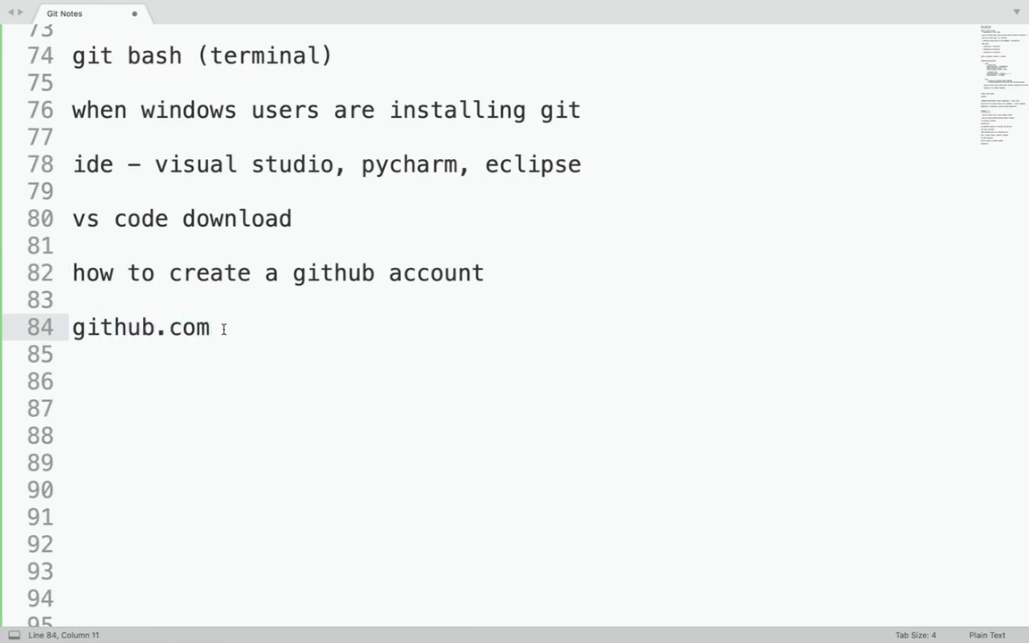
{"action": "left_click_drag", "start_coordinate": [223, 328], "coordinate": [6, 329]}
{"action": "key", "text": "ctrl+c"}
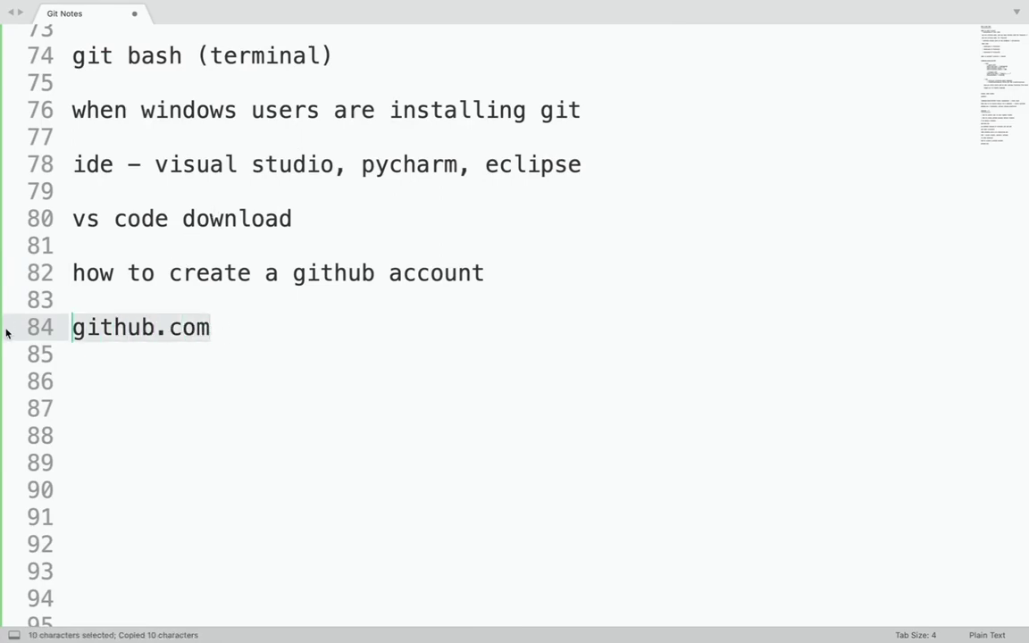
{"action": "key", "text": "ctrl+Left"}
{"action": "left_click", "coordinate": [193, 17]}
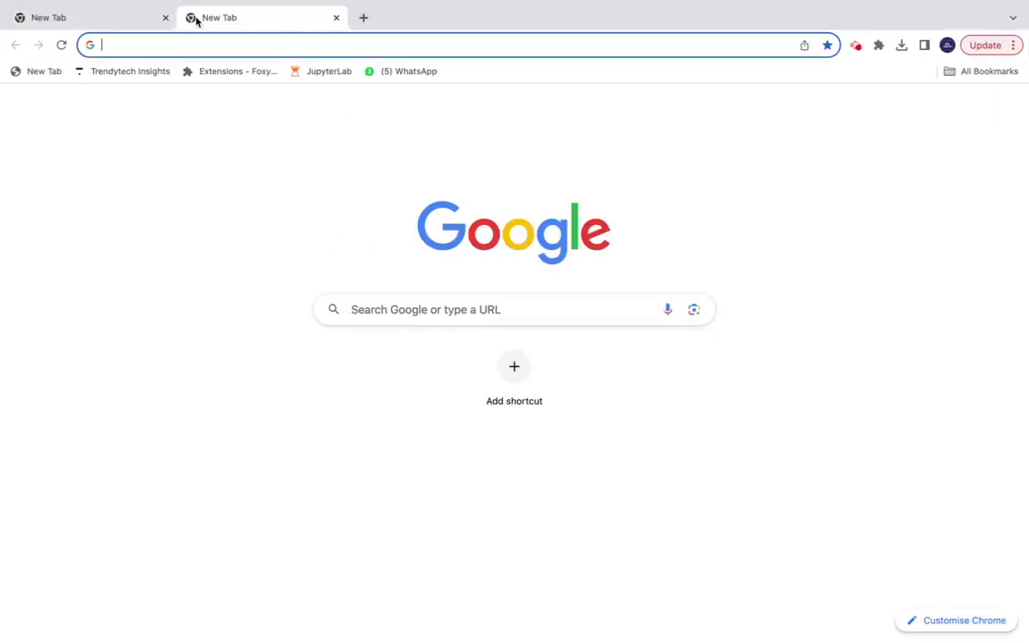
- Load github.com and start creating a new account with Sign up
{"action": "key", "text": "ctrl+v"}
{"action": "key", "text": "Return"}
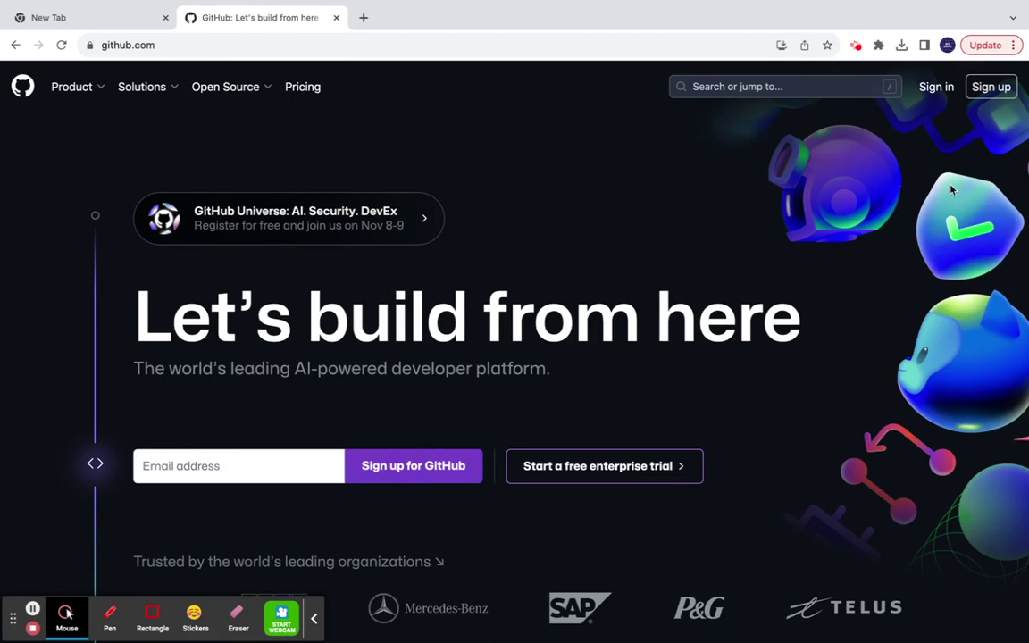
{"action": "left_click", "coordinate": [992, 87]}
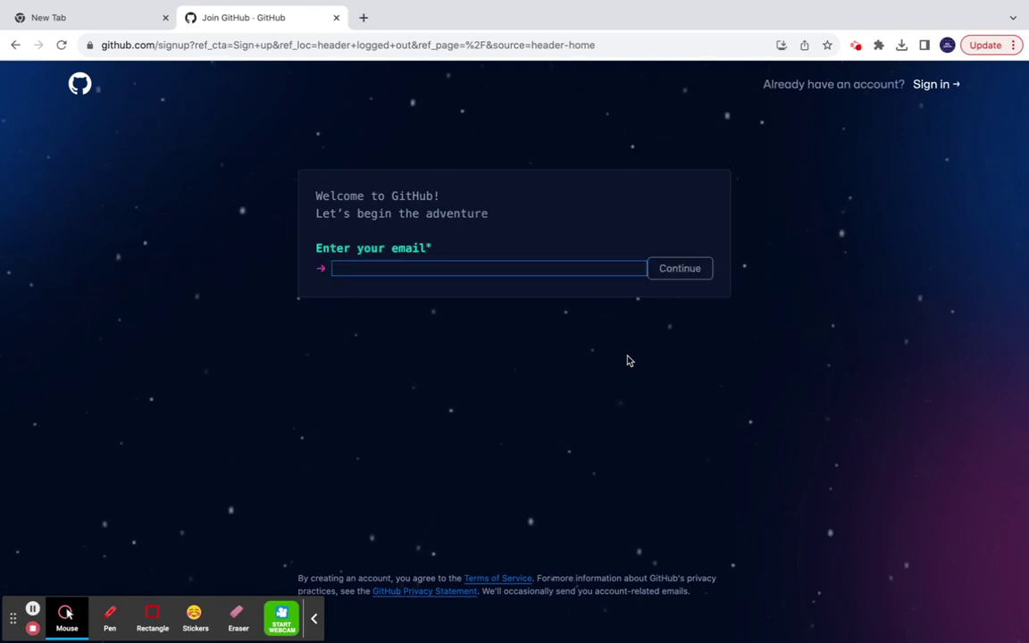
{"action": "left_click", "coordinate": [321, 618]}
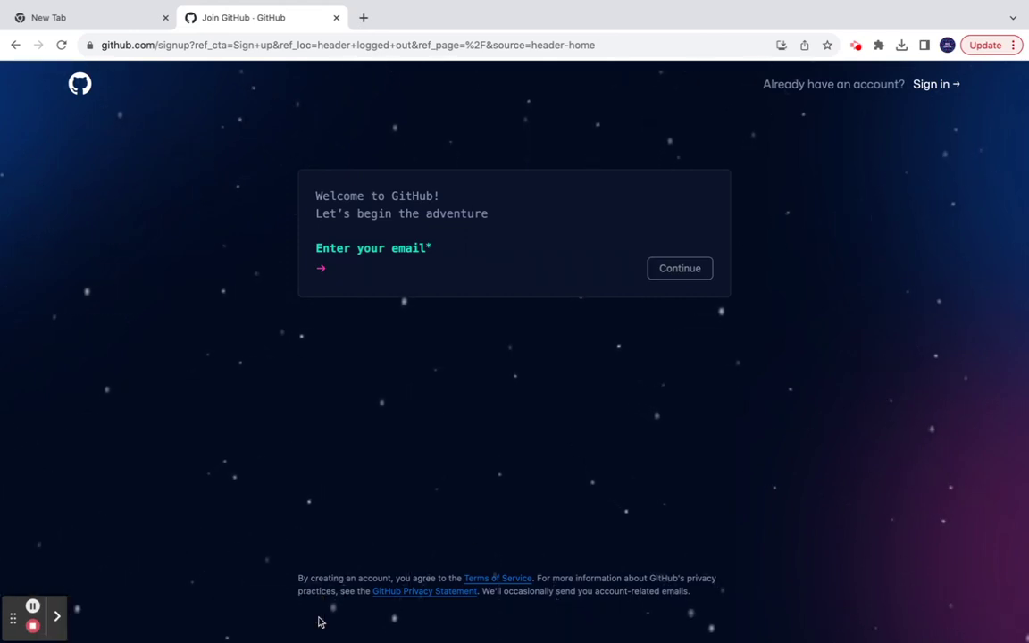
- Enter the account email and a strong password in the sign-up form
{"action": "left_click", "coordinate": [423, 267]}
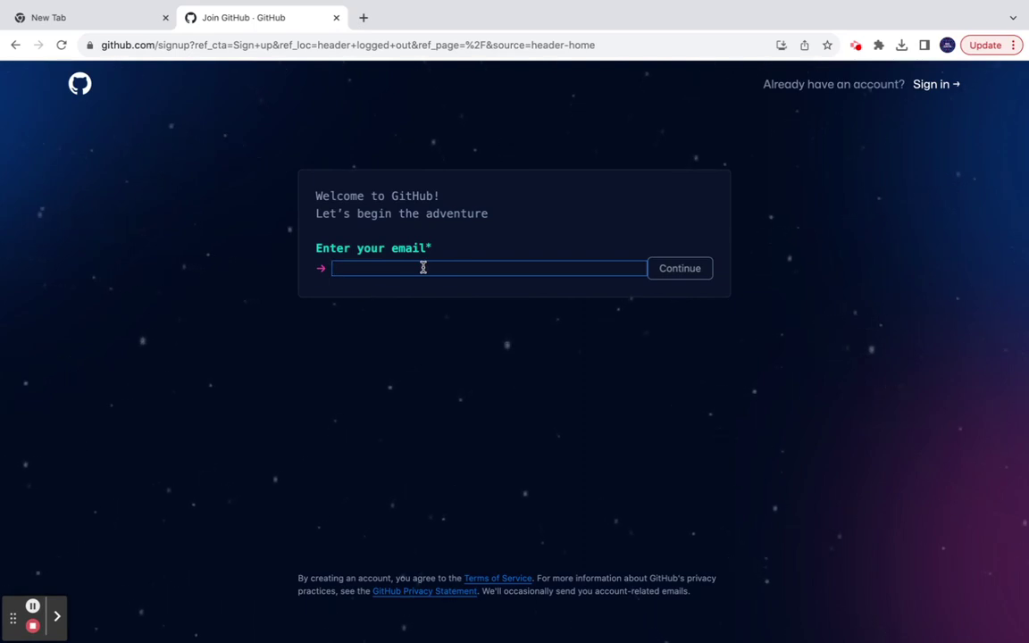
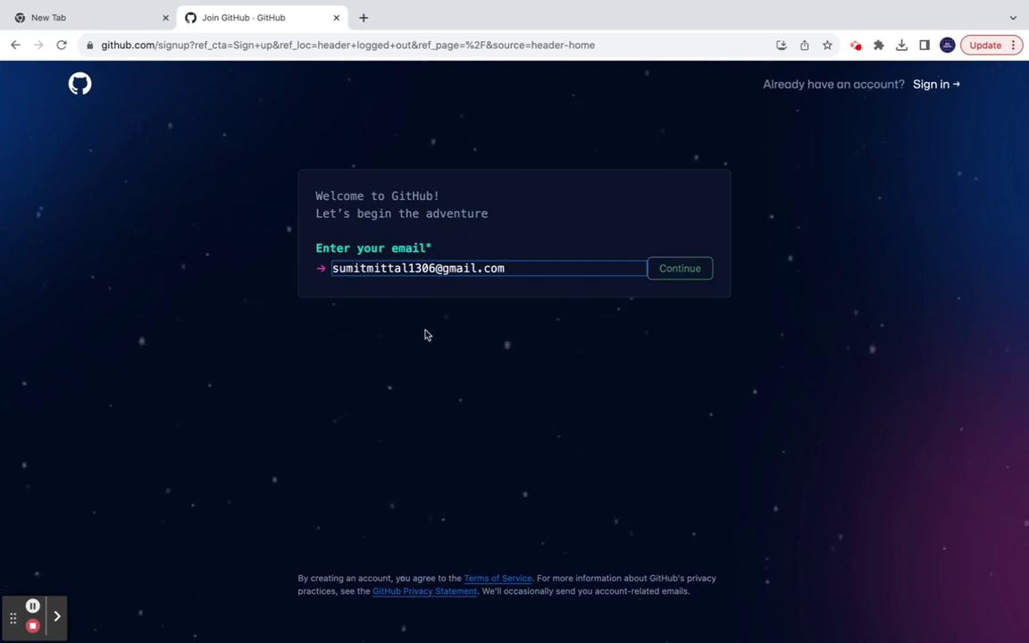
{"action": "left_click", "coordinate": [679, 269]}
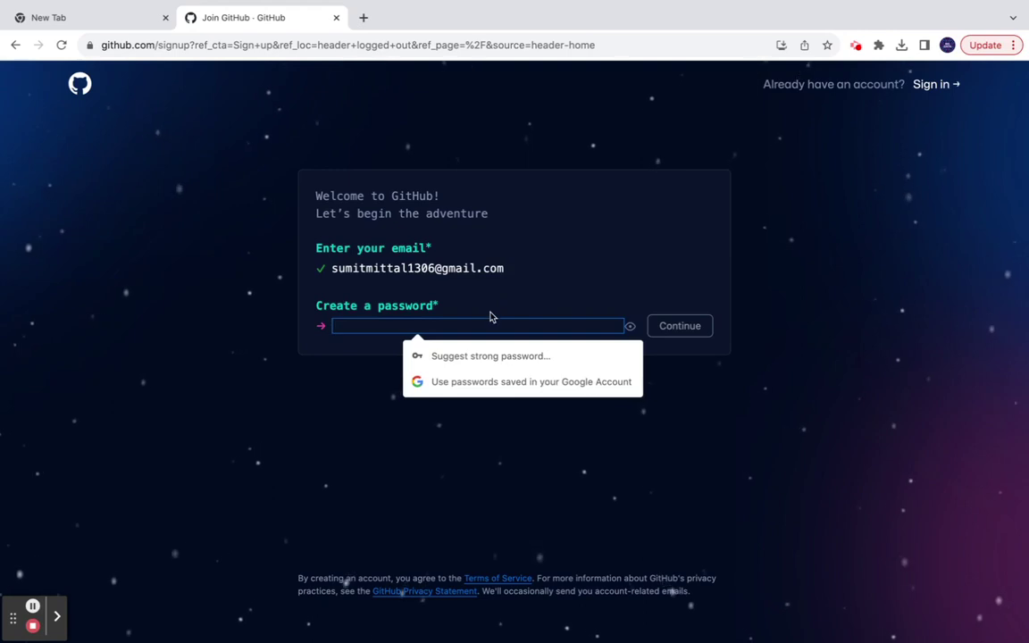
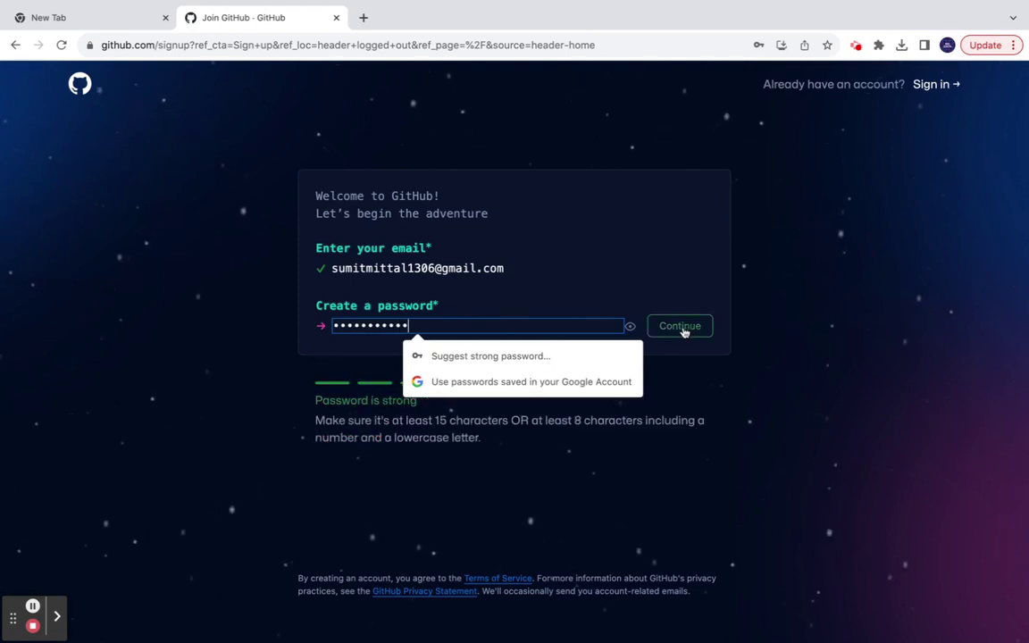
{"action": "left_click", "coordinate": [681, 328]}
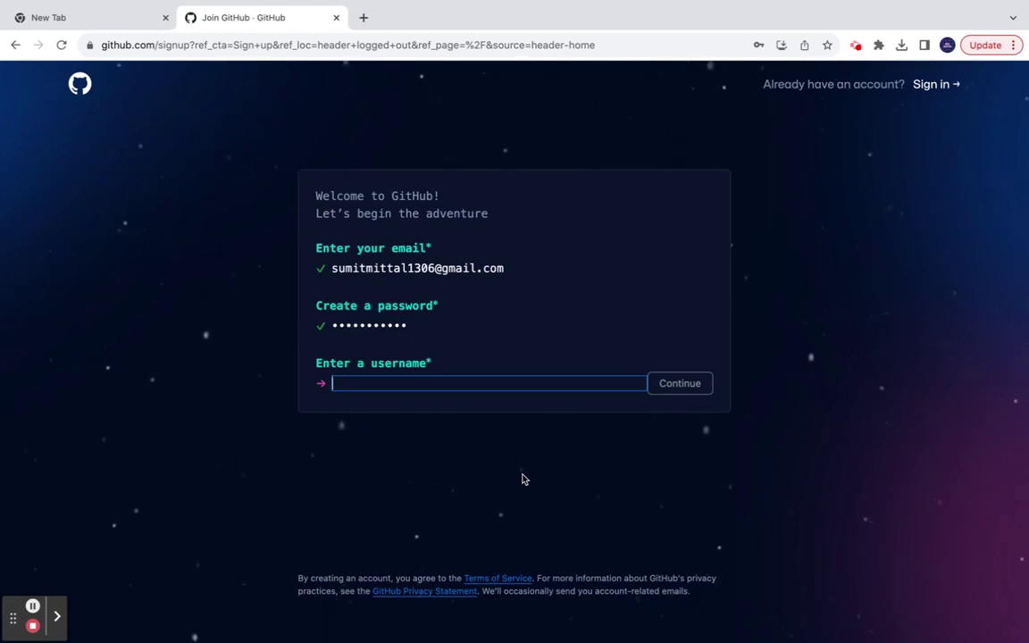
- Enter an available username and answer y to receive product-update emails
{"action": "type", "text": "bigdata"}
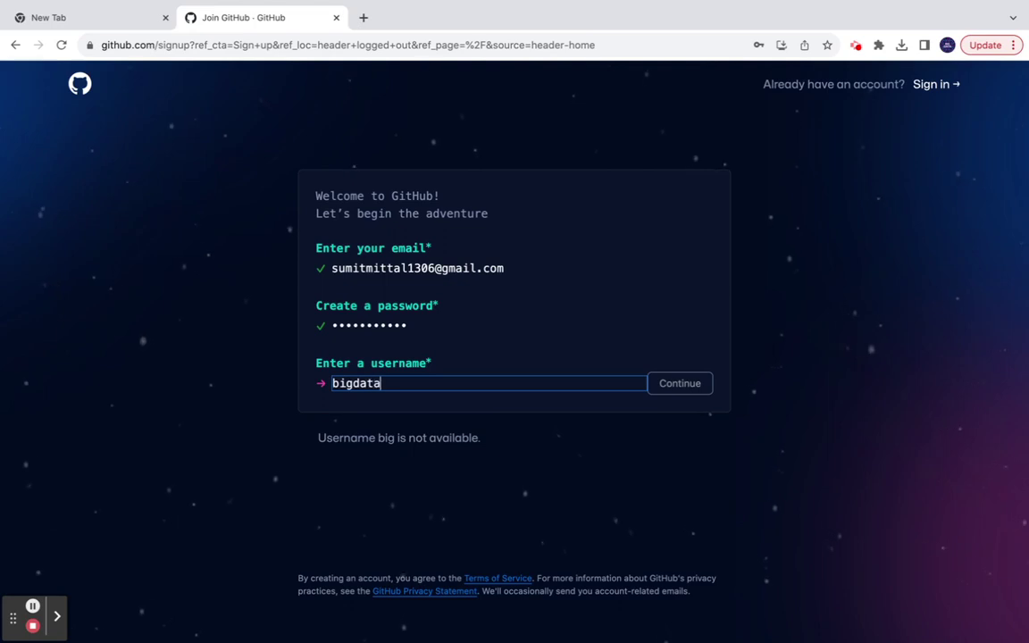
{"action": "type", "text": "bysum"}
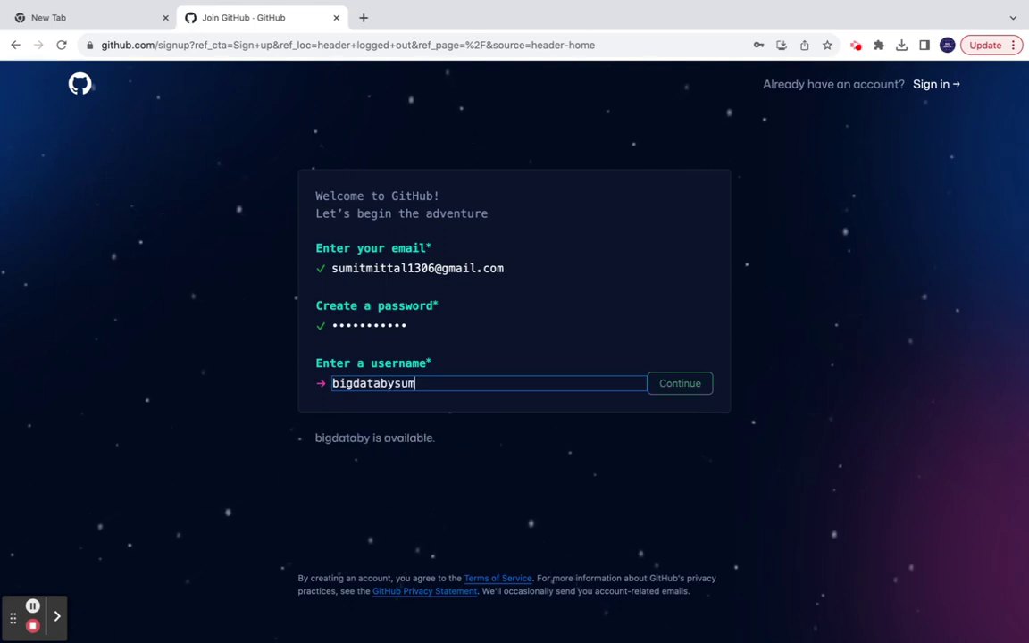
{"action": "type", "text": "it"}
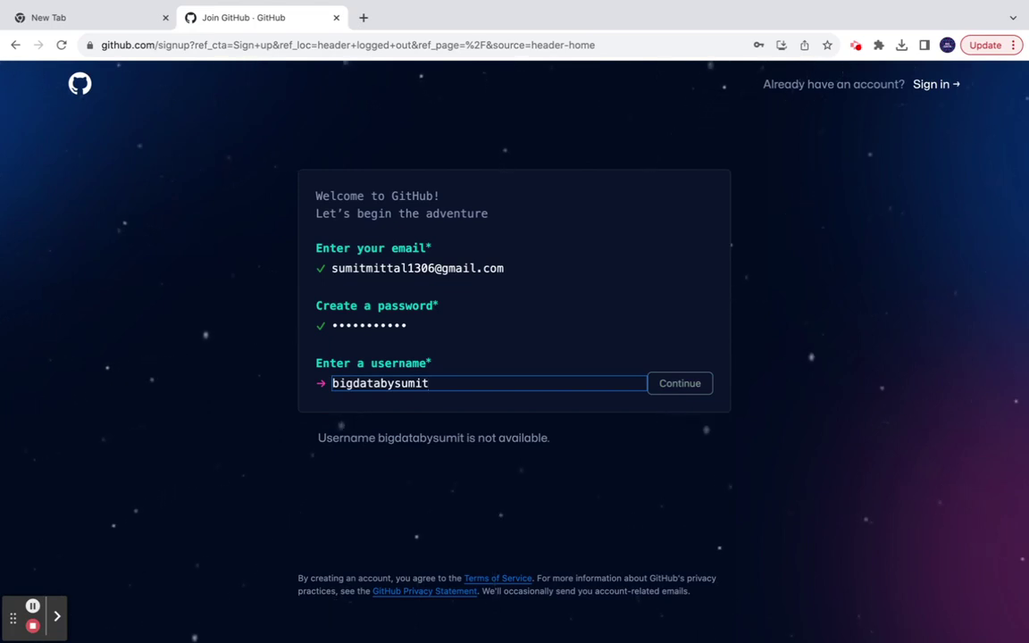
{"action": "type", "text": "-trendyte"}
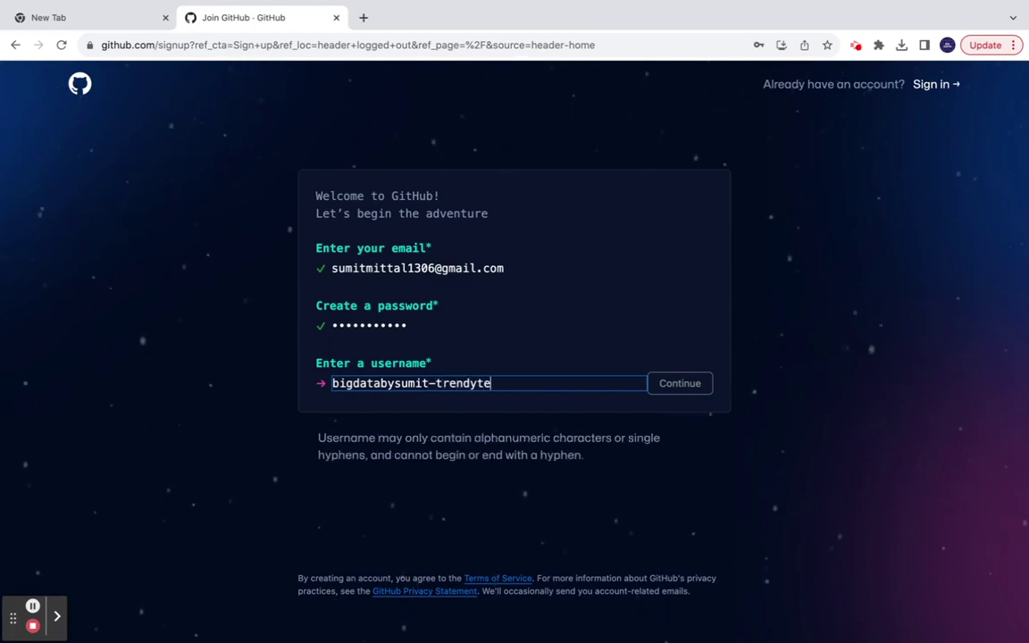
{"action": "type", "text": "ch"}
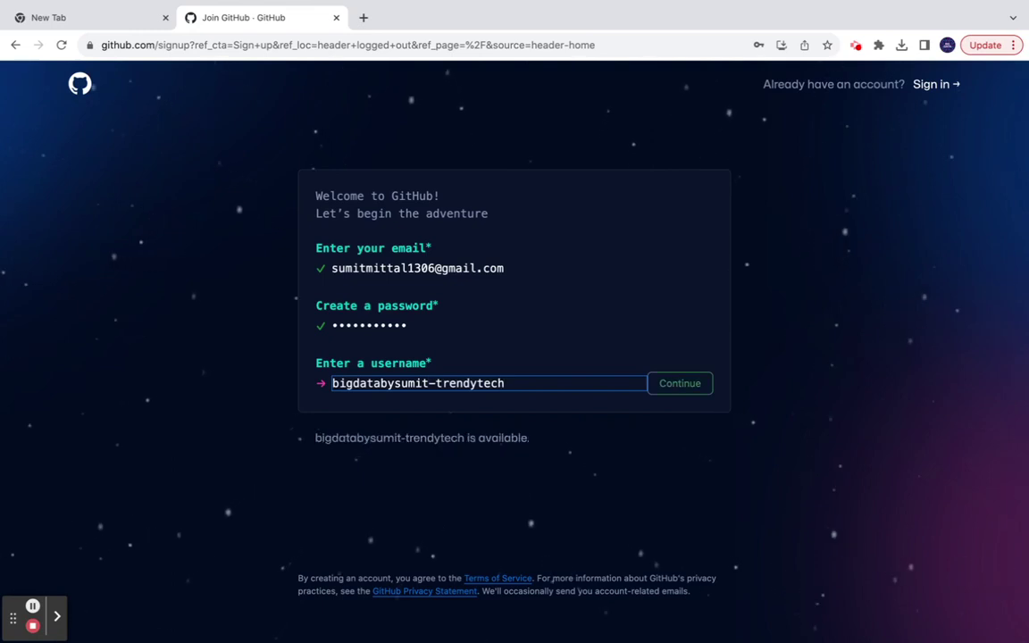
{"action": "left_click", "coordinate": [684, 390]}
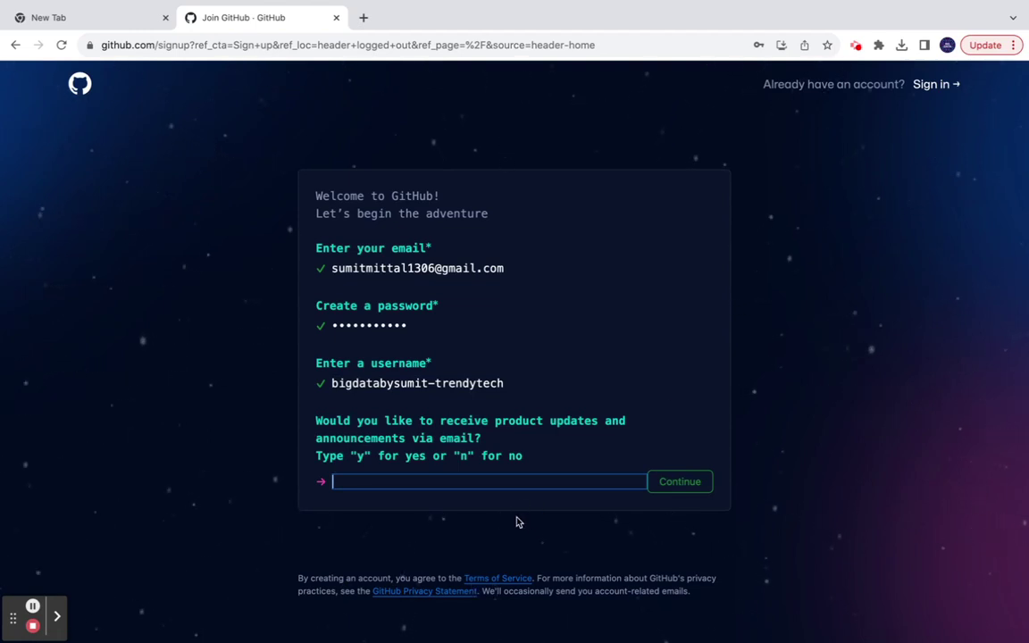
{"action": "type", "text": "y"}
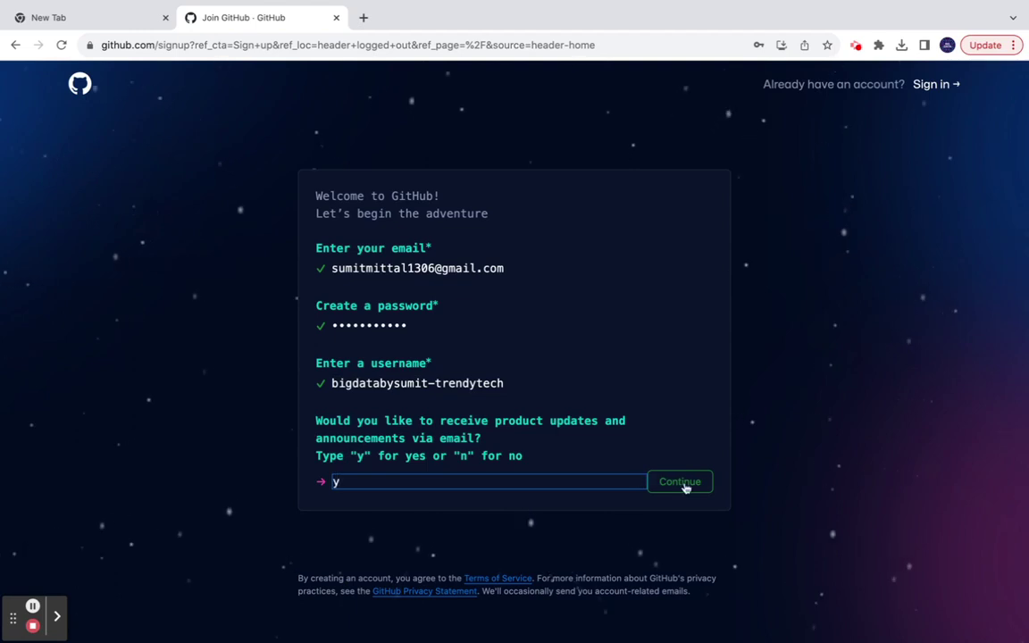
{"action": "left_click", "coordinate": [685, 486]}
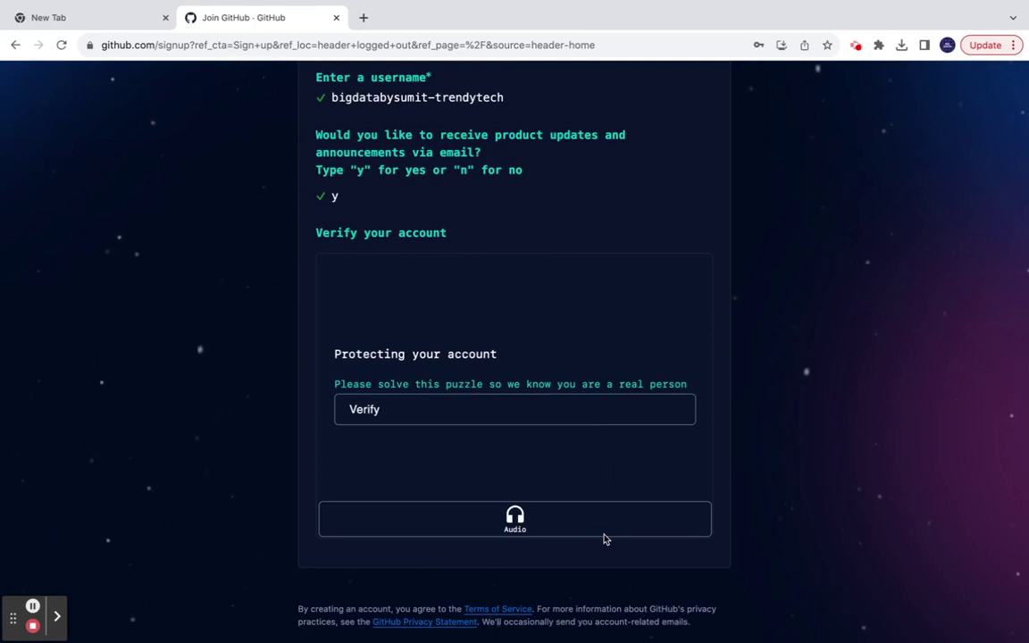
- Solve the rotate-the-animal verification puzzle and submit it
{"action": "left_click", "coordinate": [467, 410]}
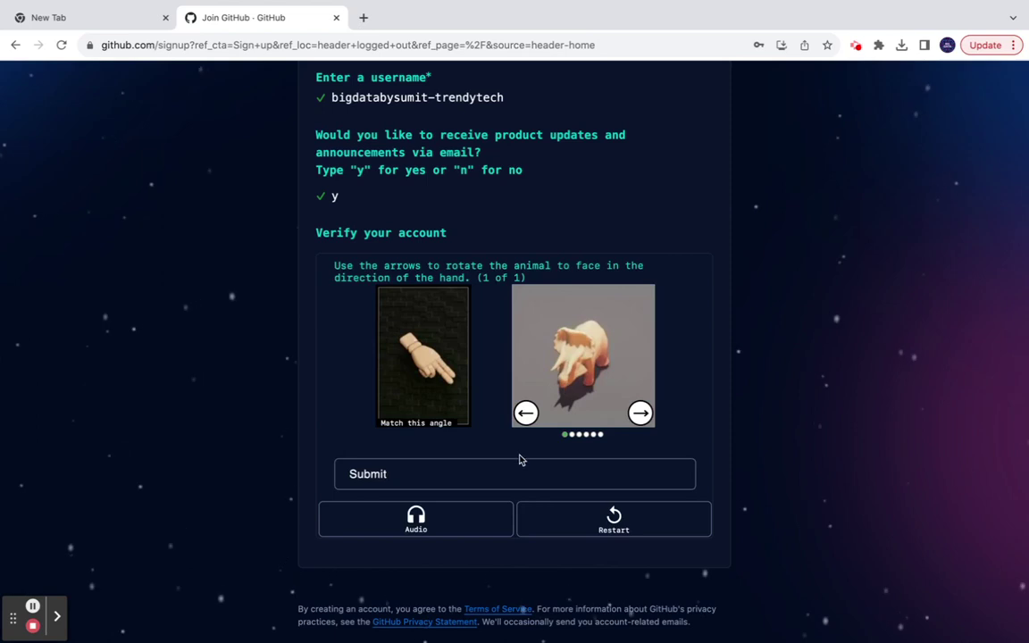
{"action": "left_click", "coordinate": [641, 413]}
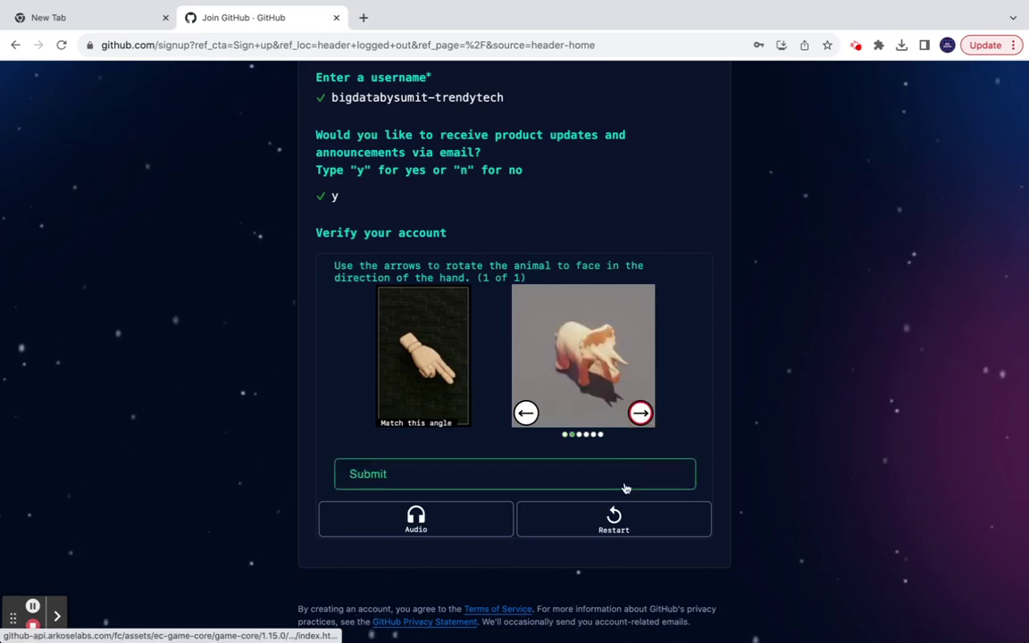
{"action": "left_click", "coordinate": [377, 474]}
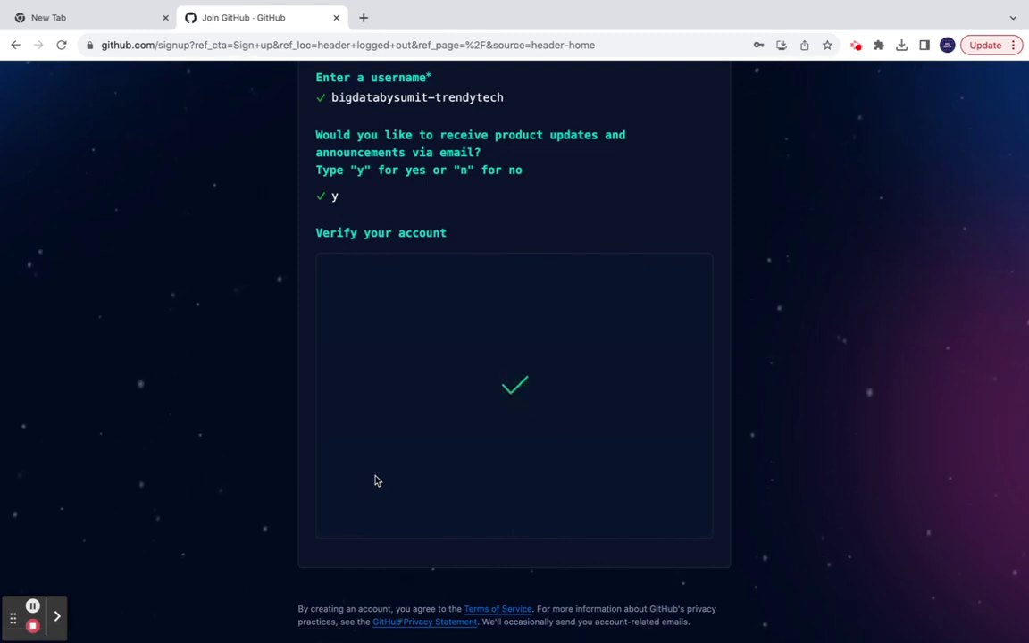
- Create the account, dismiss the save-password offer, and paste the emailed launch code
{"action": "scroll", "coordinate": [452, 450], "scroll_direction": "down", "scroll_amount": 1}
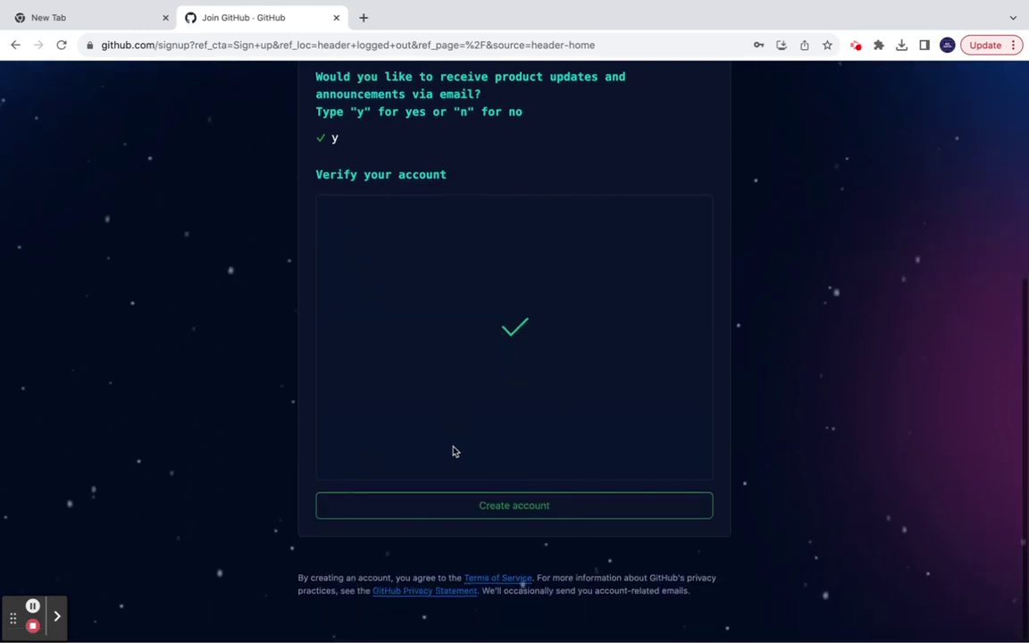
{"action": "left_click", "coordinate": [478, 509]}
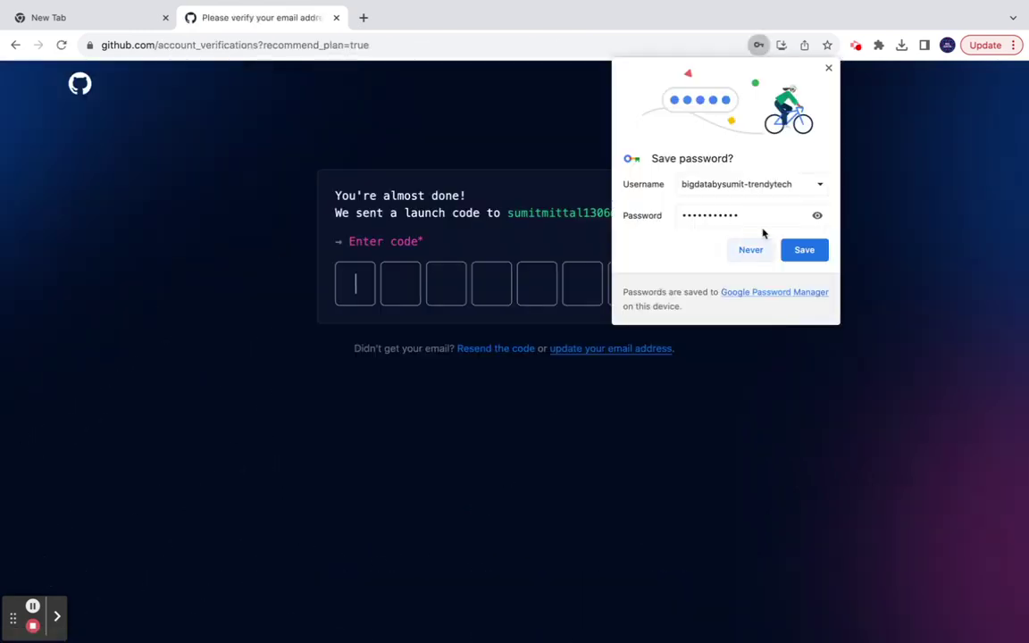
{"action": "left_click", "coordinate": [830, 70]}
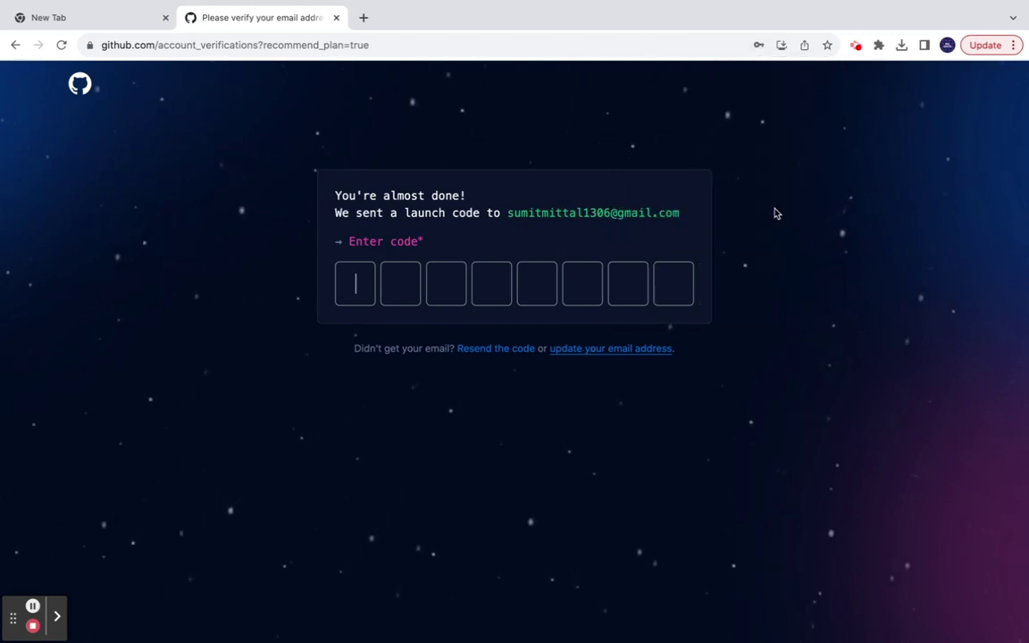
{"action": "key", "text": "ctrl+v"}
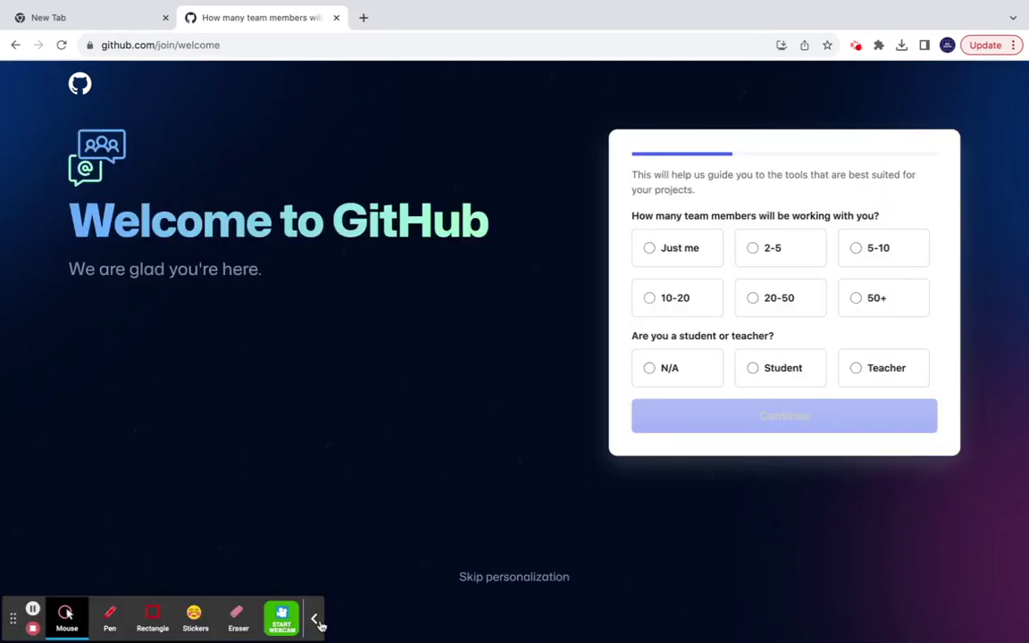
- Answer the welcome questions as Teacher working Just me
{"action": "left_click", "coordinate": [314, 619]}
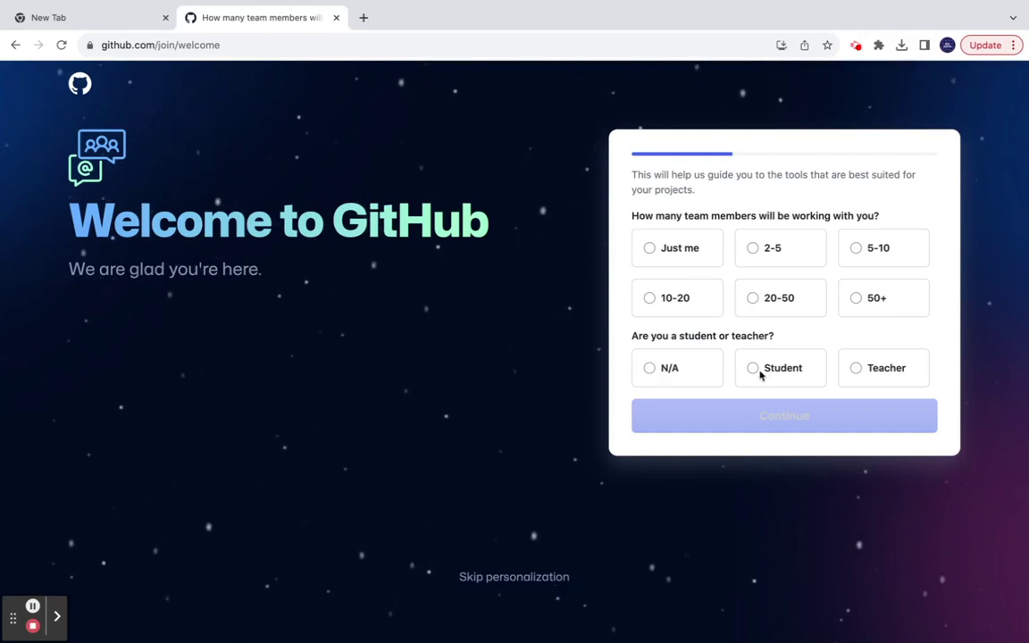
{"action": "left_click", "coordinate": [872, 367]}
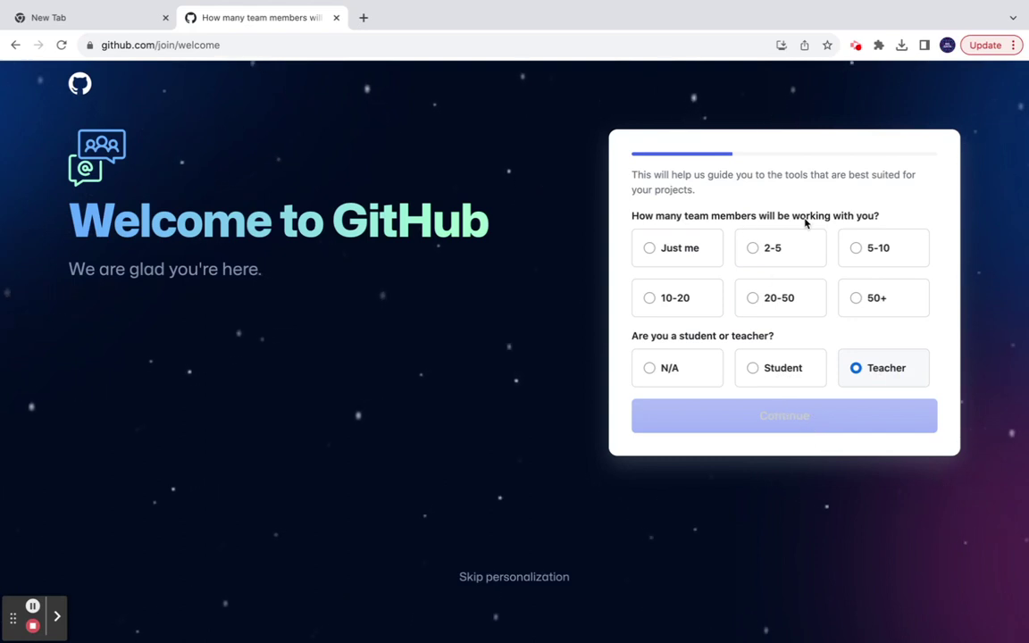
{"action": "left_click", "coordinate": [689, 255]}
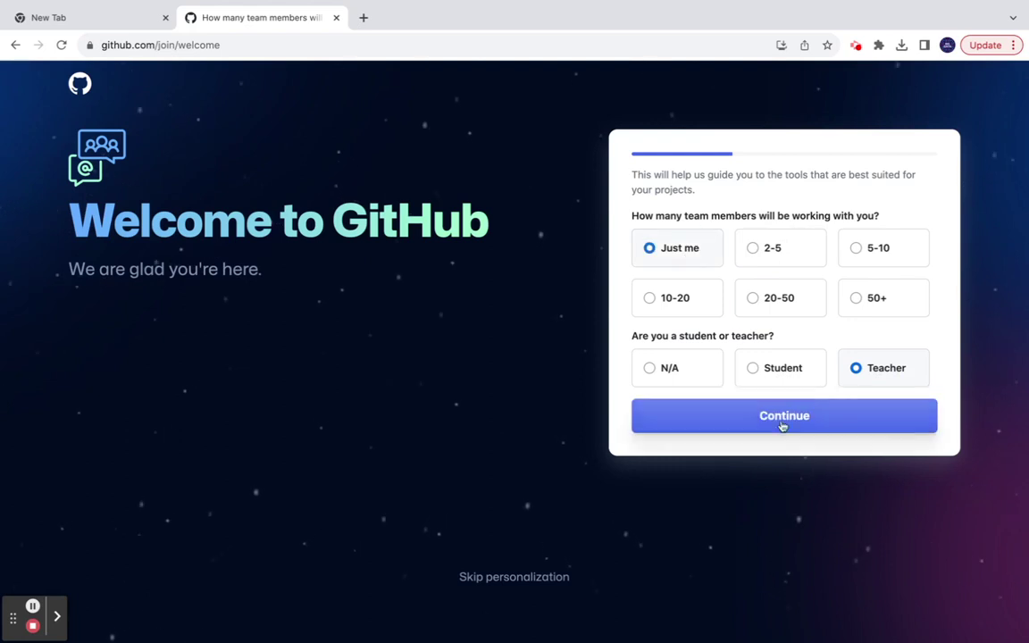
{"action": "left_click", "coordinate": [781, 425]}
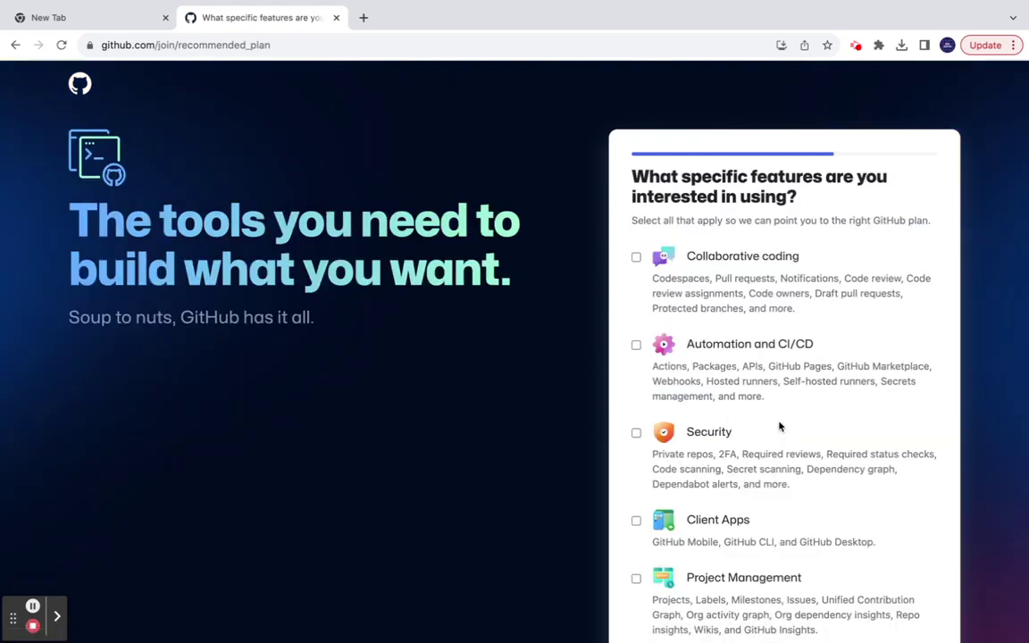
- Select every feature interest except Security and submit the choices
{"action": "scroll", "coordinate": [778, 427], "scroll_direction": "down", "scroll_amount": 5}
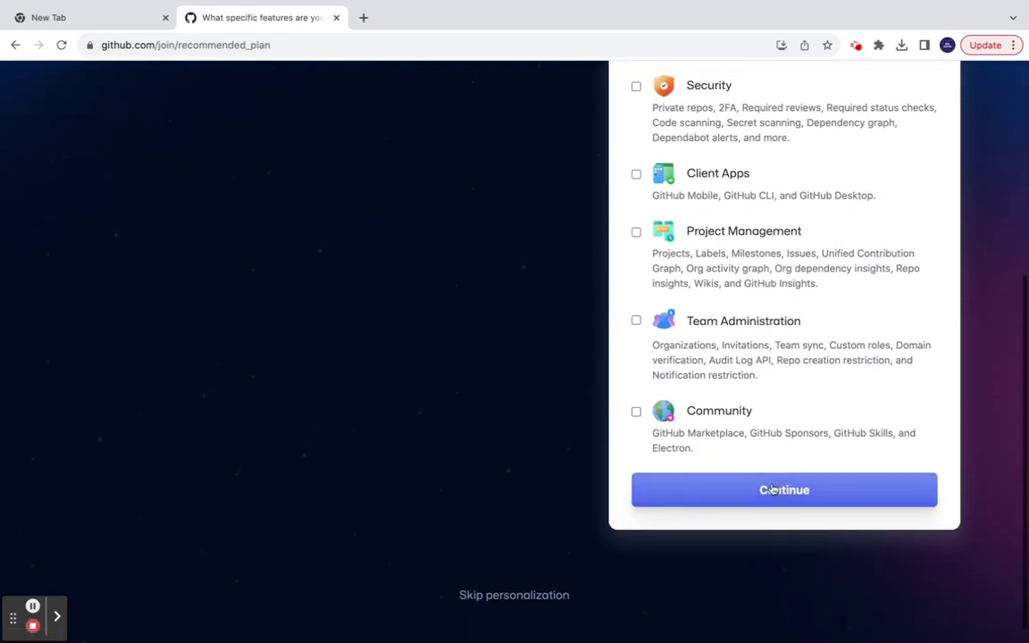
{"action": "scroll", "coordinate": [773, 489], "scroll_direction": "up", "scroll_amount": 4}
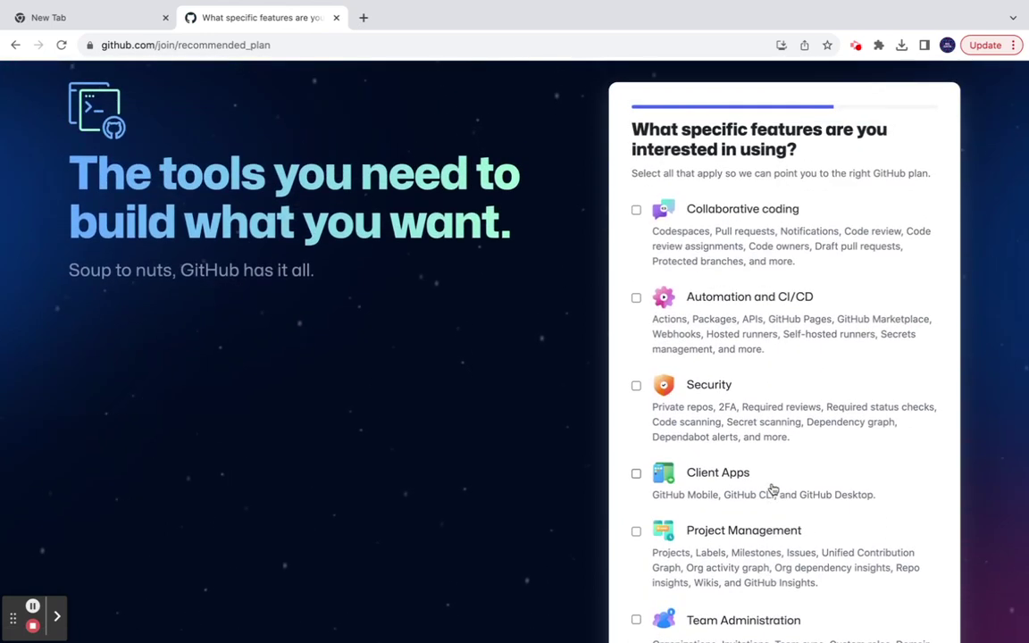
{"action": "left_click", "coordinate": [636, 210]}
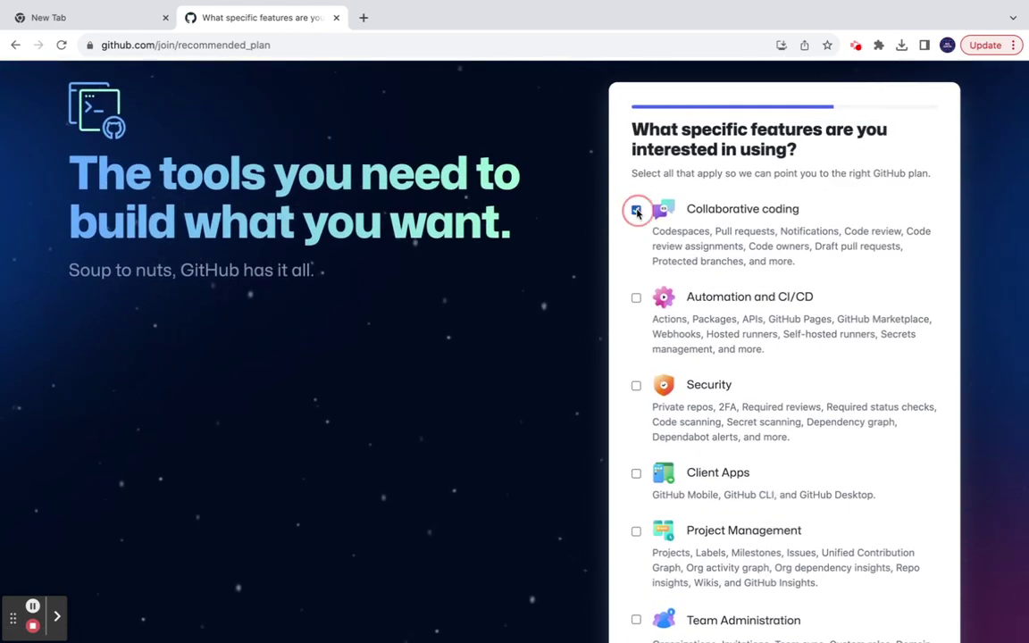
{"action": "left_click", "coordinate": [635, 297]}
{"action": "scroll", "coordinate": [636, 377], "scroll_direction": "down", "scroll_amount": 1}
{"action": "scroll", "coordinate": [640, 402], "scroll_direction": "down", "scroll_amount": 3}
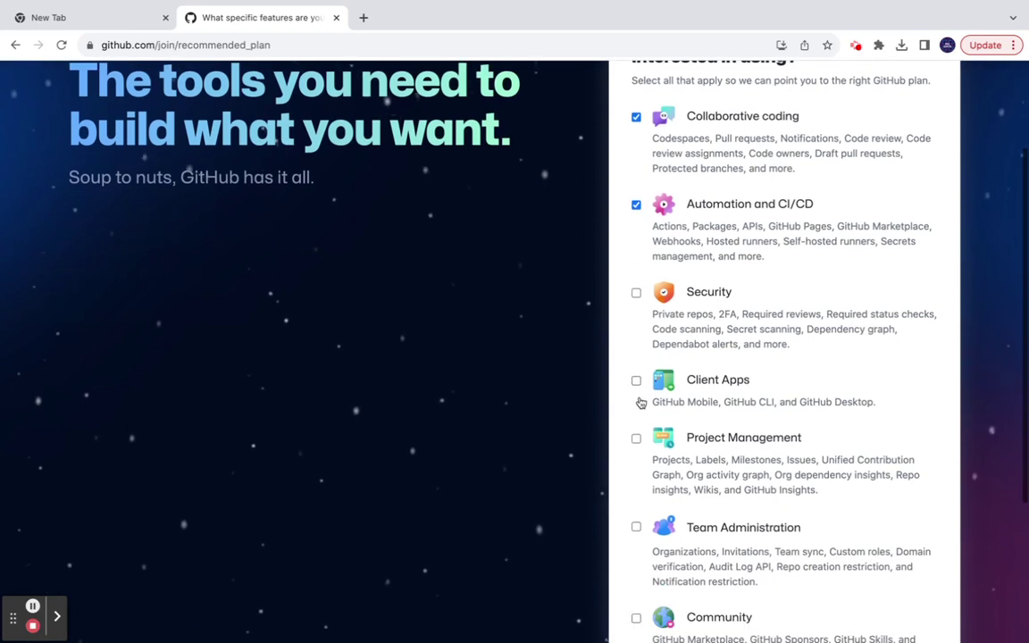
{"action": "left_click", "coordinate": [637, 536]}
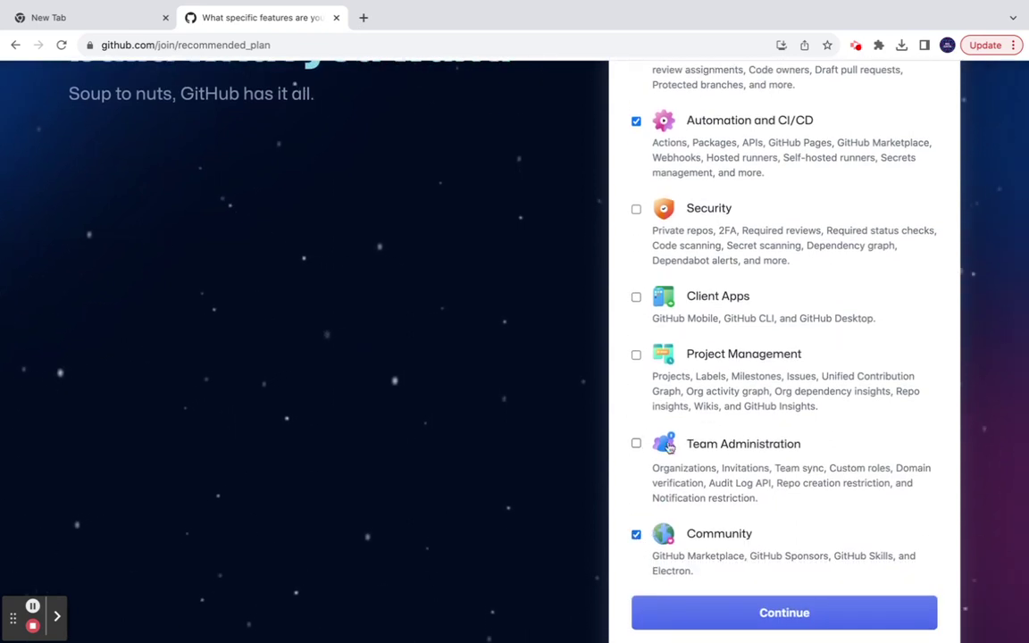
{"action": "left_click", "coordinate": [636, 444]}
{"action": "left_click", "coordinate": [636, 355]}
{"action": "left_click", "coordinate": [636, 297]}
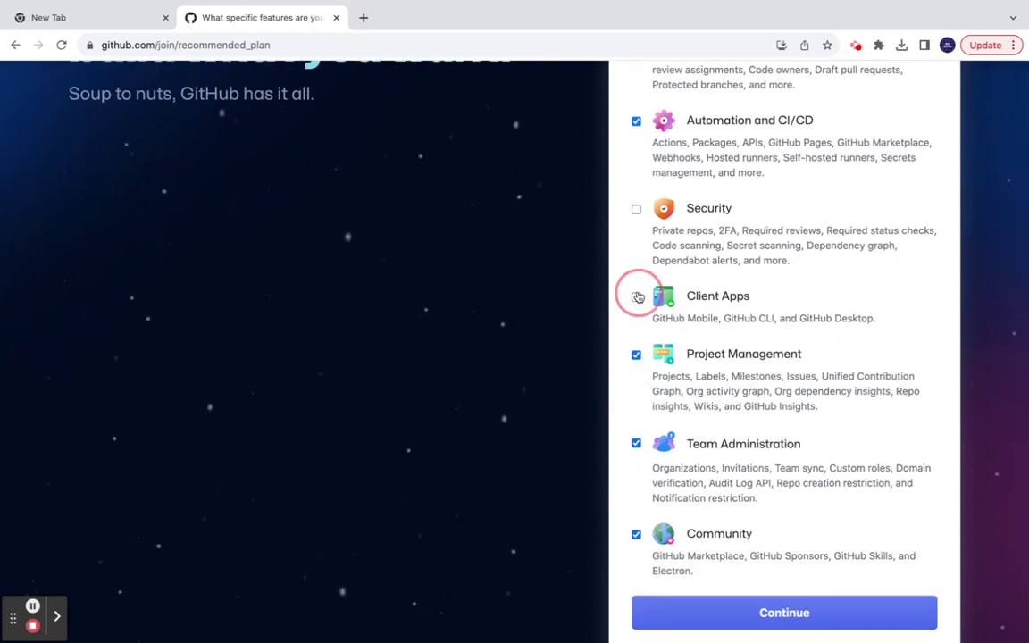
{"action": "left_click", "coordinate": [636, 209]}
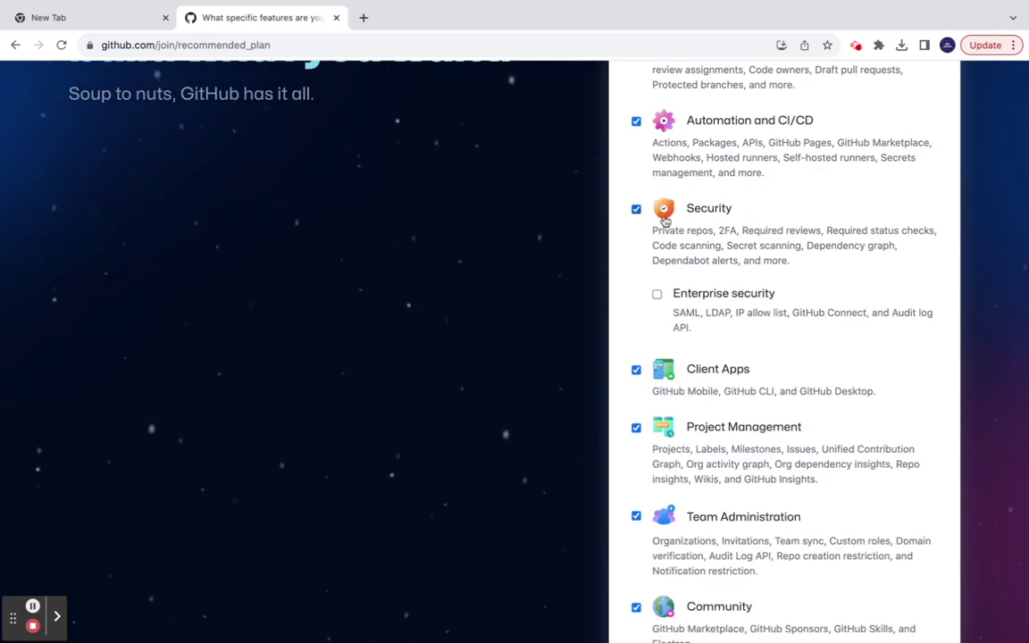
{"action": "left_click", "coordinate": [635, 209]}
{"action": "scroll", "coordinate": [688, 357], "scroll_direction": "down", "scroll_amount": 1}
{"action": "scroll", "coordinate": [688, 357], "scroll_direction": "down", "scroll_amount": 3}
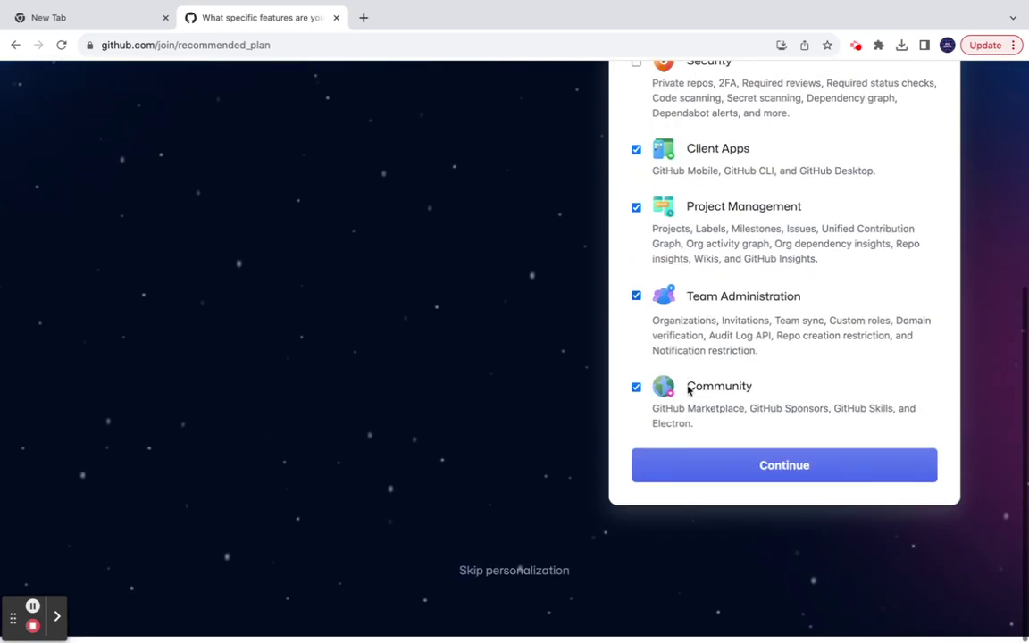
{"action": "left_click", "coordinate": [725, 479]}
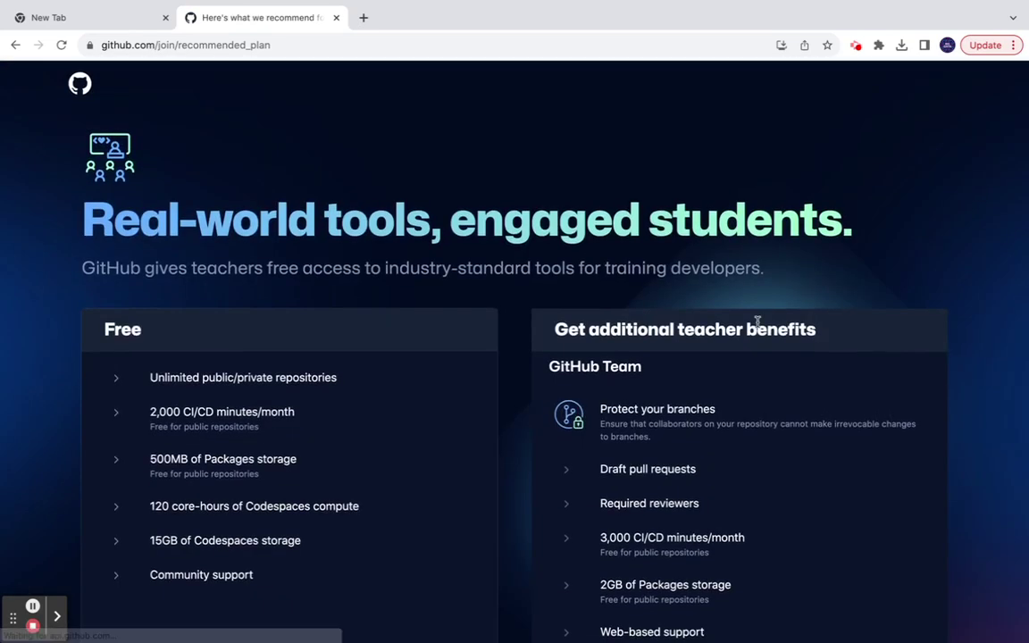
- Continue on the free plan to reach the Dashboard
{"action": "scroll", "coordinate": [757, 323], "scroll_direction": "down", "scroll_amount": 5}
{"action": "scroll", "coordinate": [757, 327], "scroll_direction": "down", "scroll_amount": 6}
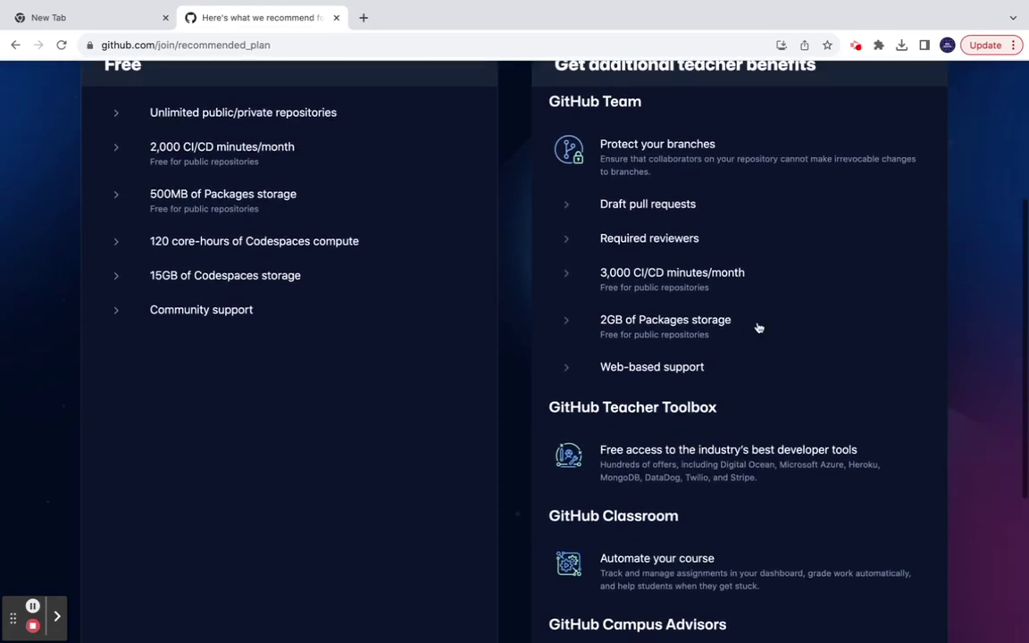
{"action": "left_click", "coordinate": [294, 496]}
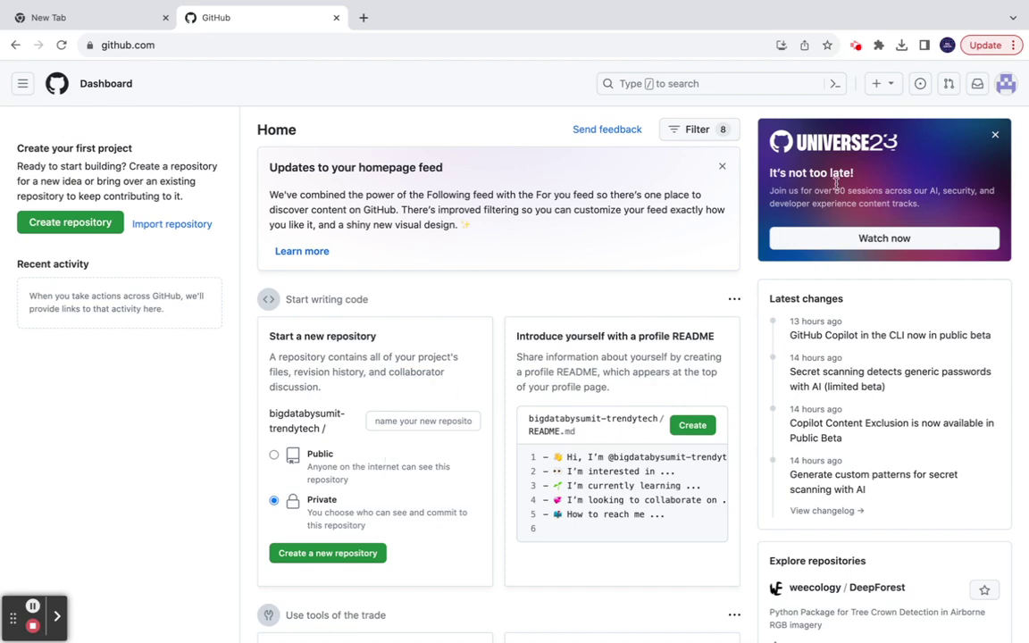
- Go to the new account's profile page via the avatar menu's Your profile
{"action": "left_click", "coordinate": [1006, 84]}
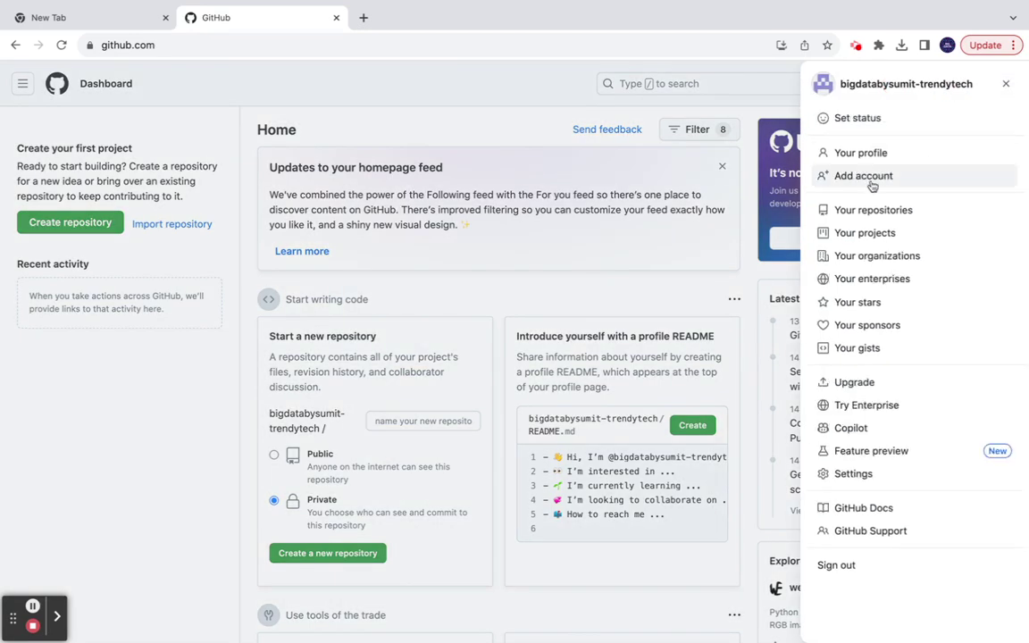
{"action": "left_click", "coordinate": [870, 151]}
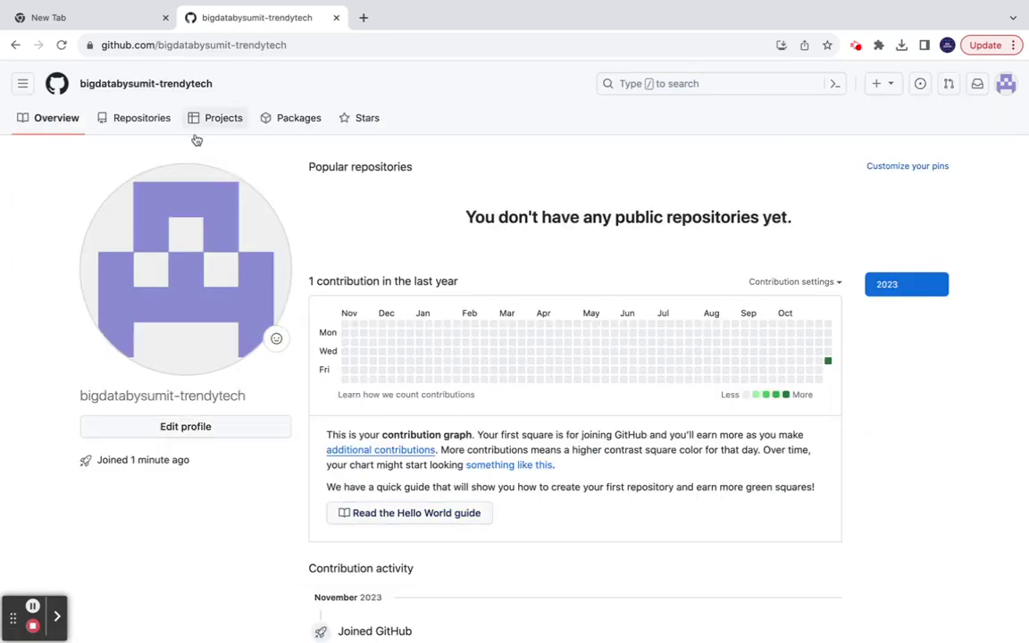
{"action": "left_click", "coordinate": [141, 128]}
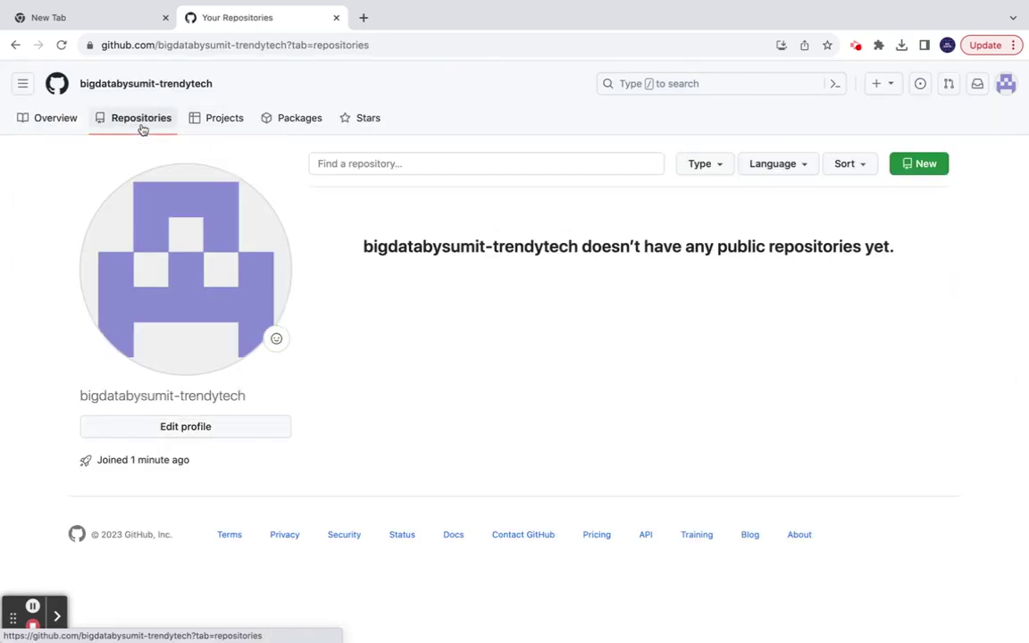
{"action": "left_click", "coordinate": [60, 120]}
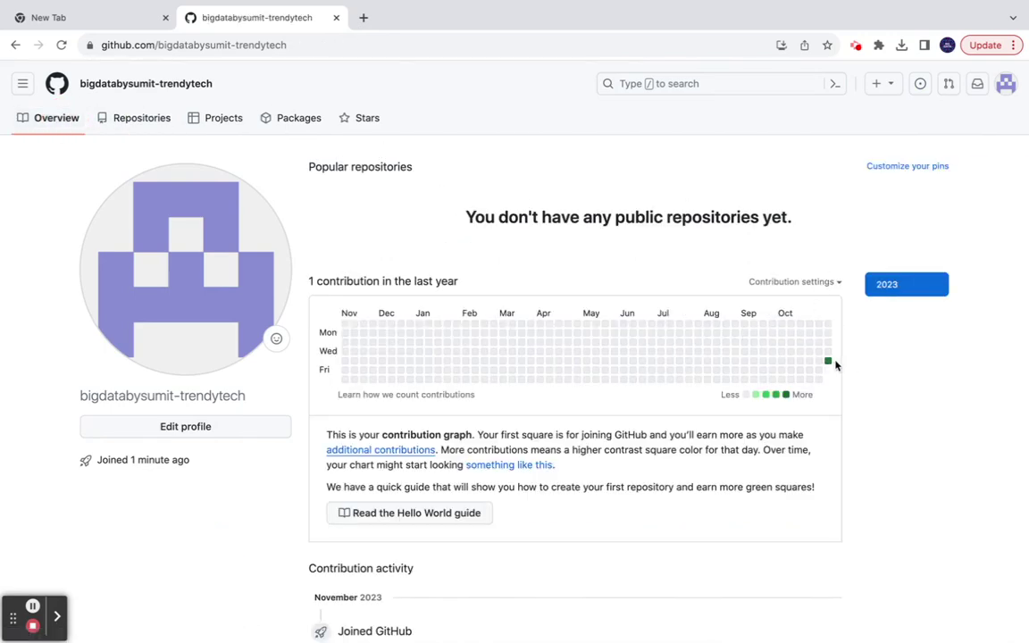
{"action": "mouse_move", "coordinate": [829, 365]}
{"action": "scroll", "coordinate": [380, 333], "scroll_direction": "down", "scroll_amount": 3}
{"action": "scroll", "coordinate": [379, 332], "scroll_direction": "up", "scroll_amount": 3}
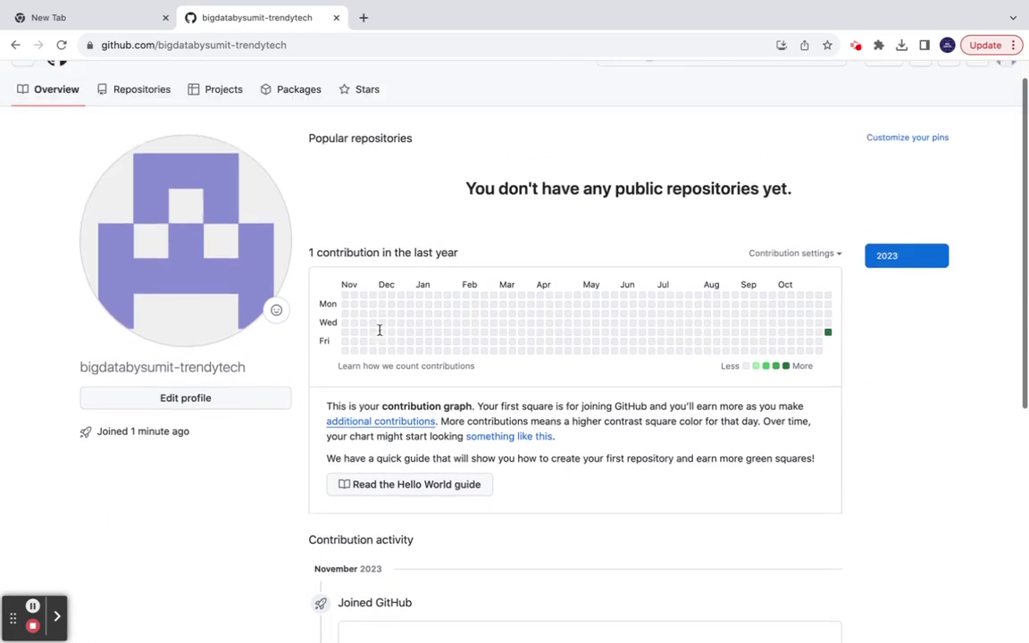
{"action": "scroll", "coordinate": [395, 298], "scroll_direction": "down", "scroll_amount": 2}
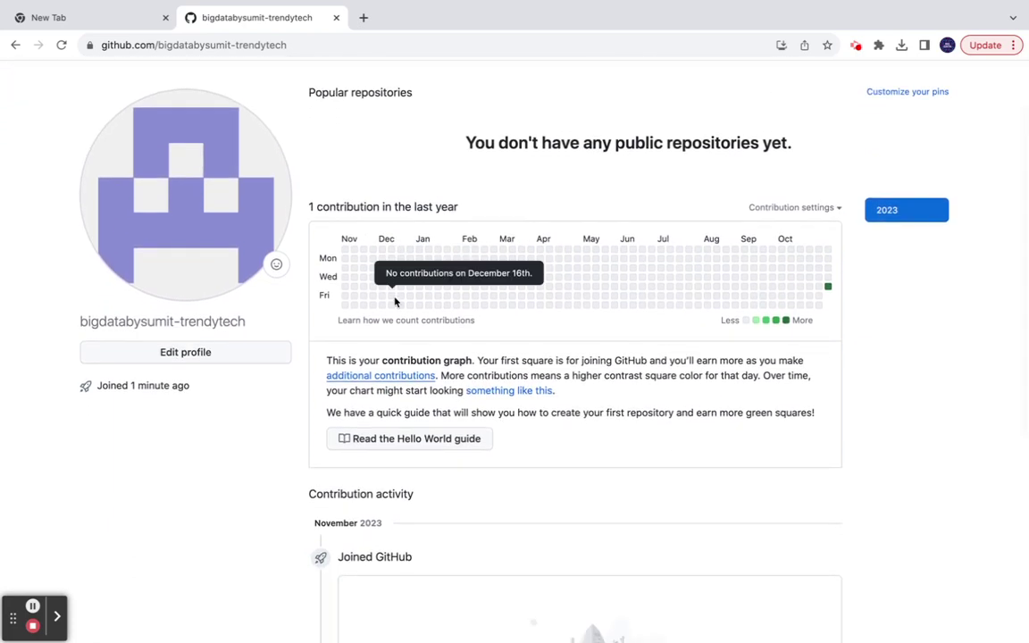
{"action": "mouse_move", "coordinate": [829, 288]}
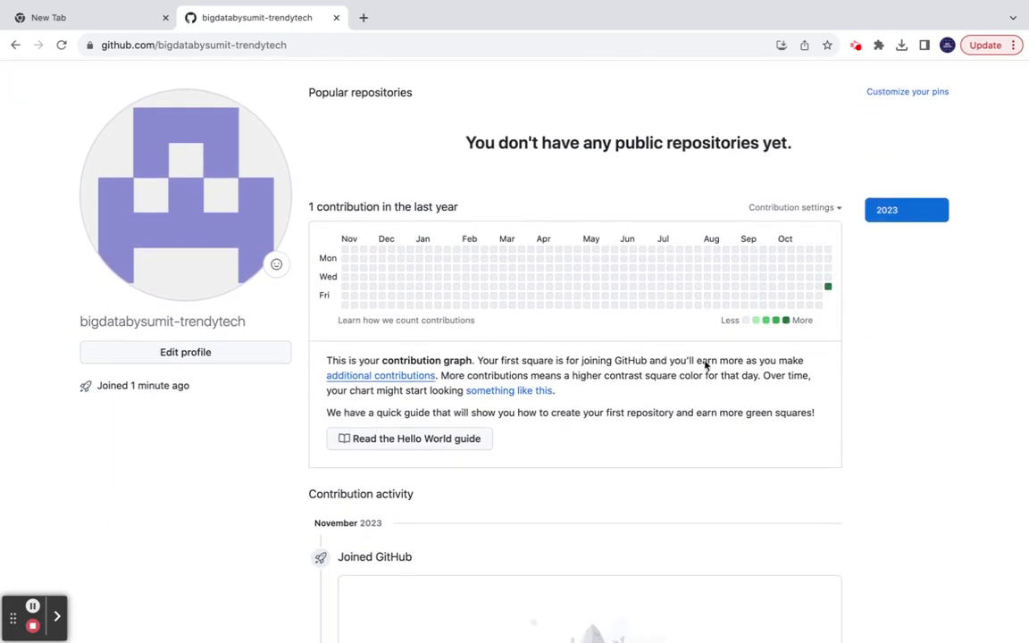
{"action": "scroll", "coordinate": [672, 326], "scroll_direction": "up", "scroll_amount": 2}
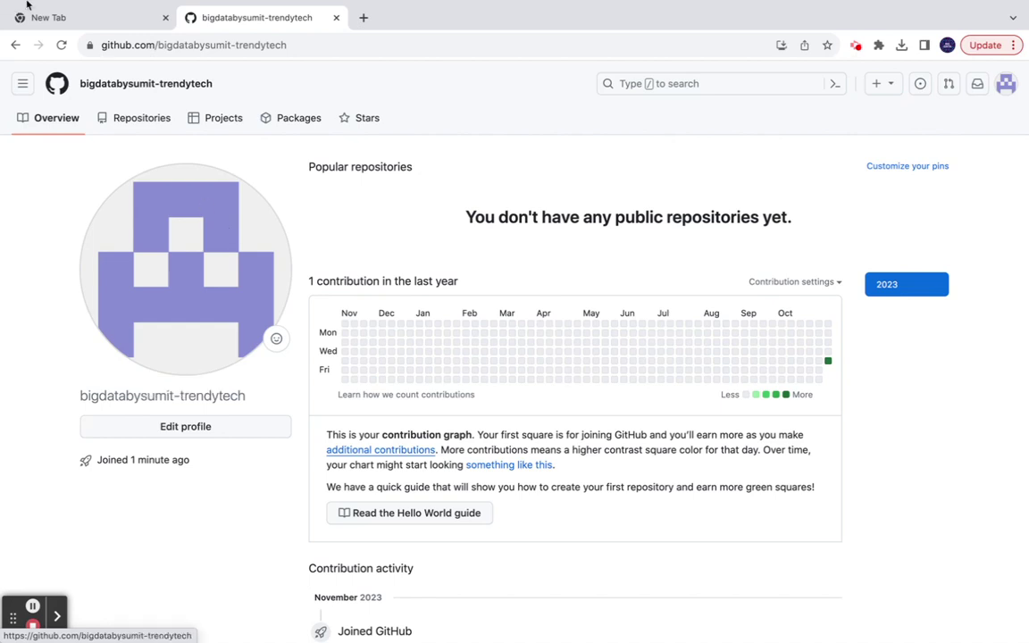
{"action": "left_click_drag", "start_coordinate": [221, 83], "coordinate": [78, 82]}
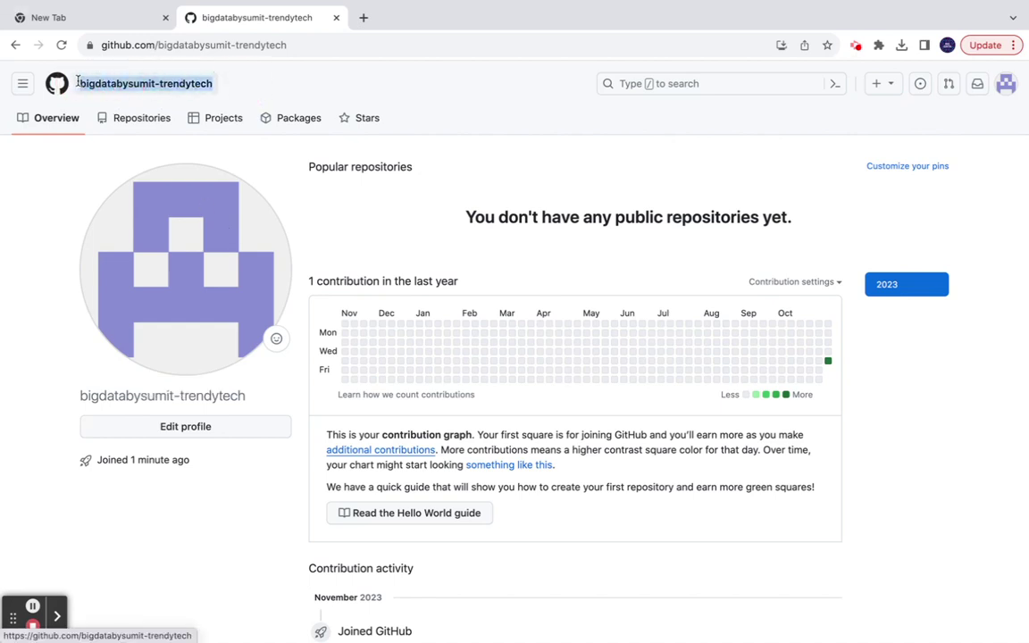